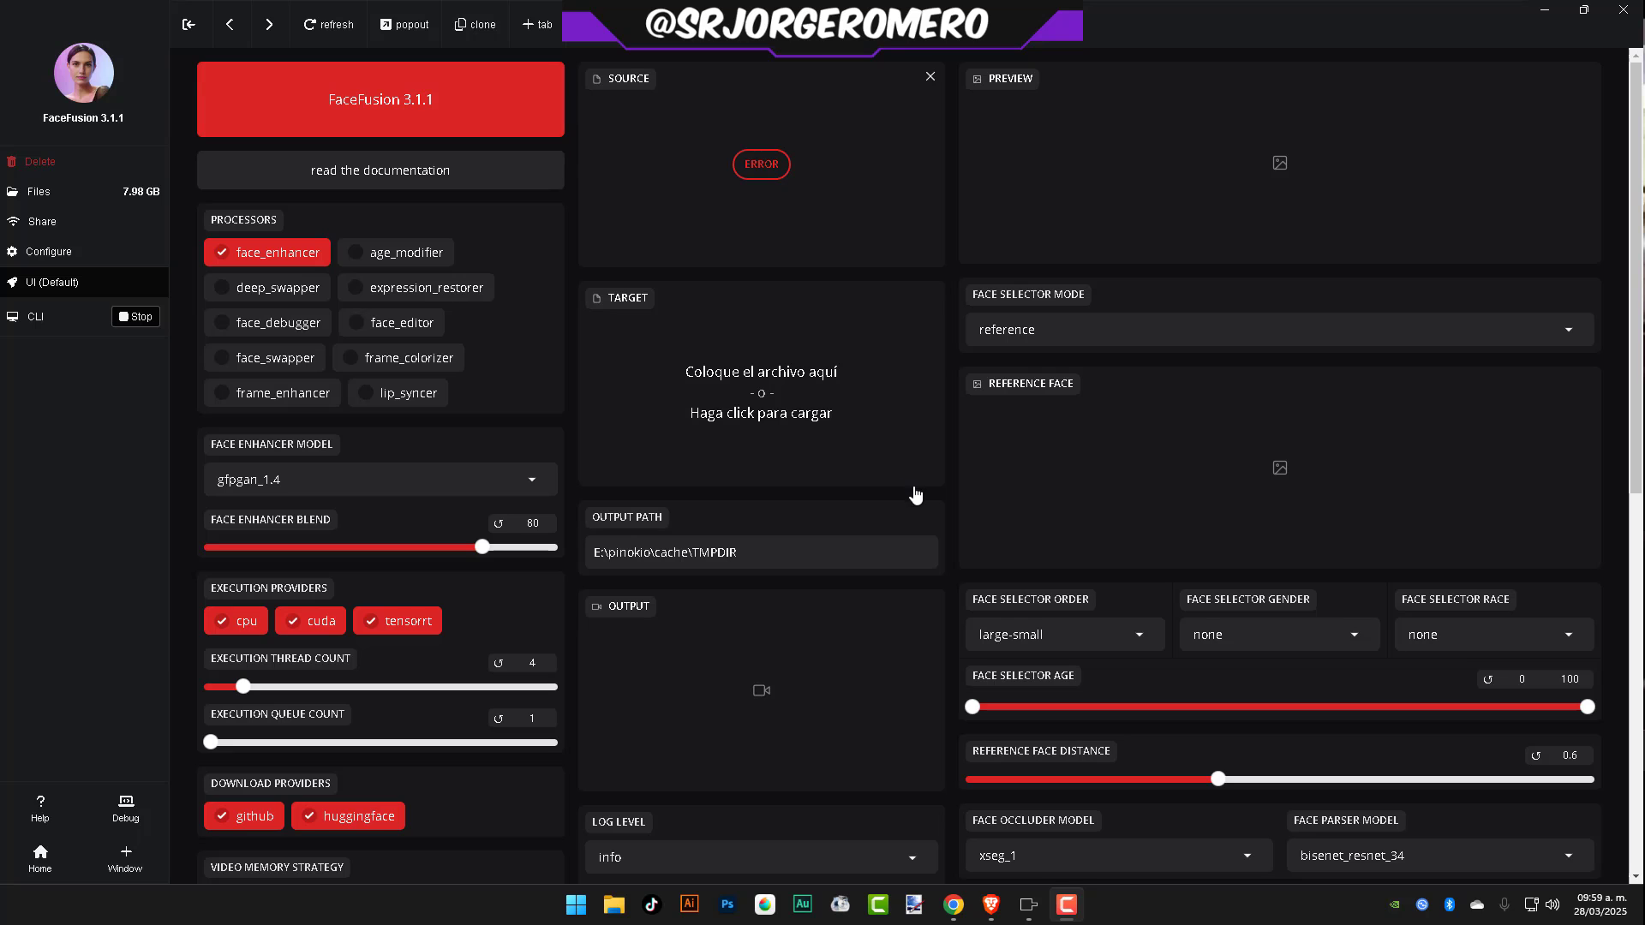
- Look over the processor, execution, output, face selector, mask and detector settings of FaceFusion
{"action": "scroll", "coordinate": [686, 396], "scroll_direction": "down", "scroll_amount": 3}
{"action": "scroll", "coordinate": [686, 399], "scroll_direction": "up", "scroll_amount": 3}
{"action": "scroll", "coordinate": [639, 450], "scroll_direction": "down", "scroll_amount": 2}
{"action": "scroll", "coordinate": [639, 456], "scroll_direction": "up", "scroll_amount": 2}
{"action": "scroll", "coordinate": [769, 393], "scroll_direction": "down", "scroll_amount": 8}
{"action": "scroll", "coordinate": [769, 393], "scroll_direction": "up", "scroll_amount": 6}
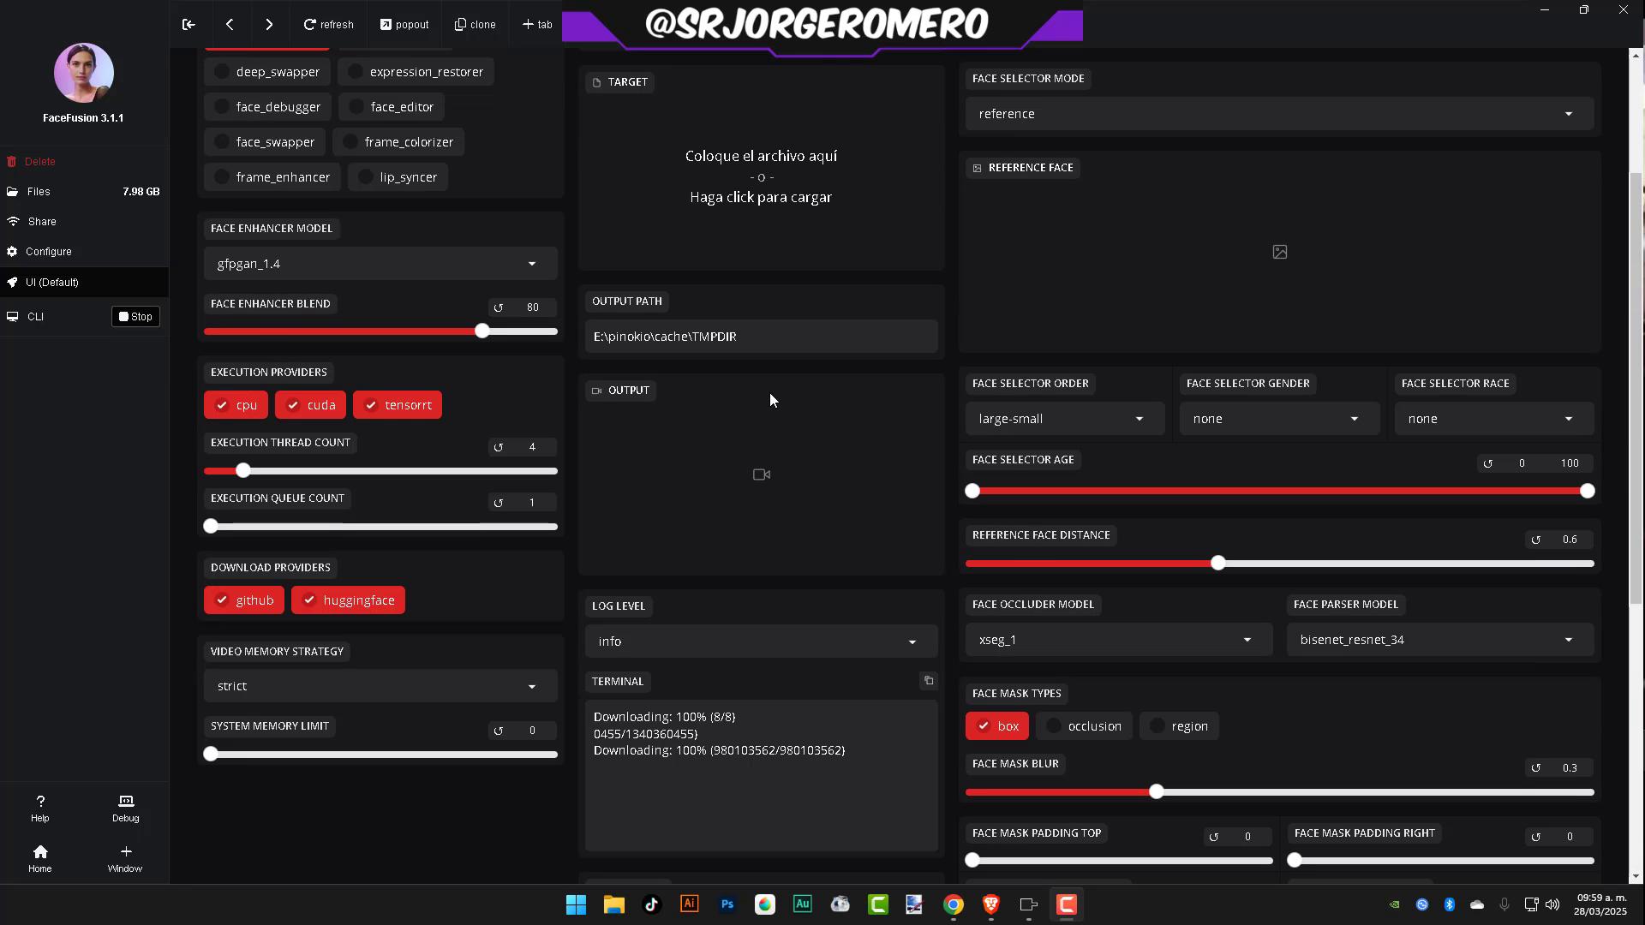
{"action": "scroll", "coordinate": [771, 396], "scroll_direction": "down", "scroll_amount": 1}
{"action": "scroll", "coordinate": [773, 396], "scroll_direction": "up", "scroll_amount": 4}
{"action": "scroll", "coordinate": [773, 396], "scroll_direction": "down", "scroll_amount": 8}
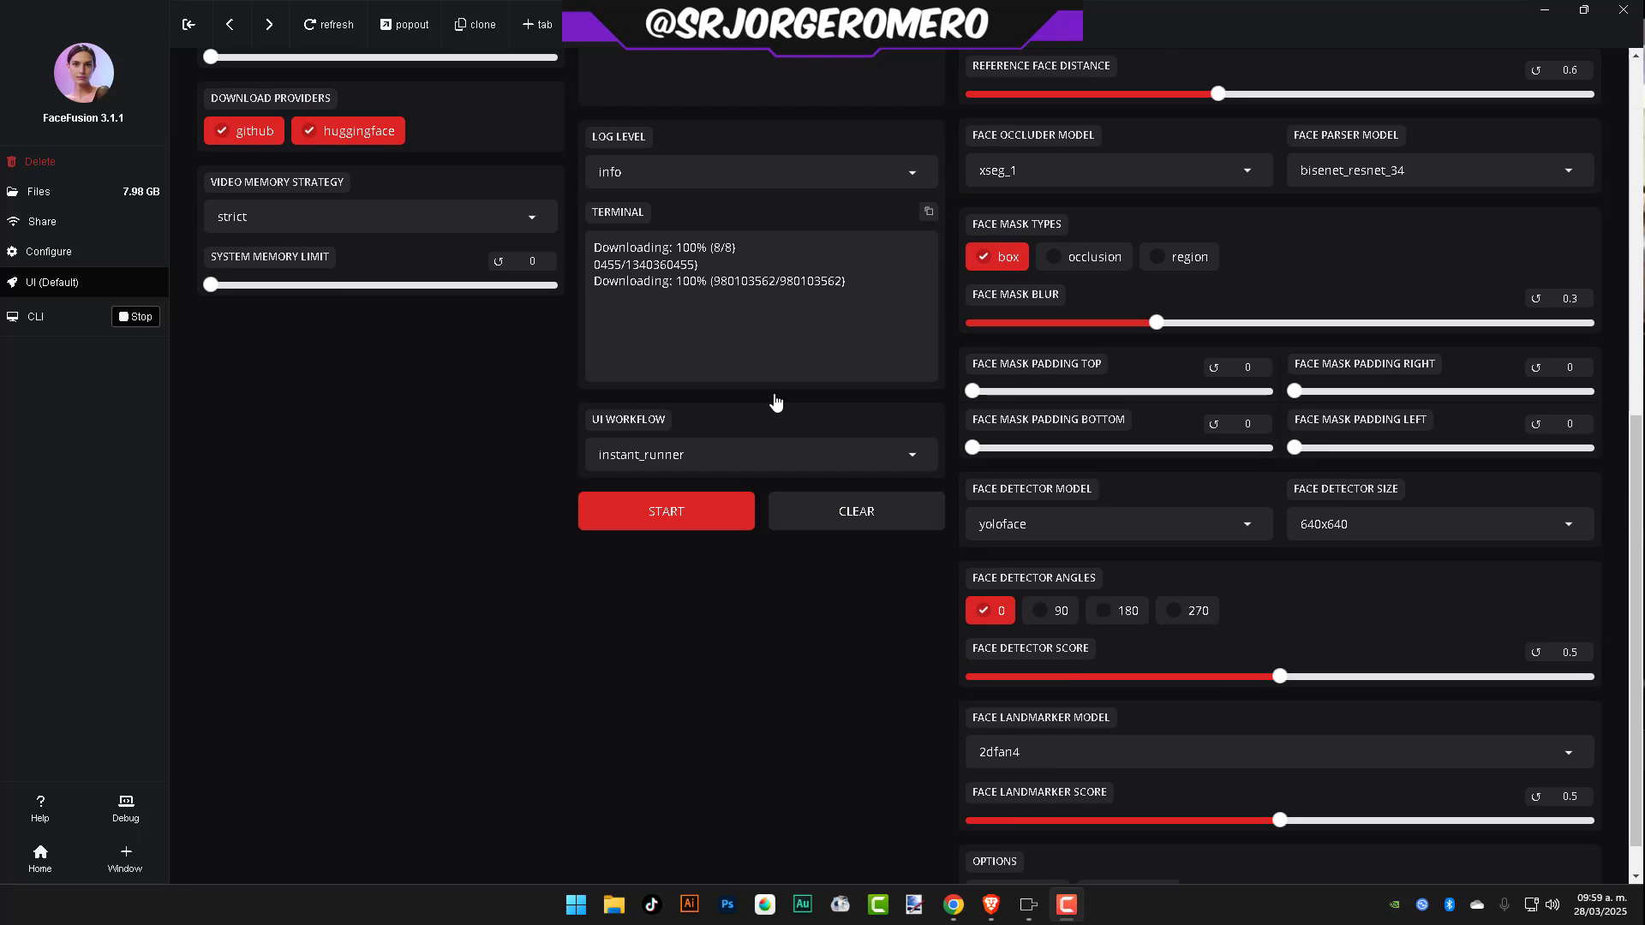
{"action": "scroll", "coordinate": [779, 397], "scroll_direction": "up", "scroll_amount": 6}
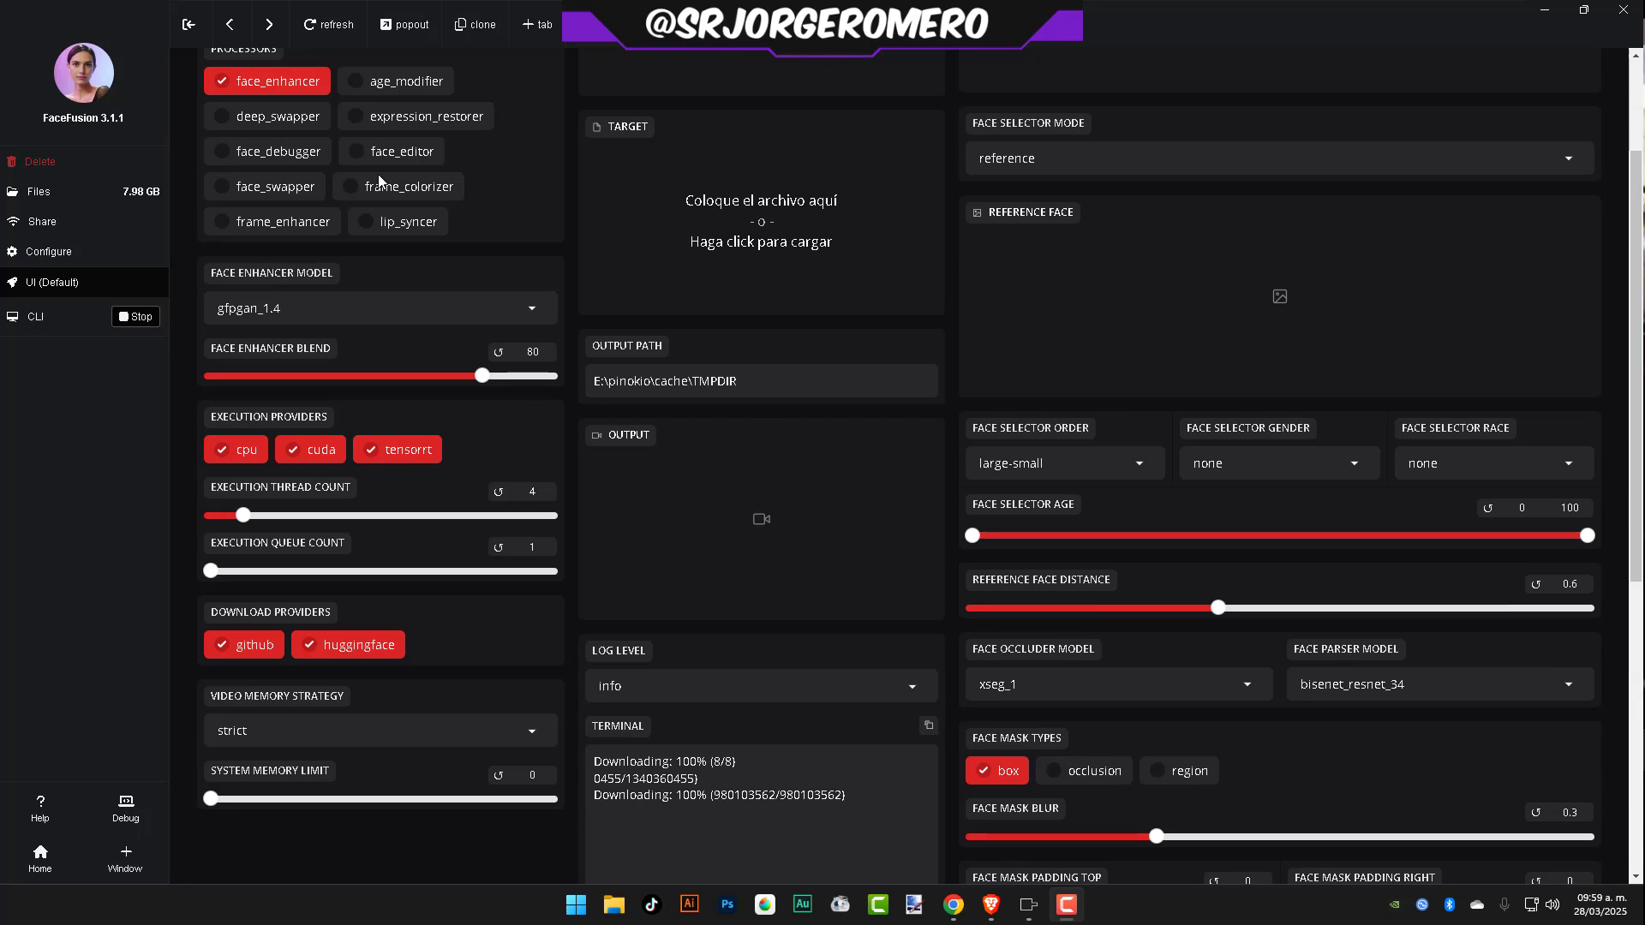
{"action": "scroll", "coordinate": [378, 173], "scroll_direction": "up", "scroll_amount": 2}
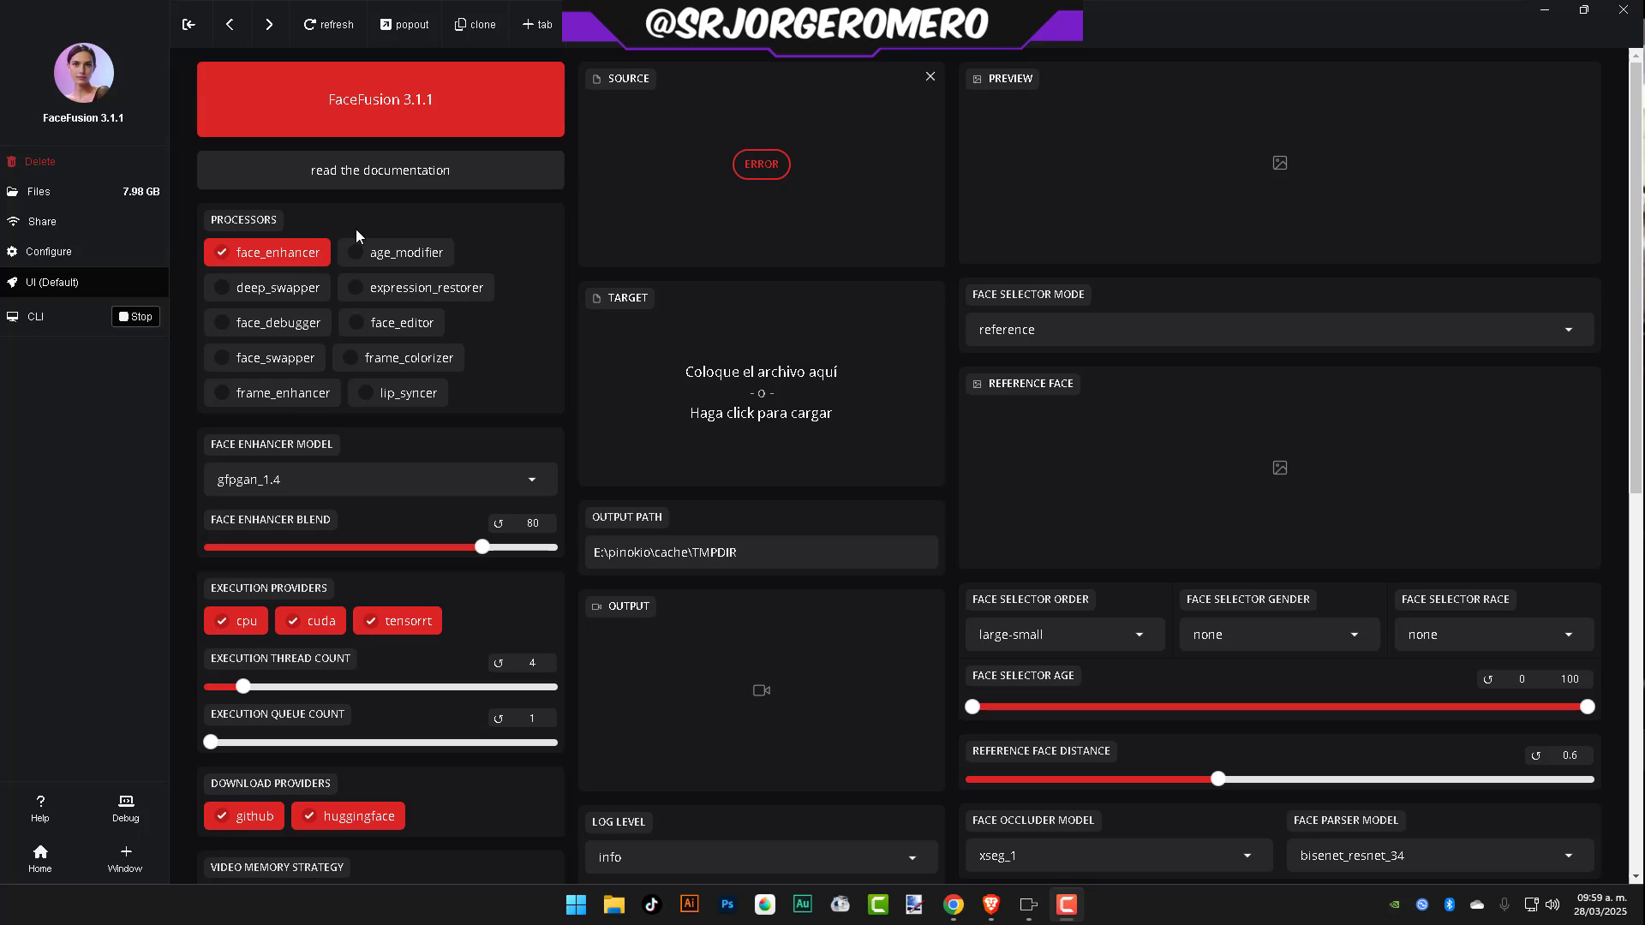
- Disable the face_enhancer processor, enable frame_colorizer instead, and review its model, size and blend settings
{"action": "left_click", "coordinate": [256, 261]}
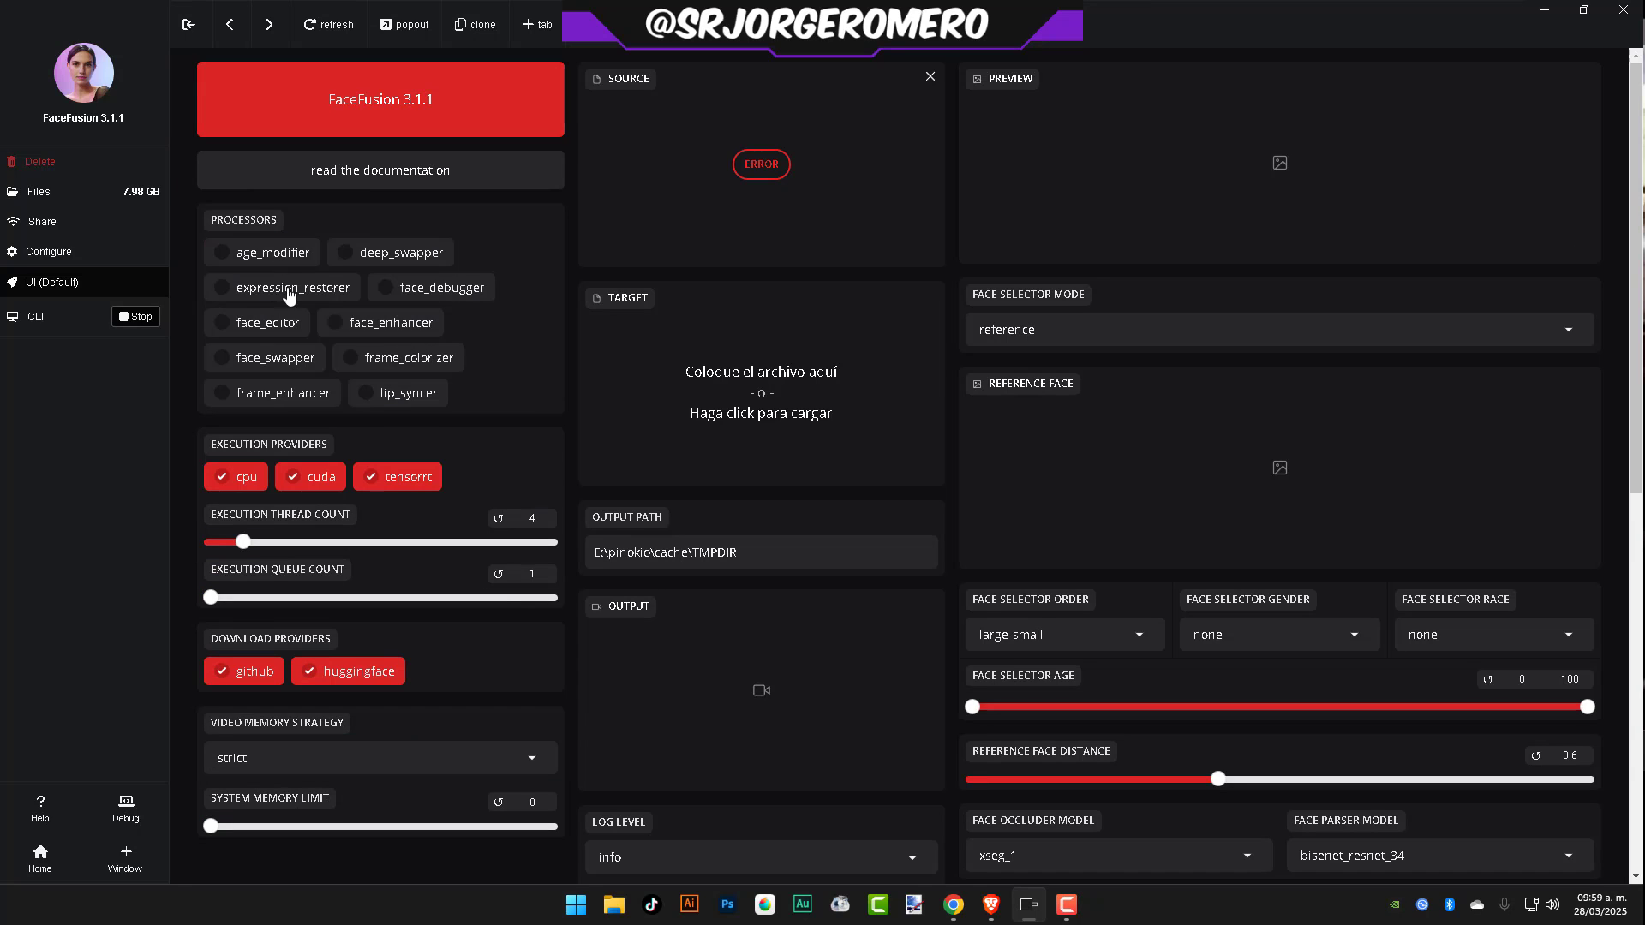
{"action": "left_click", "coordinate": [365, 361]}
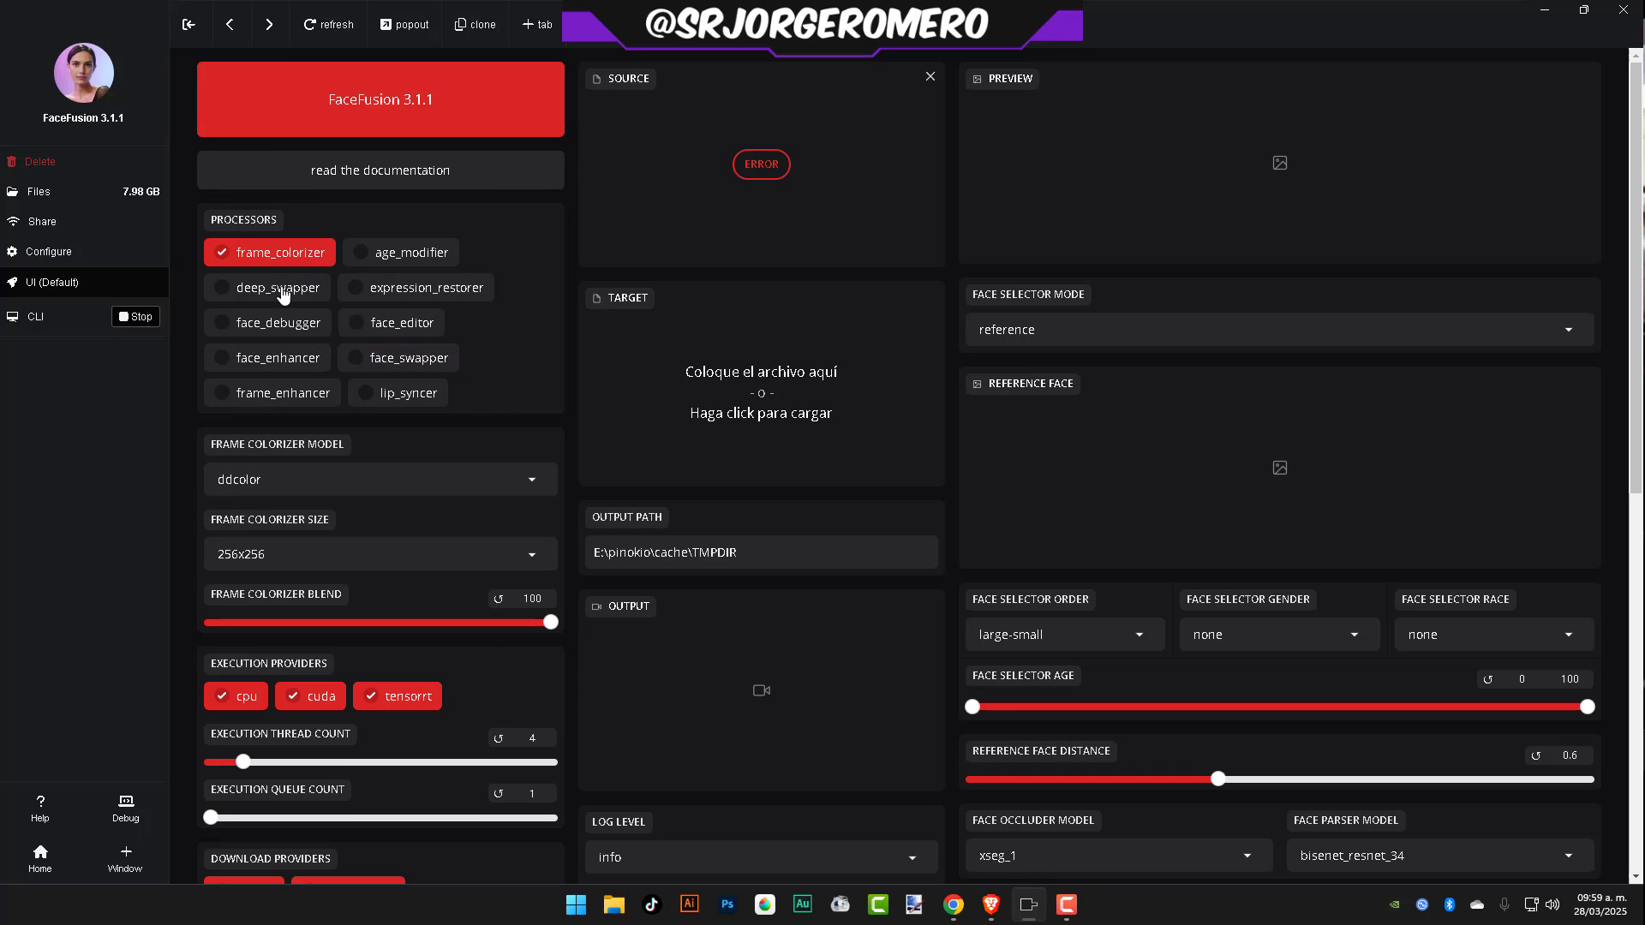
{"action": "scroll", "coordinate": [319, 286], "scroll_direction": "down", "scroll_amount": 1}
{"action": "scroll", "coordinate": [310, 279], "scroll_direction": "up", "scroll_amount": 1}
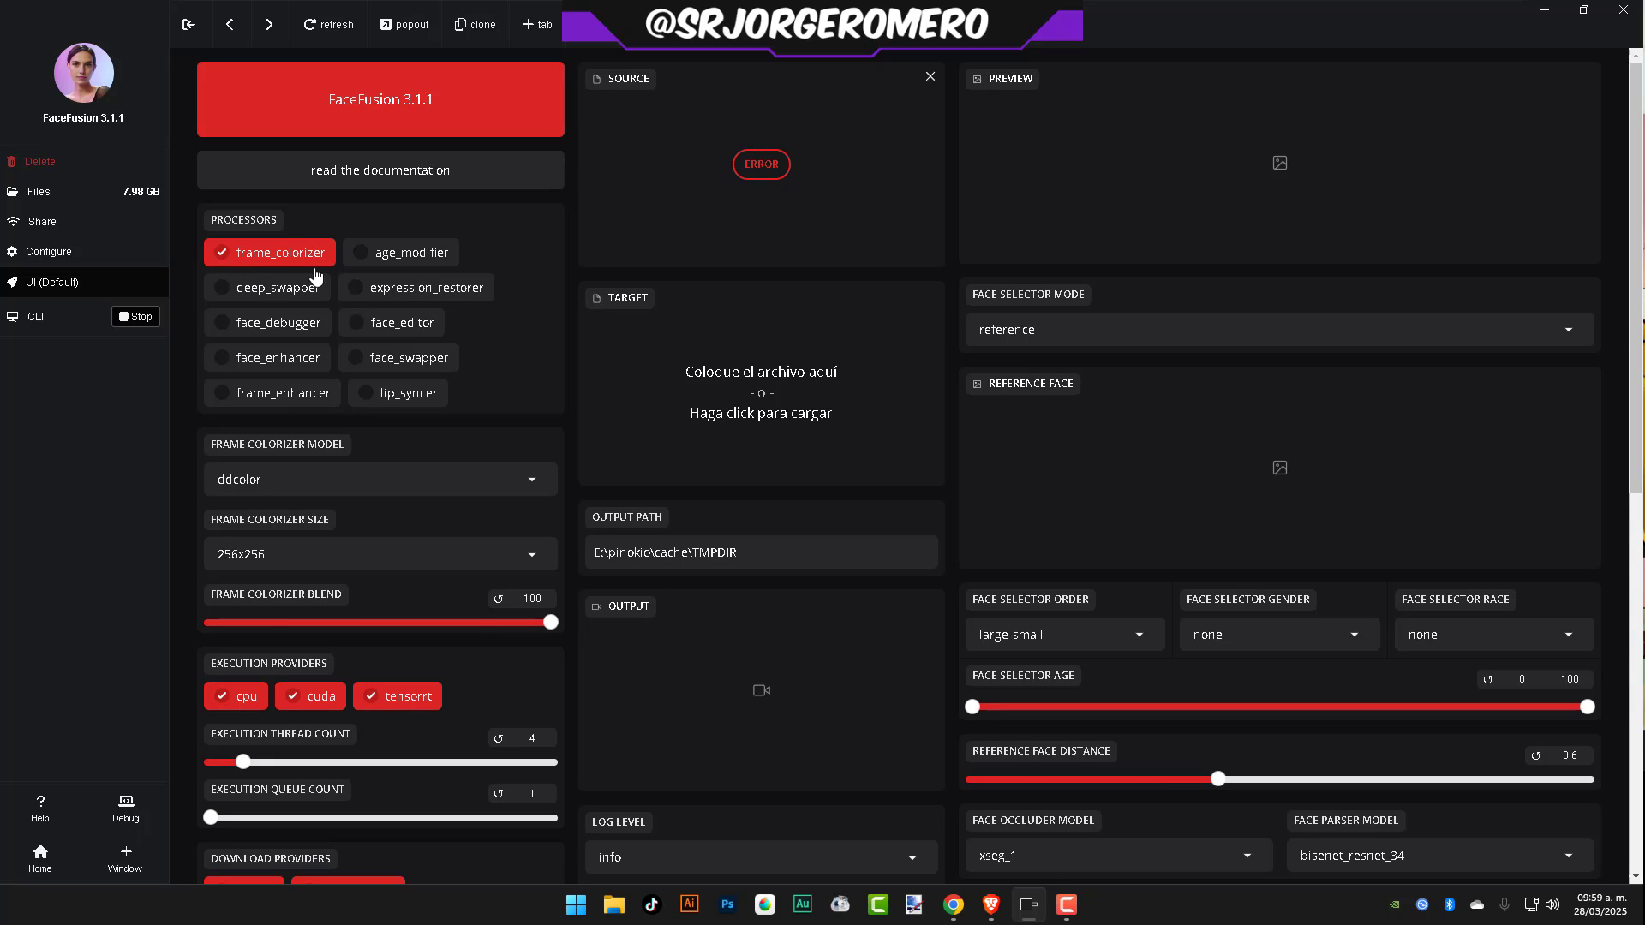
{"action": "scroll", "coordinate": [443, 377], "scroll_direction": "down", "scroll_amount": 1}
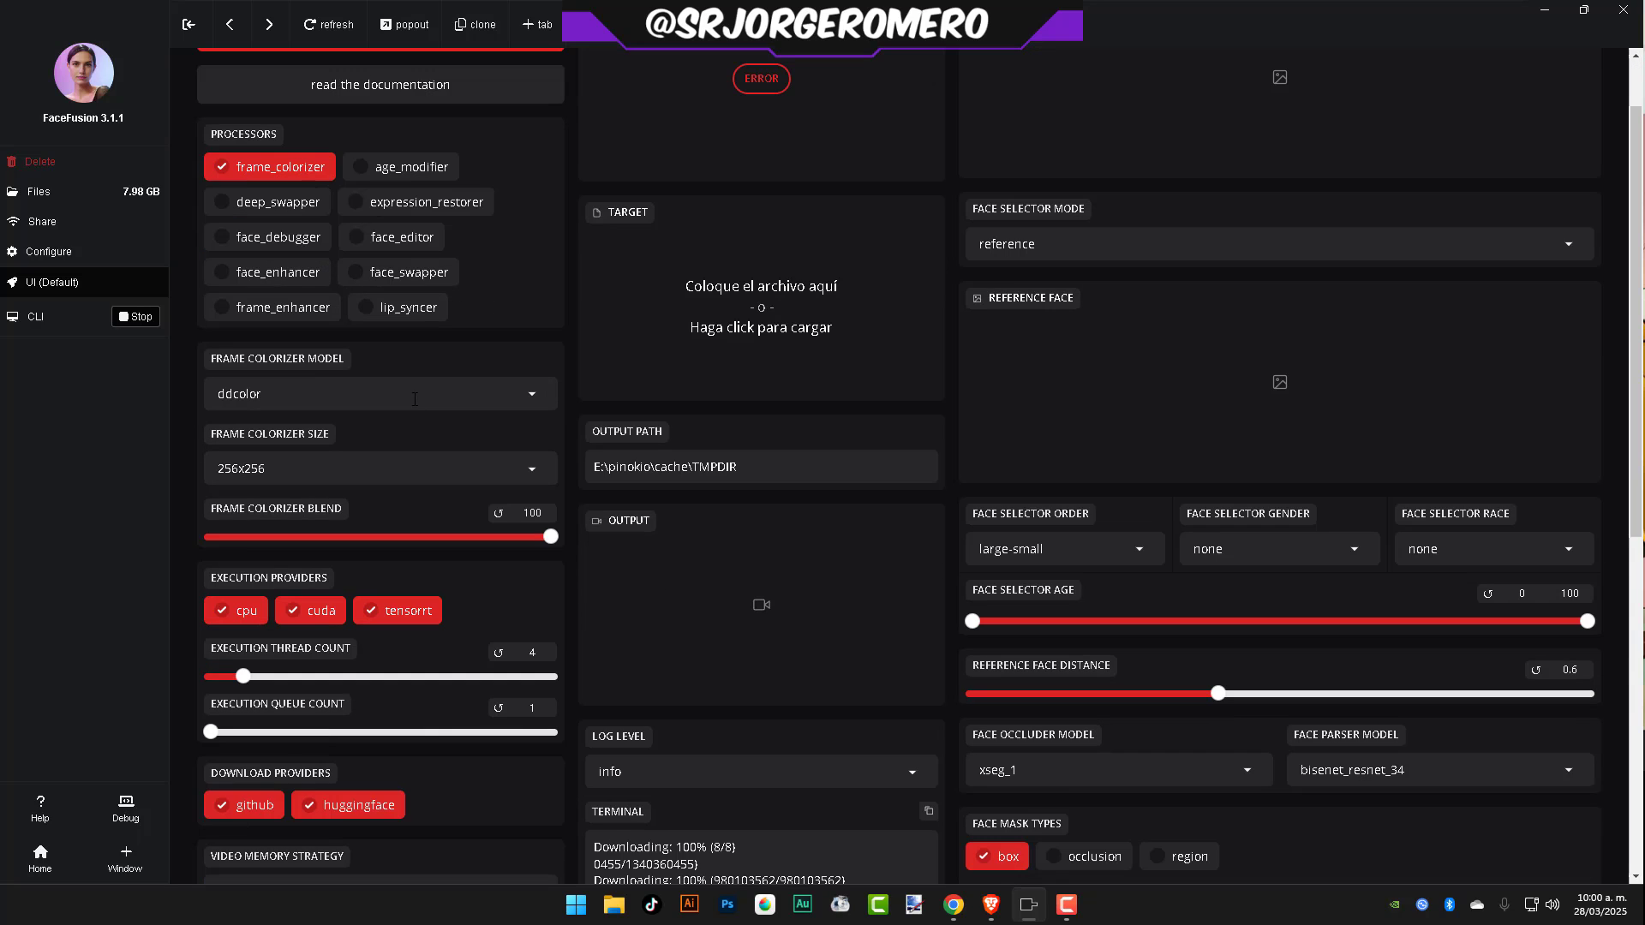
{"action": "scroll", "coordinate": [345, 521], "scroll_direction": "down", "scroll_amount": 2}
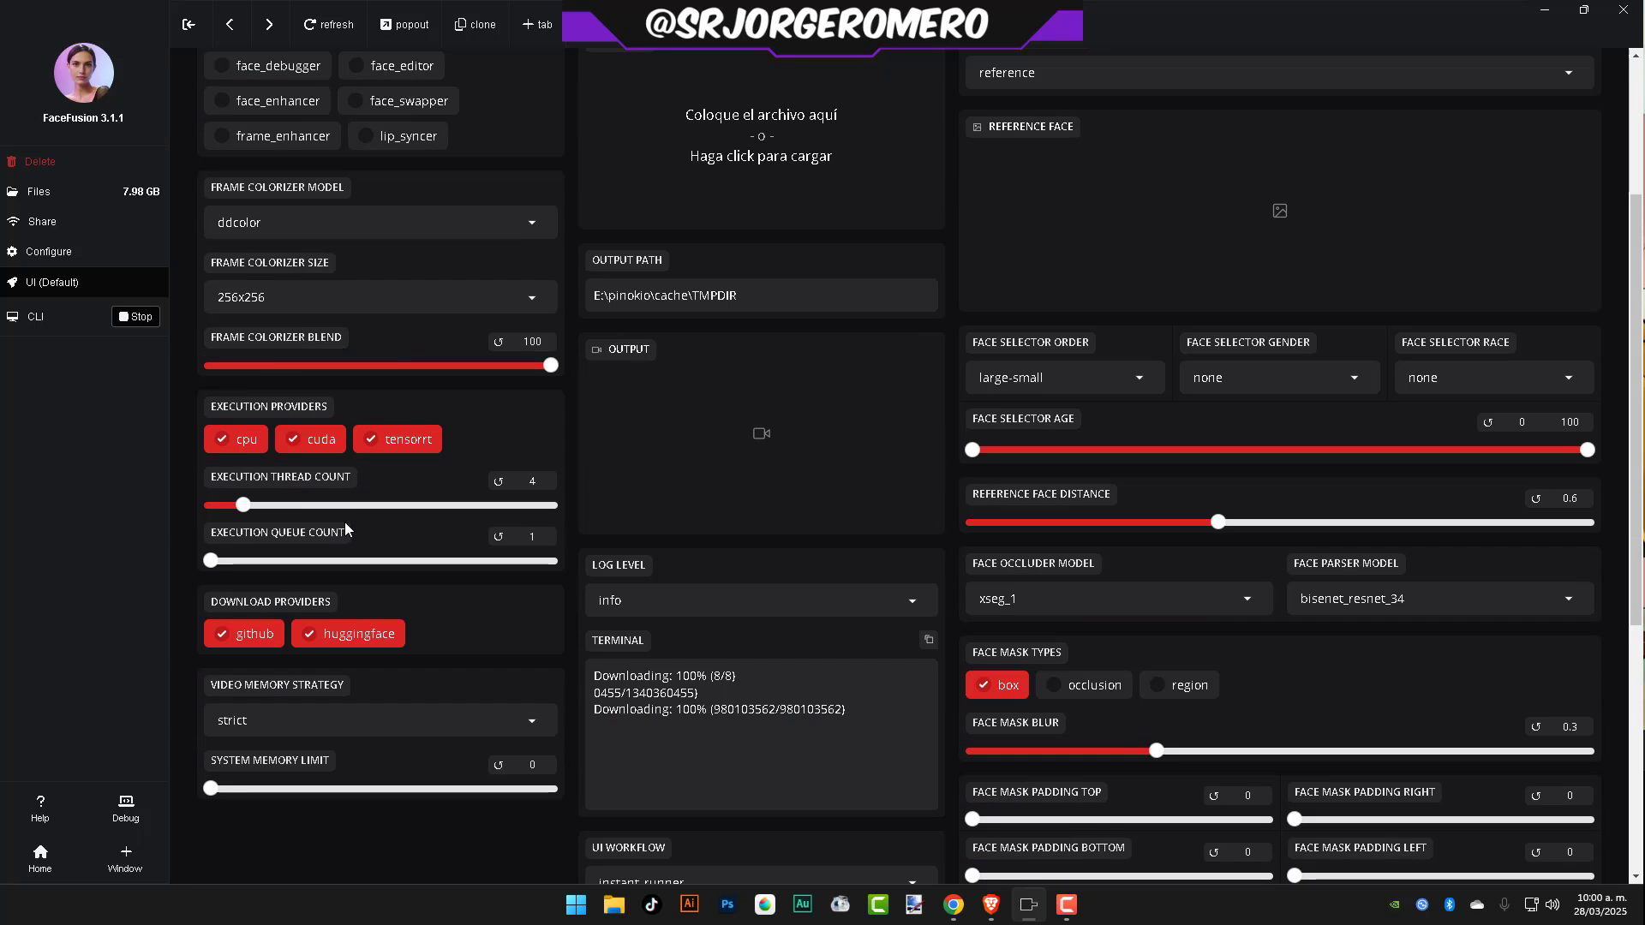
{"action": "scroll", "coordinate": [345, 522], "scroll_direction": "up", "scroll_amount": 2}
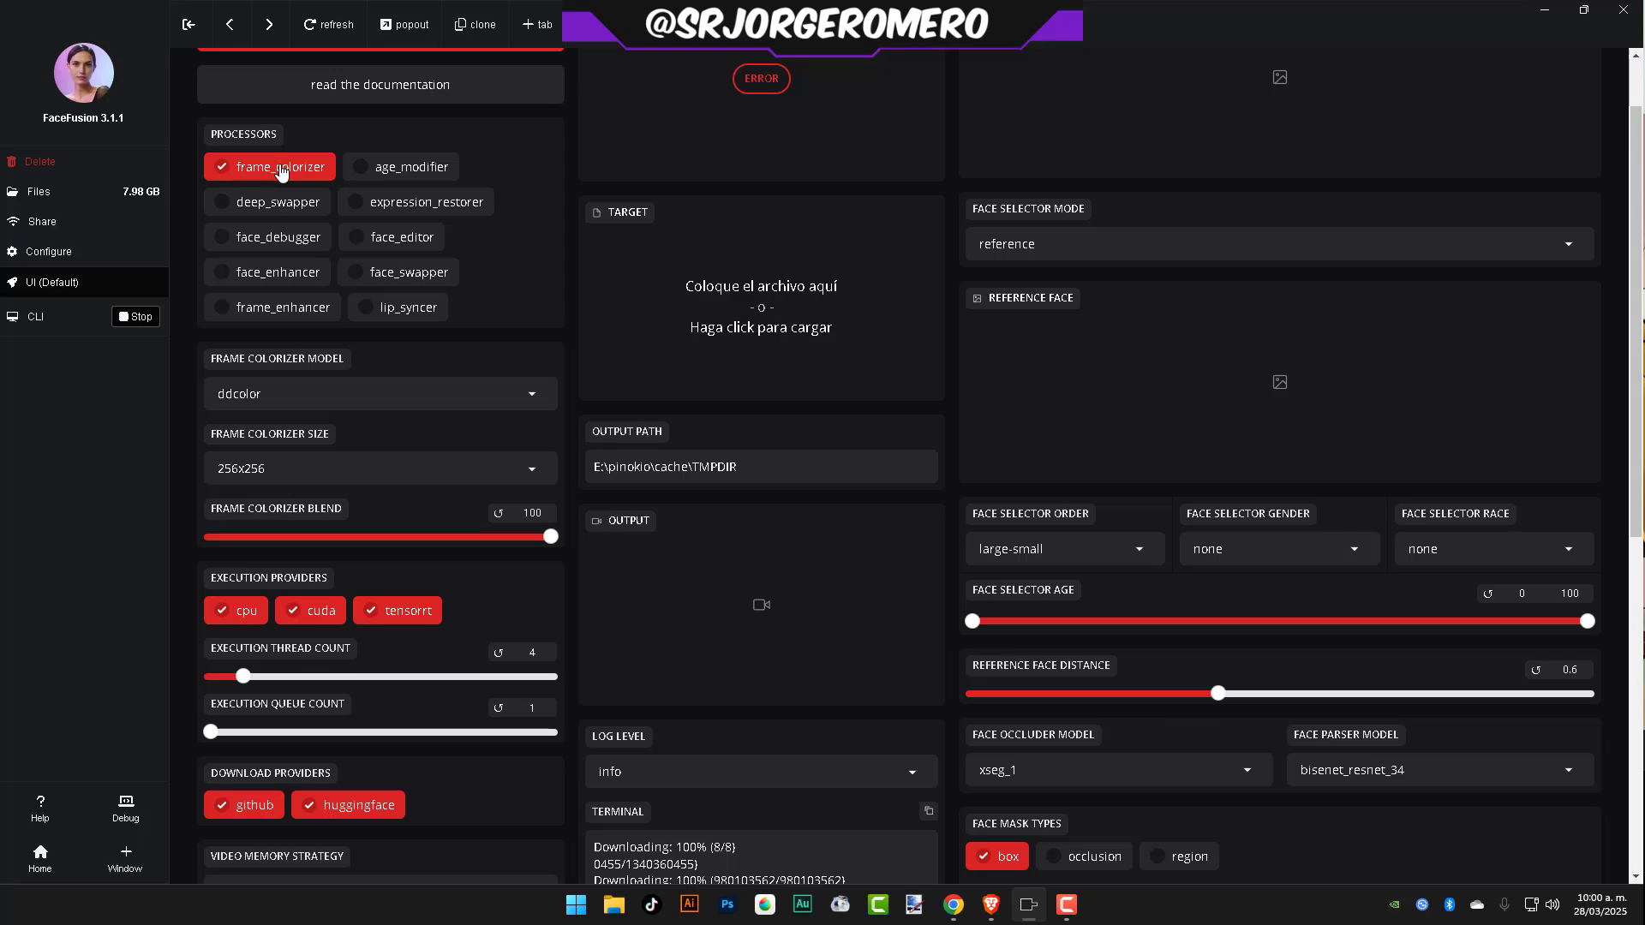
{"action": "scroll", "coordinate": [300, 487], "scroll_direction": "down", "scroll_amount": 1}
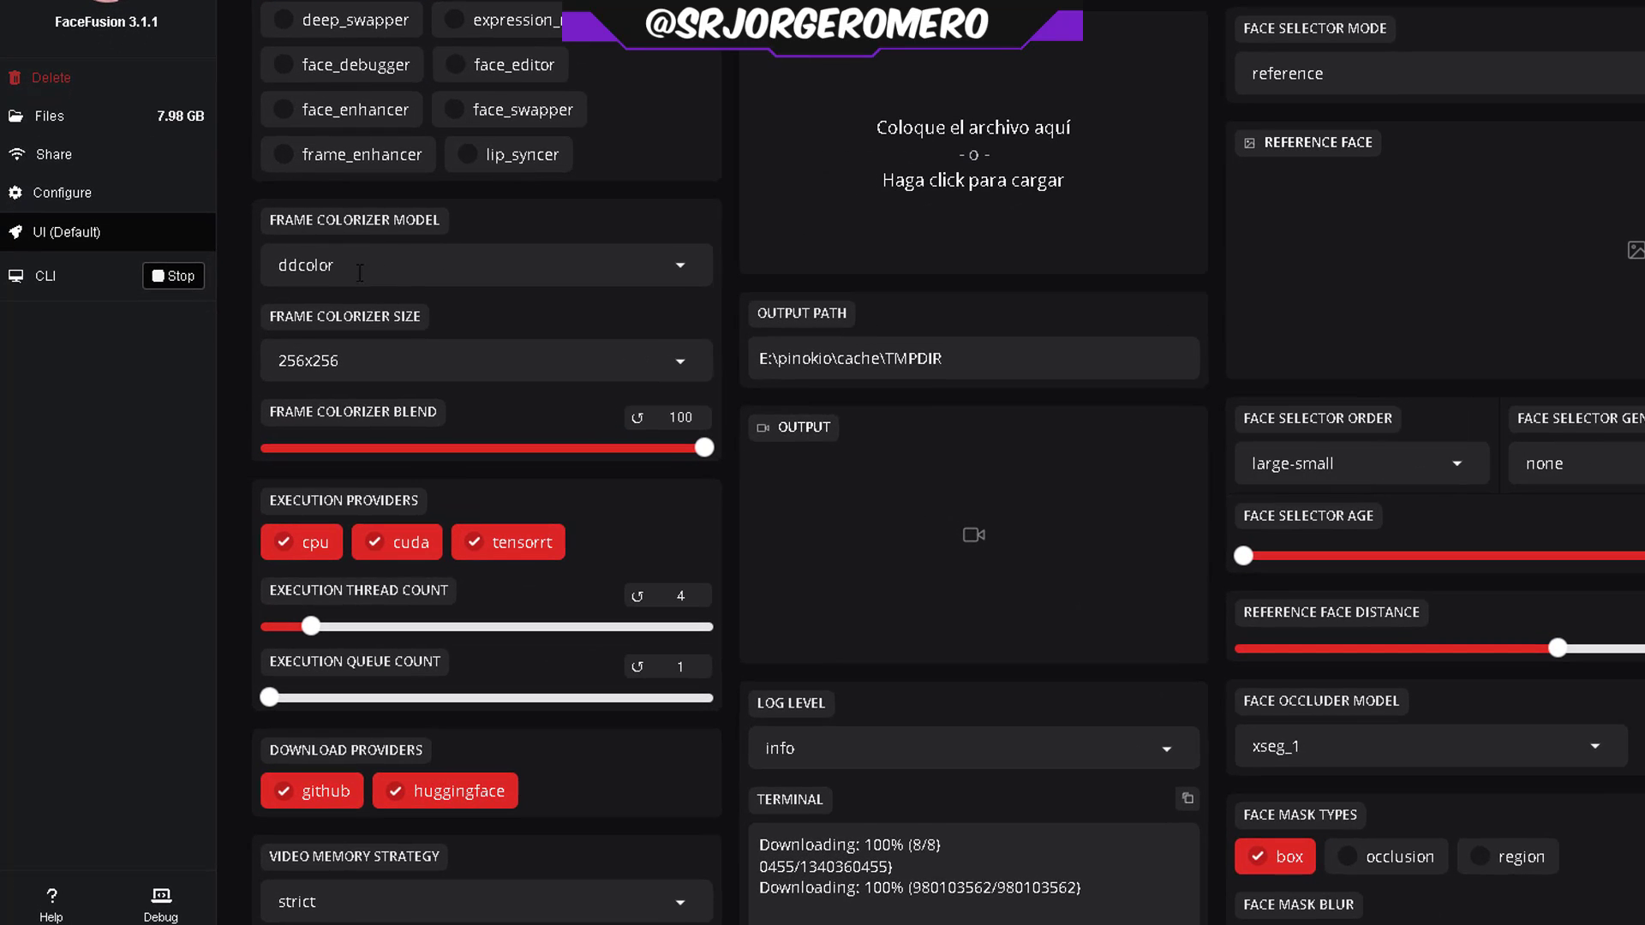
- Check which frame colorizer models are available, keeping ddcolor selected
{"action": "left_click", "coordinate": [411, 269]}
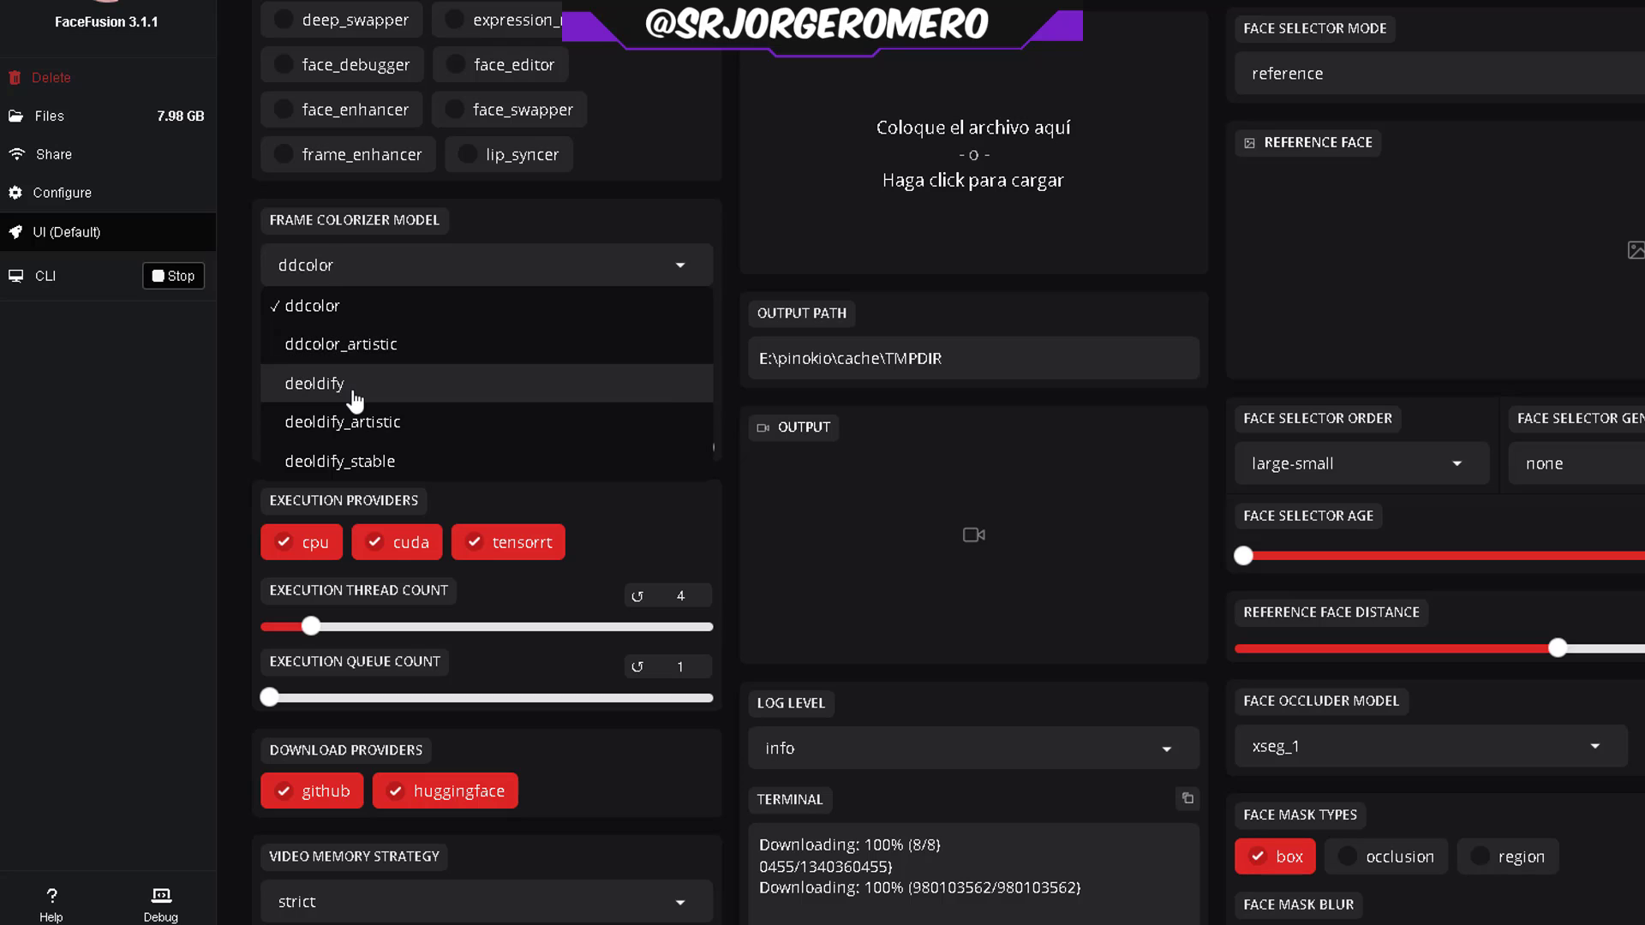
{"action": "left_click", "coordinate": [413, 244]}
{"action": "scroll", "coordinate": [479, 381], "scroll_direction": "up", "scroll_amount": 3}
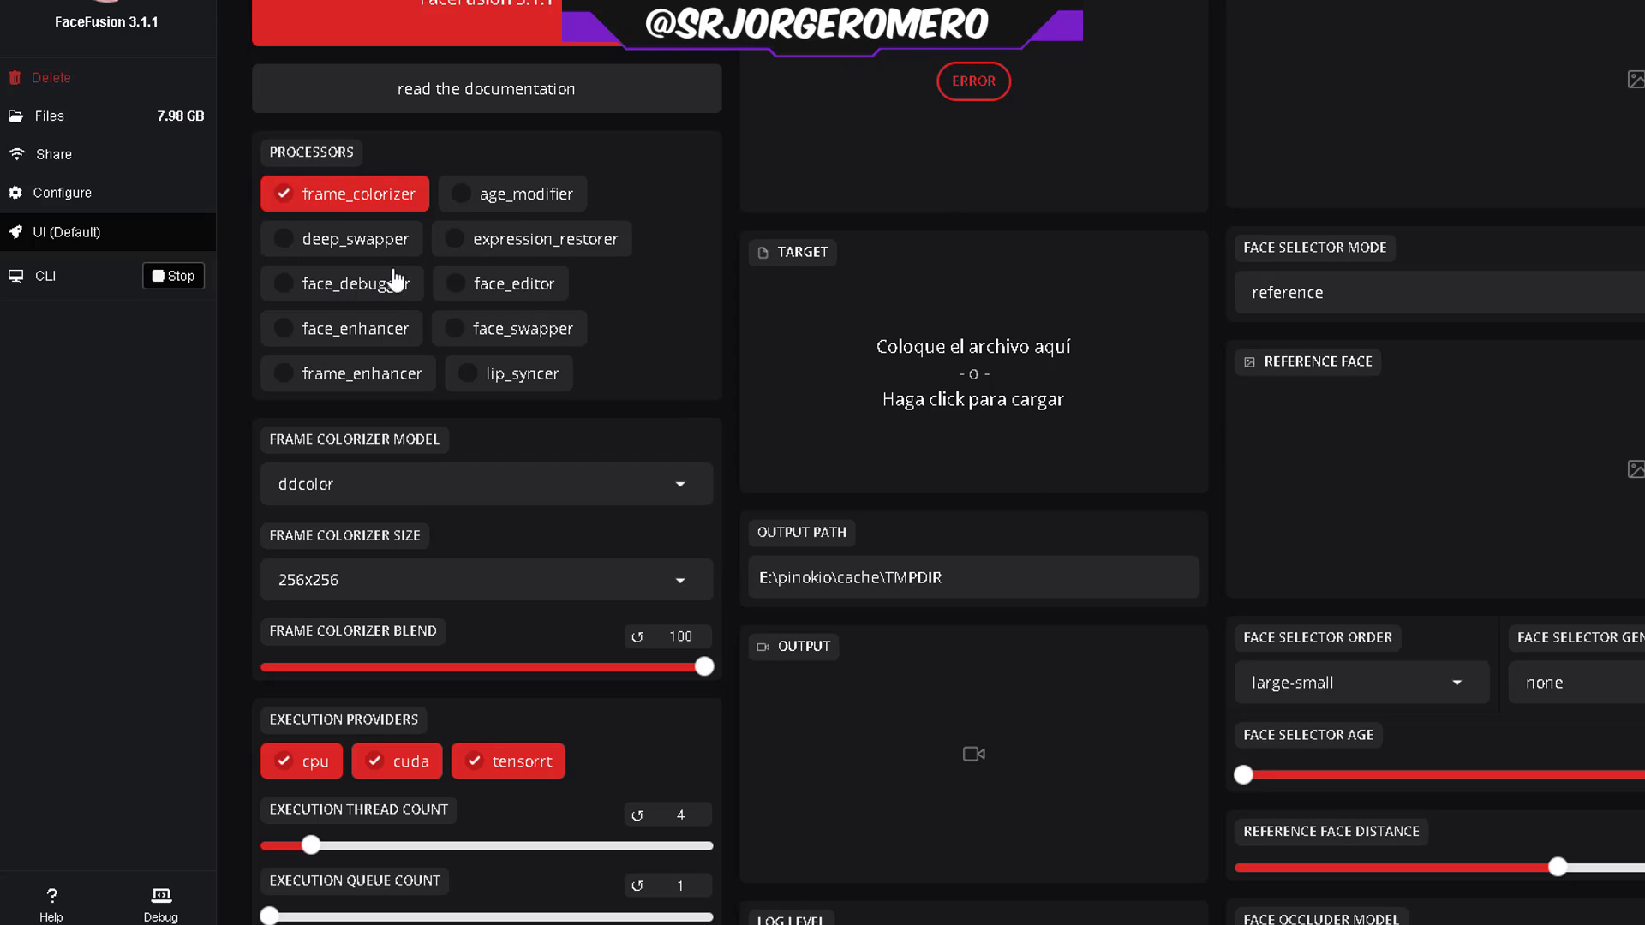
- Enable the face_editor processor to review its adjustment settings, and disable it again
{"action": "left_click", "coordinate": [504, 287]}
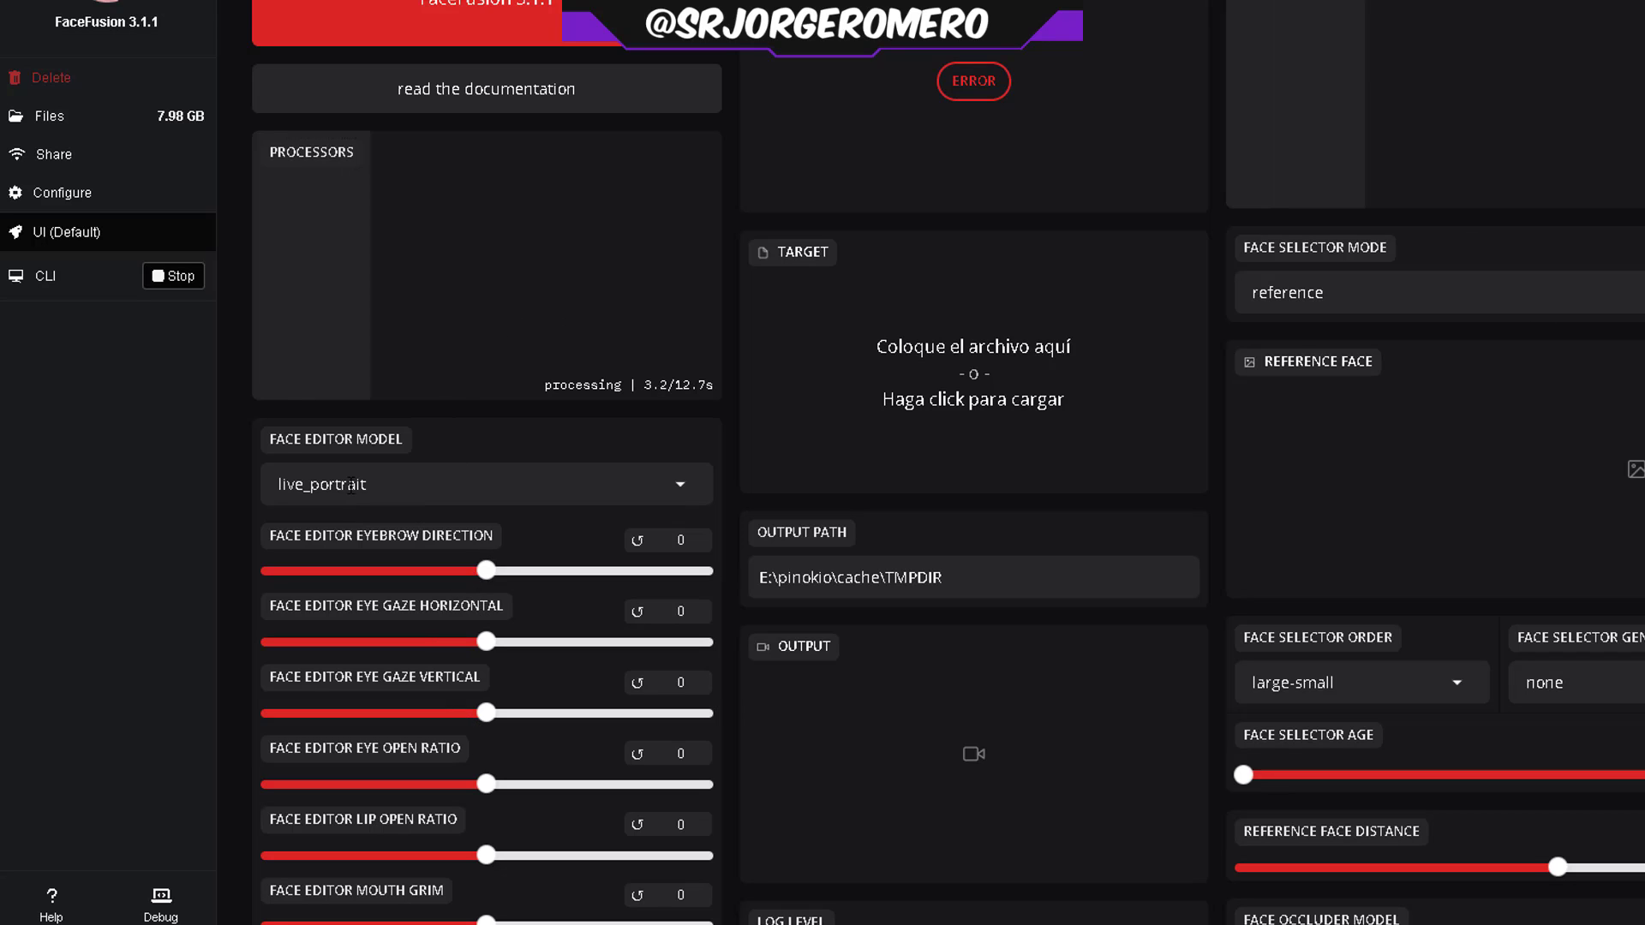
{"action": "scroll", "coordinate": [368, 736], "scroll_direction": "down", "scroll_amount": 4}
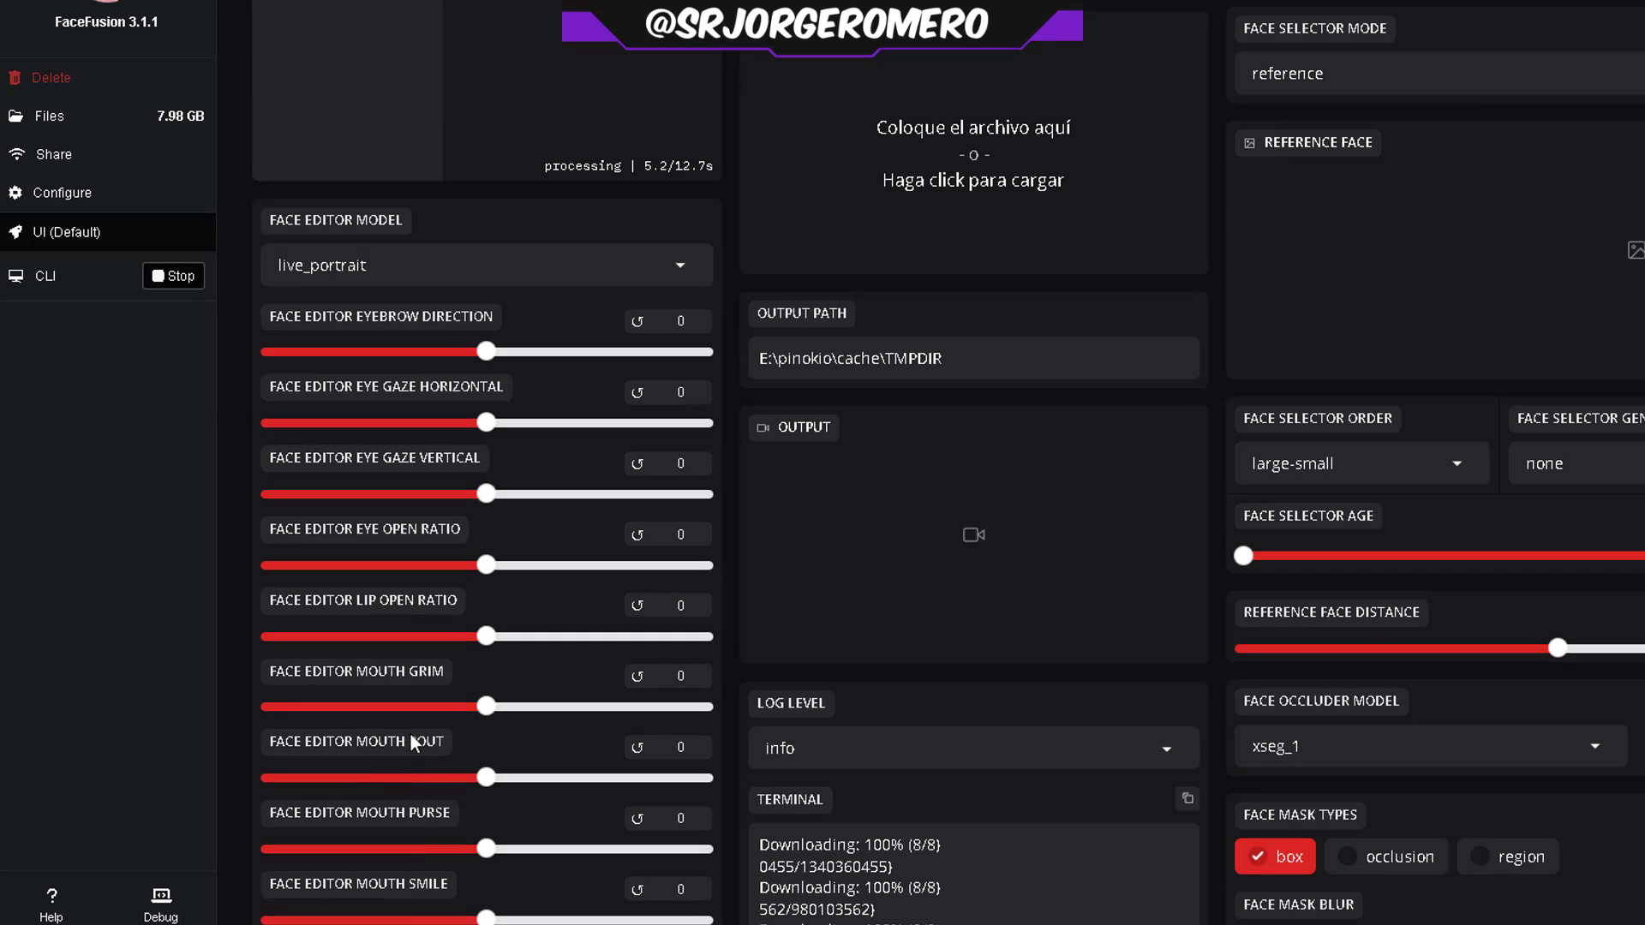
{"action": "scroll", "coordinate": [419, 840], "scroll_direction": "up", "scroll_amount": 4}
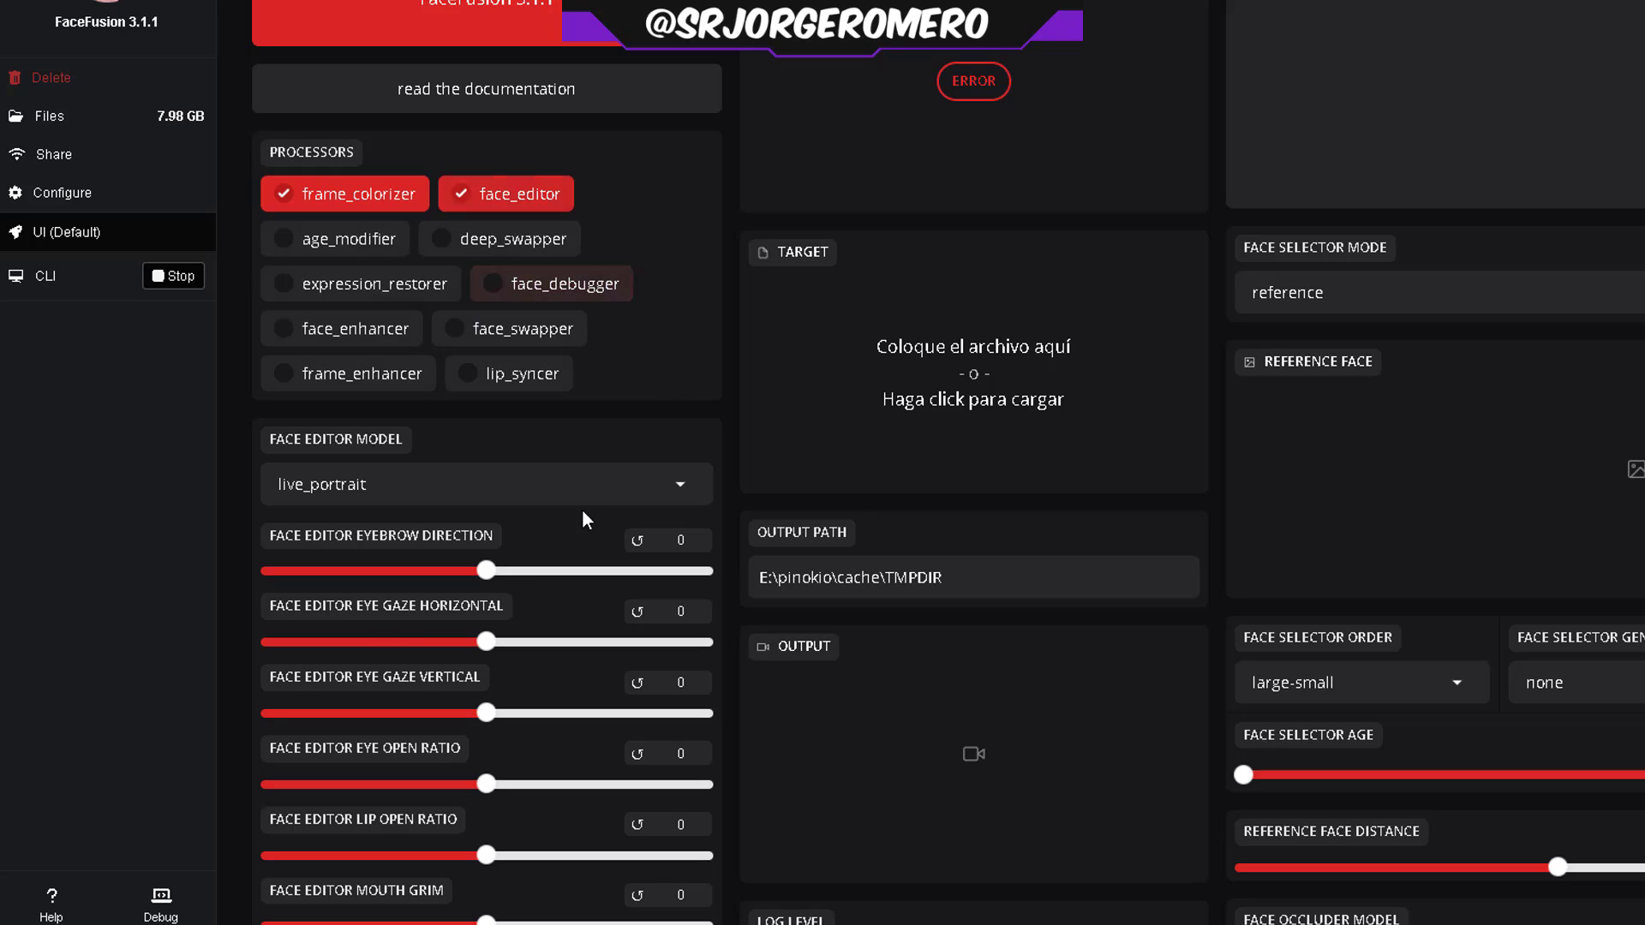
{"action": "left_click", "coordinate": [531, 196]}
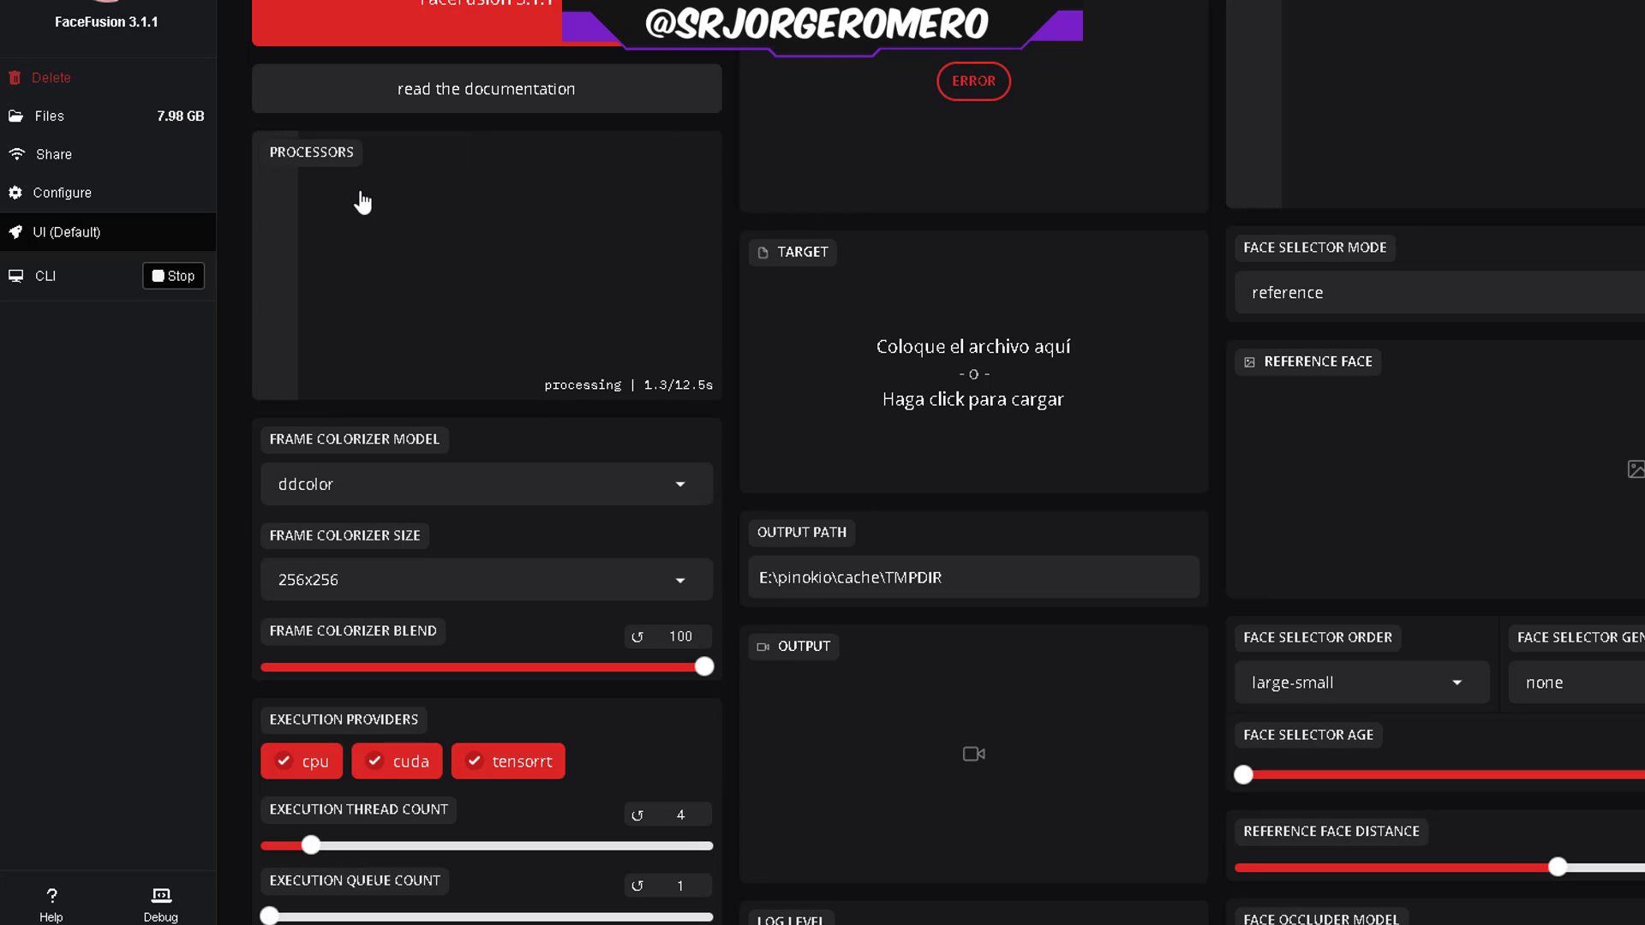
- Disable the frame_colorizer processor so that no processor is selected
{"action": "left_click", "coordinate": [358, 198]}
{"action": "scroll", "coordinate": [344, 440], "scroll_direction": "down", "scroll_amount": 2}
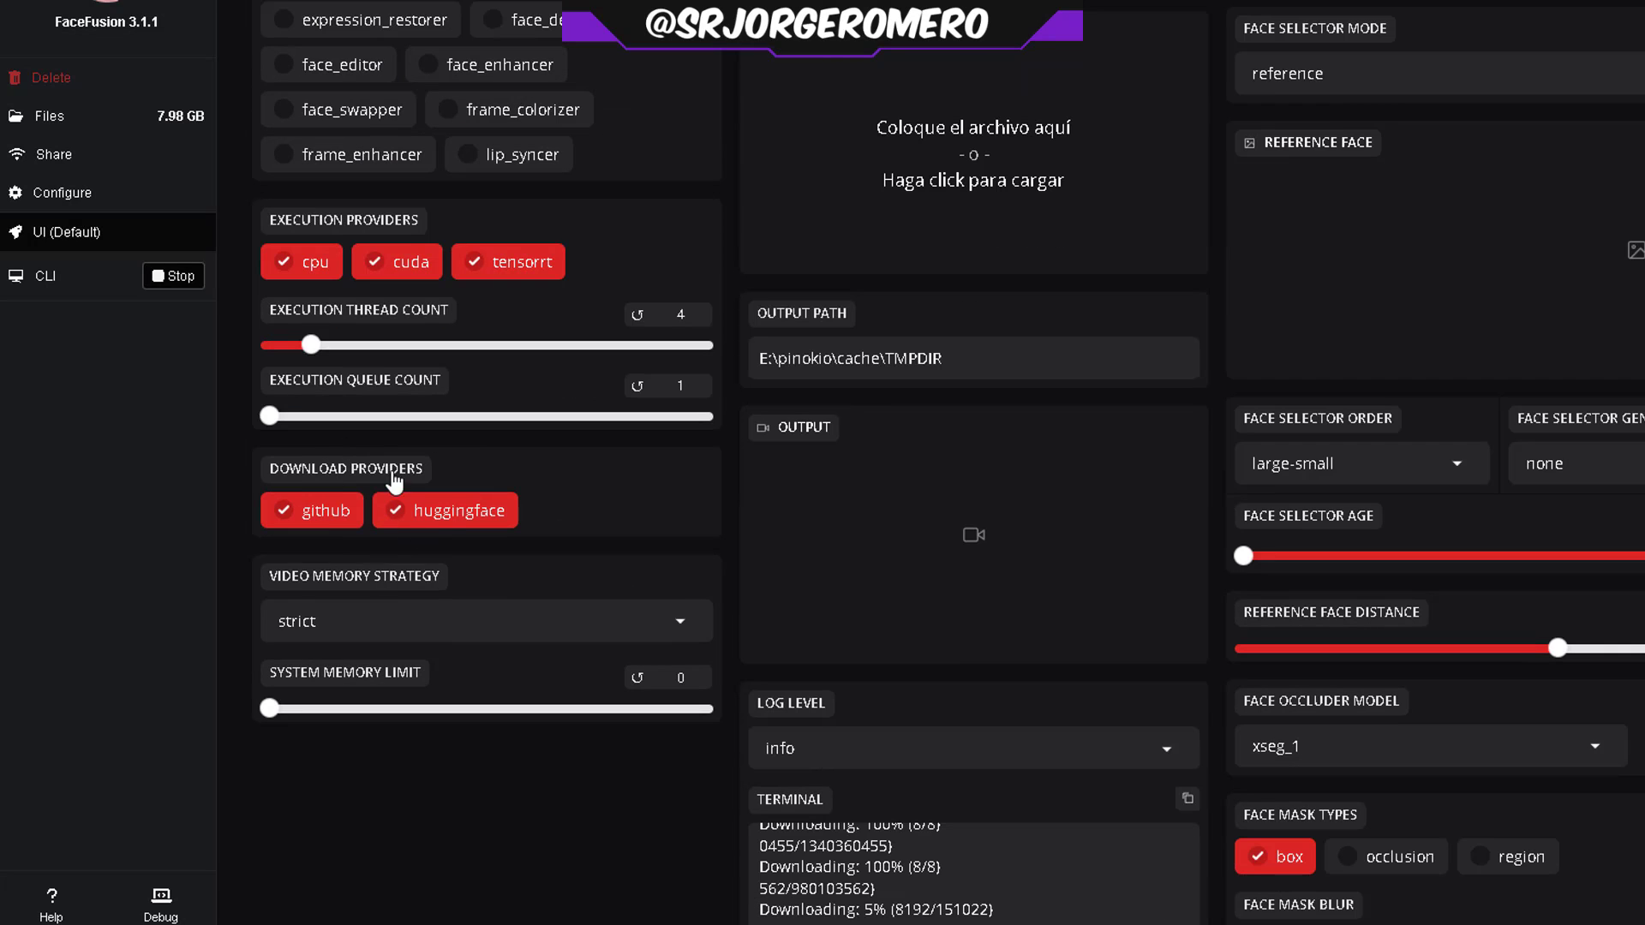
{"action": "scroll", "coordinate": [448, 467], "scroll_direction": "up", "scroll_amount": 2}
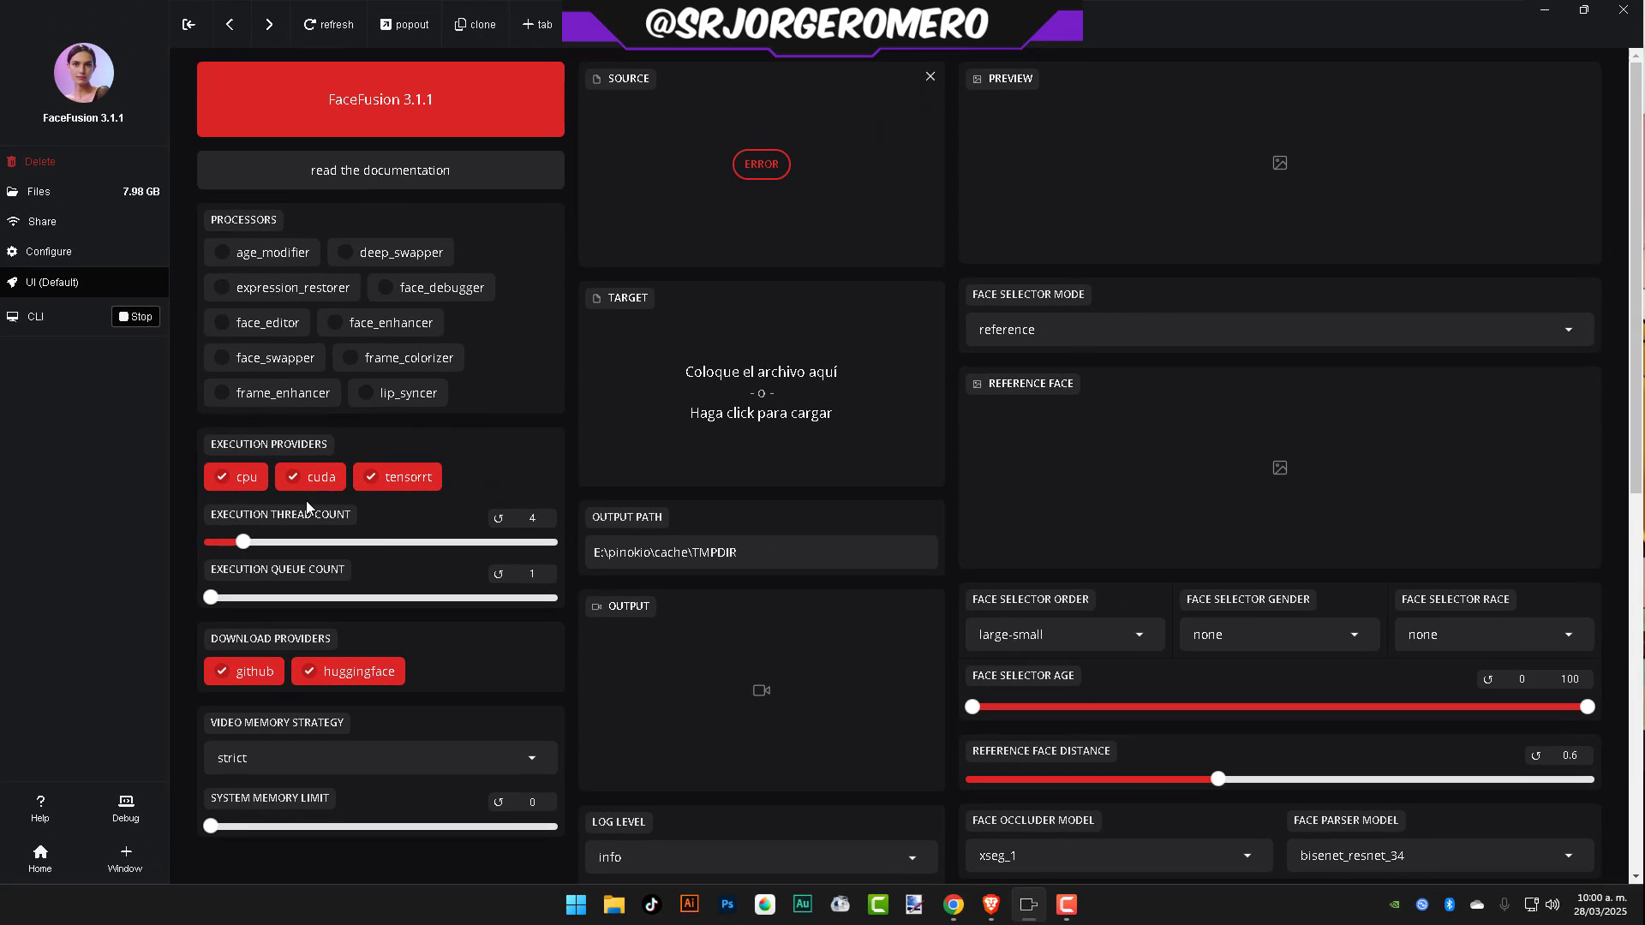
- Try the execution providers with only cpu and with only cuda, and re-enable cpu, cuda and tensorrt together
{"action": "left_click", "coordinate": [246, 477]}
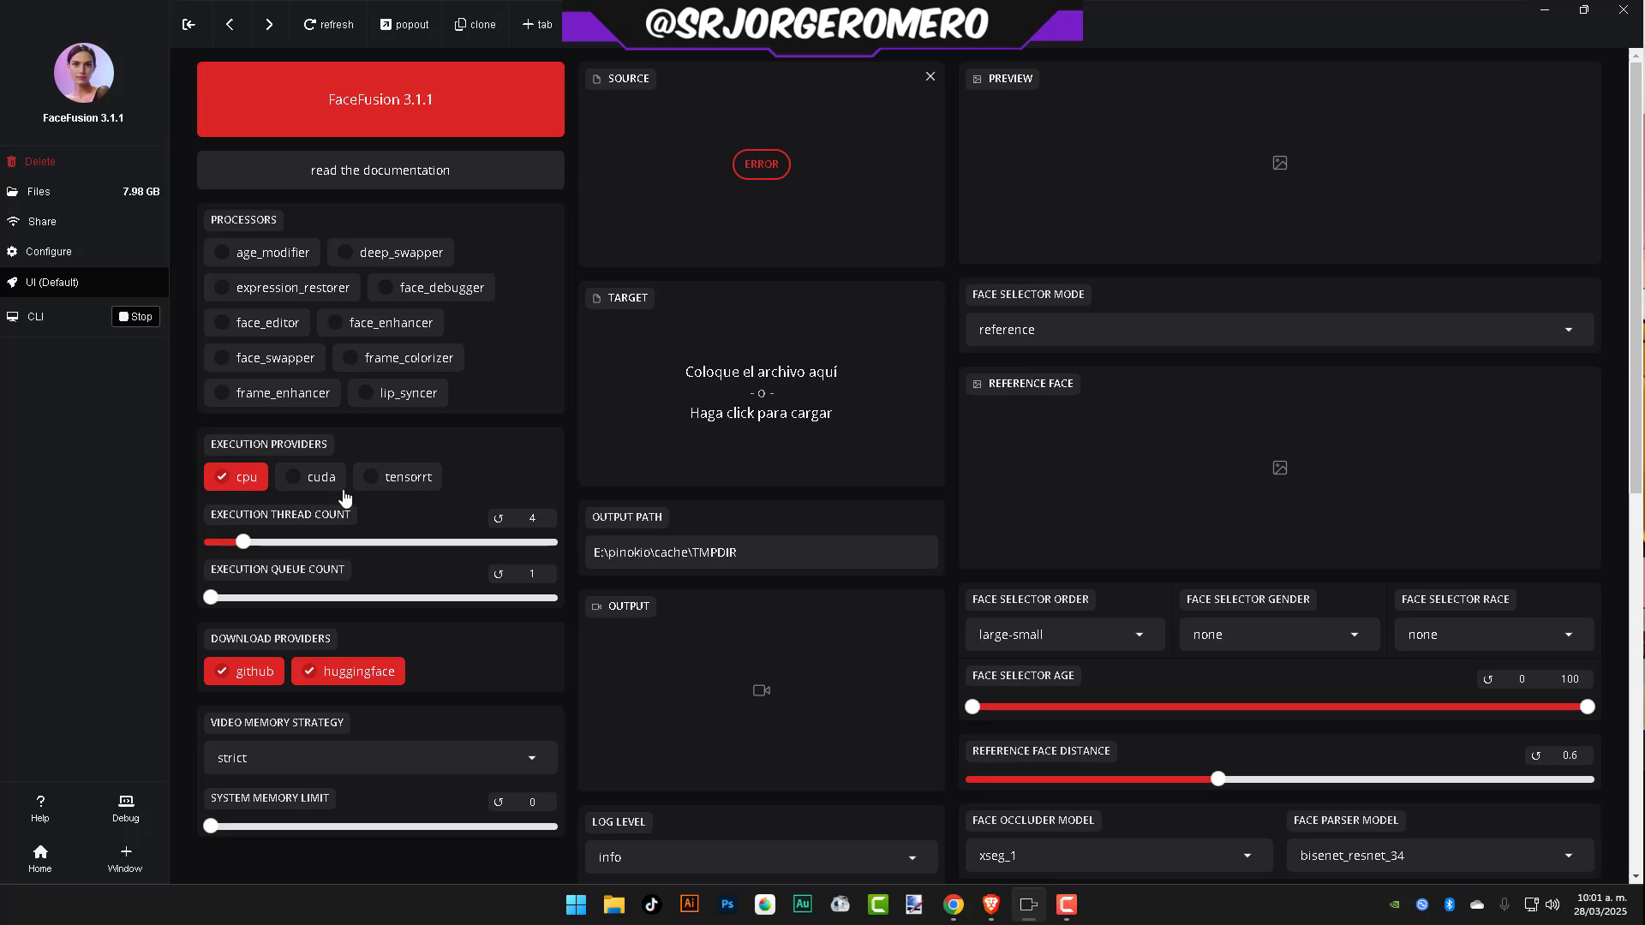
{"action": "left_click", "coordinate": [244, 477]}
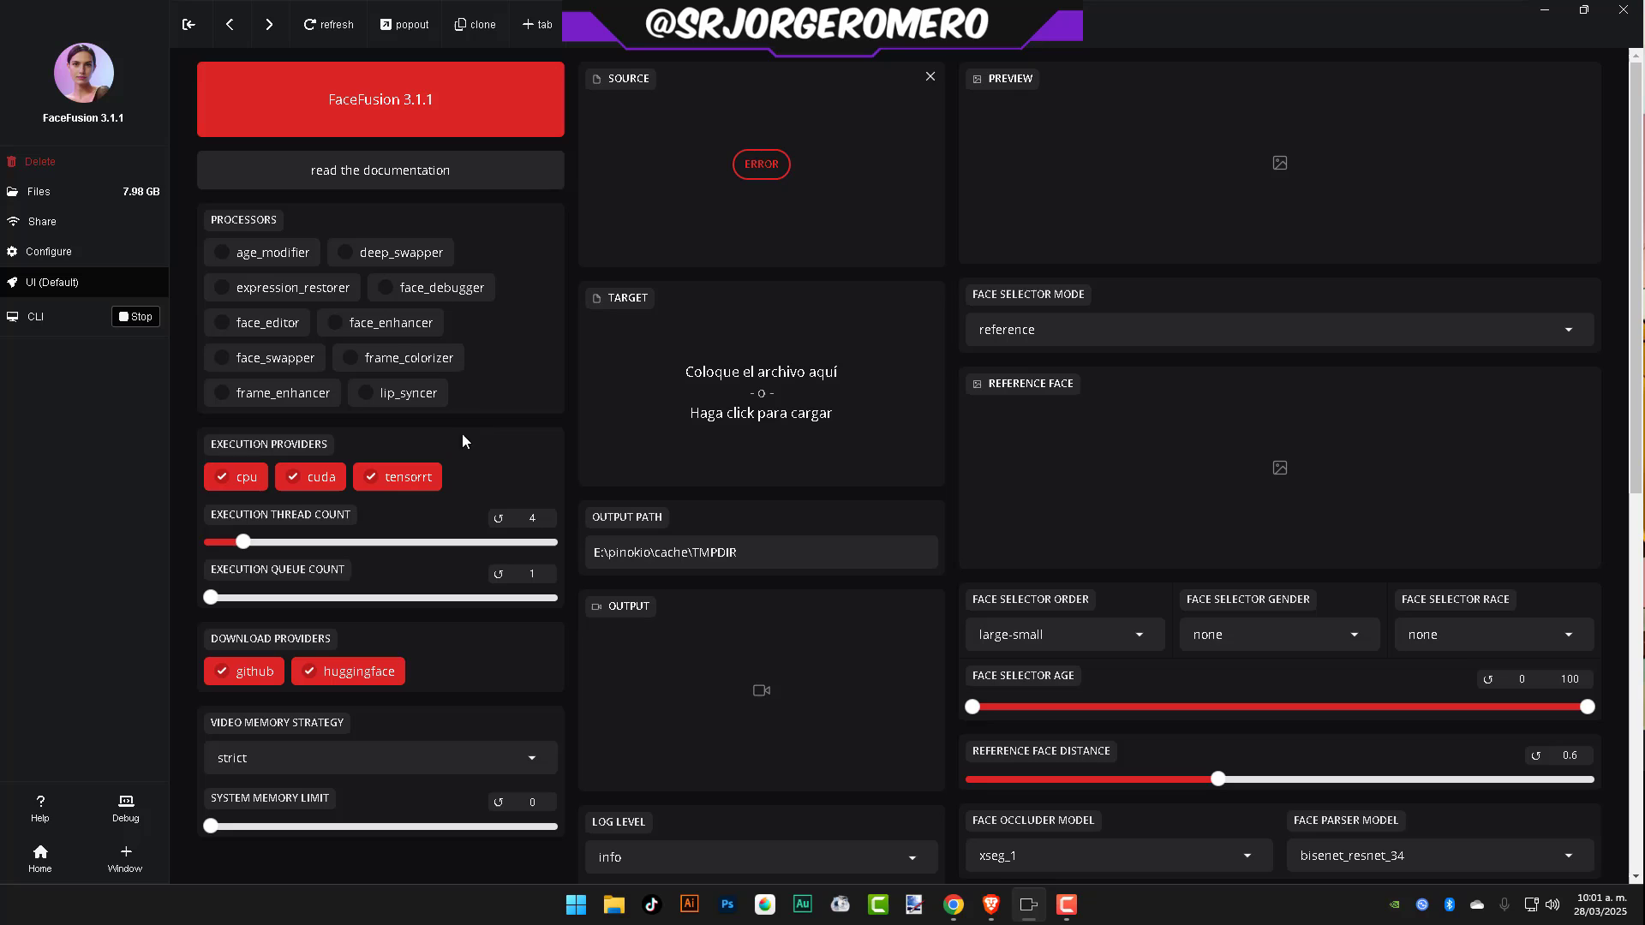
{"action": "left_click", "coordinate": [257, 478]}
{"action": "left_click", "coordinate": [408, 485]}
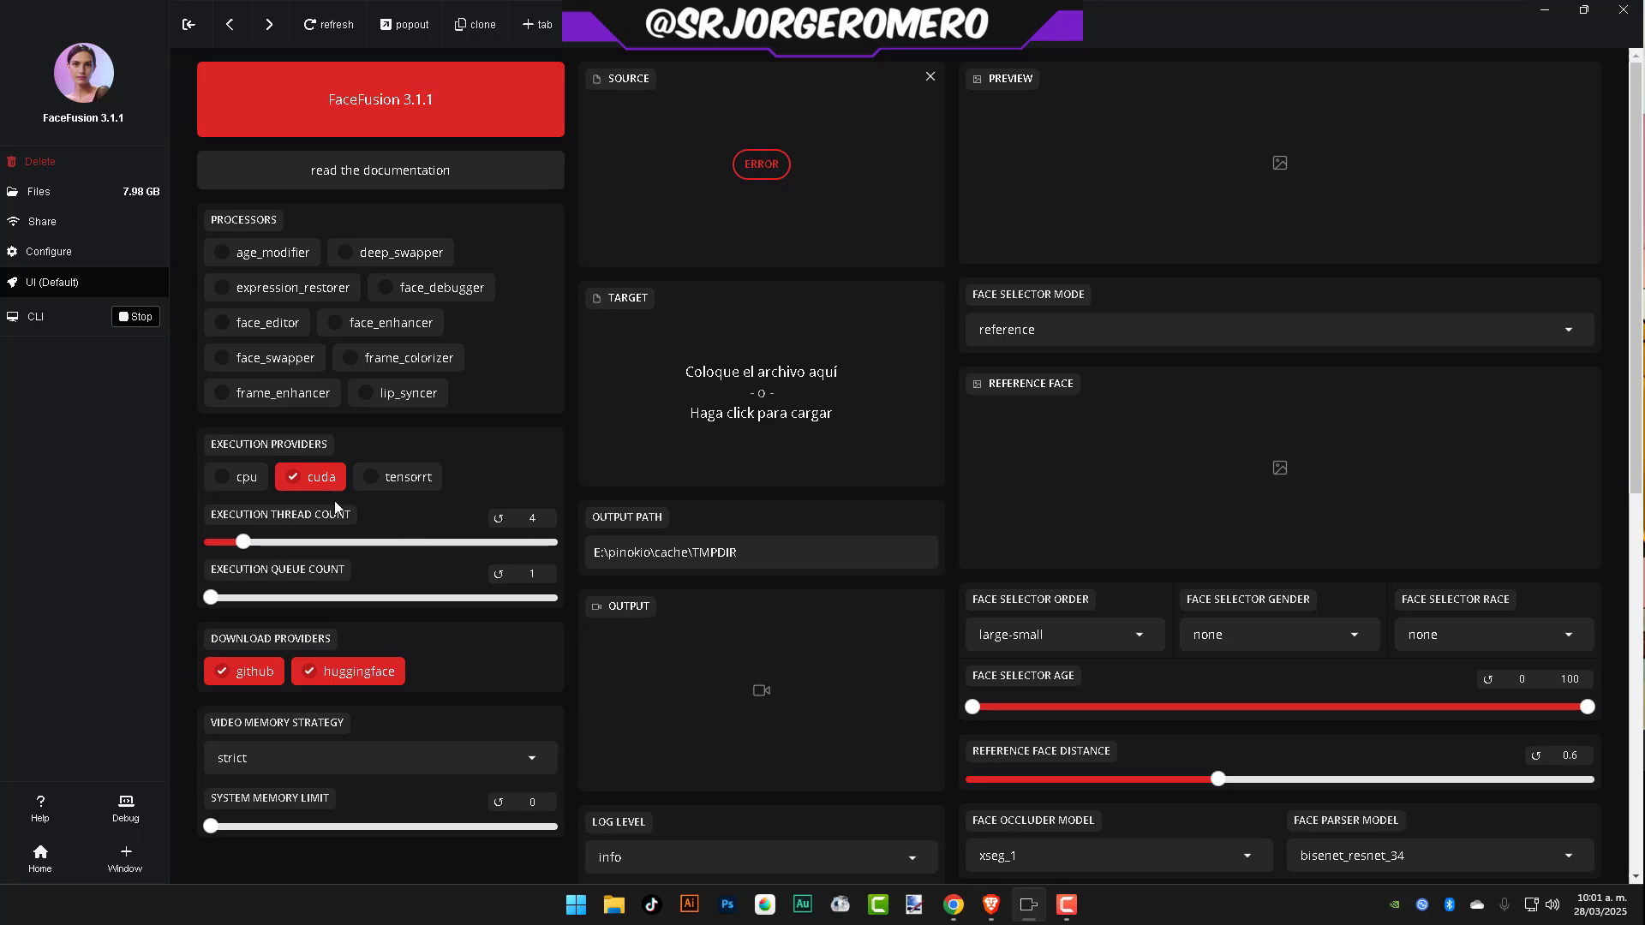
{"action": "left_click", "coordinate": [238, 483]}
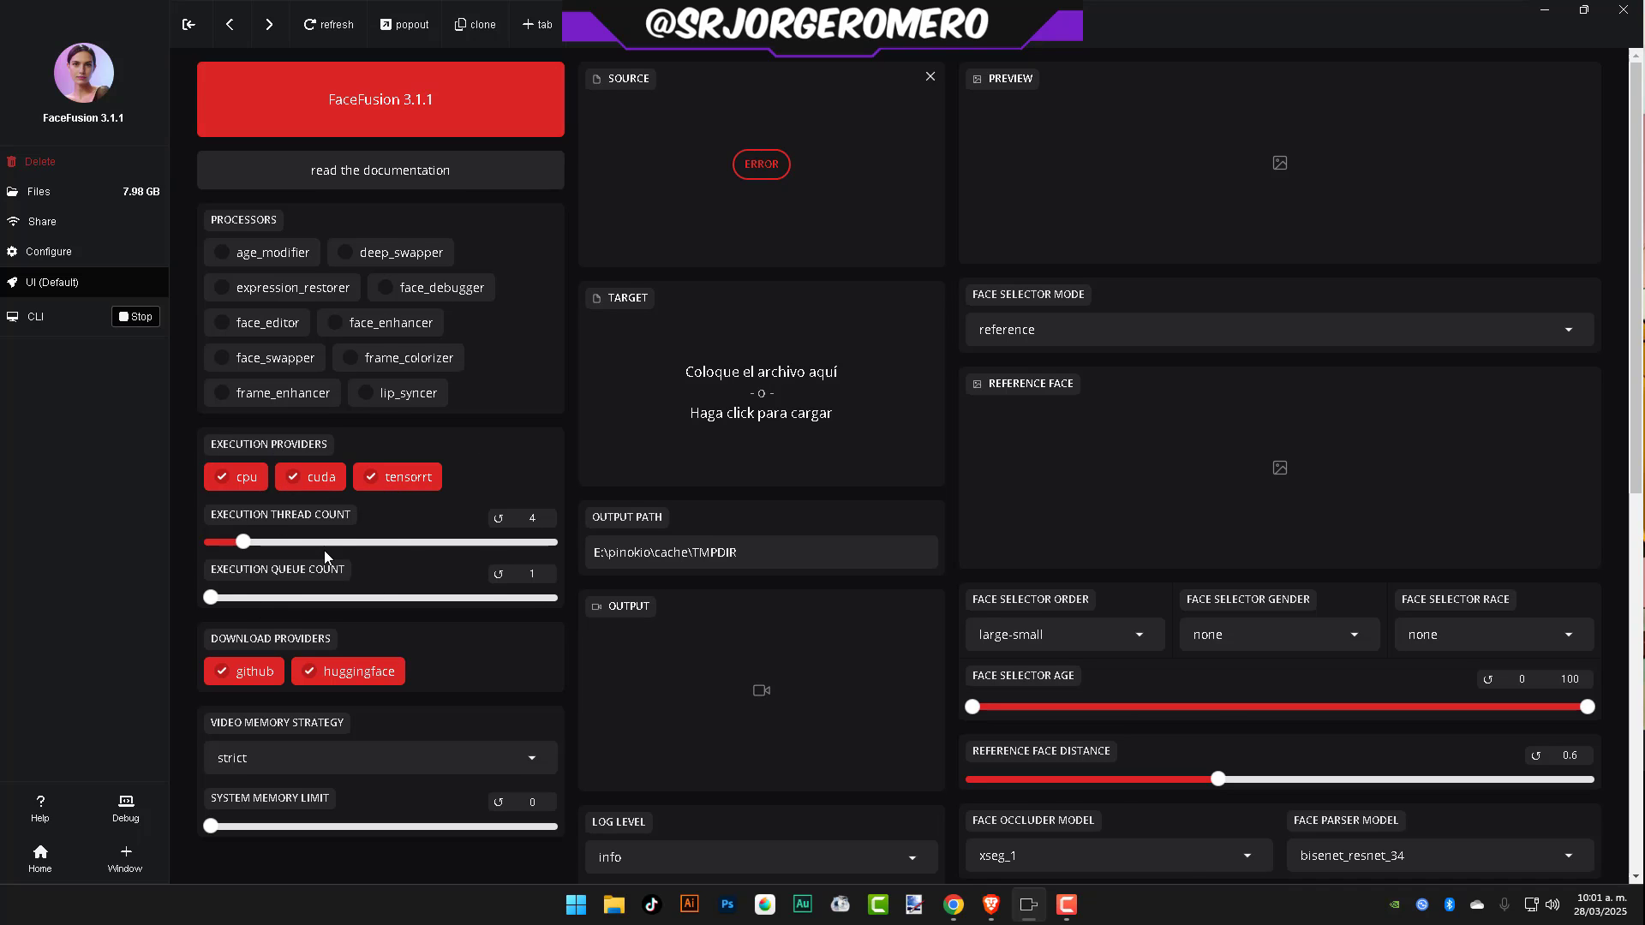
{"action": "scroll", "coordinate": [324, 551], "scroll_direction": "down", "scroll_amount": 2}
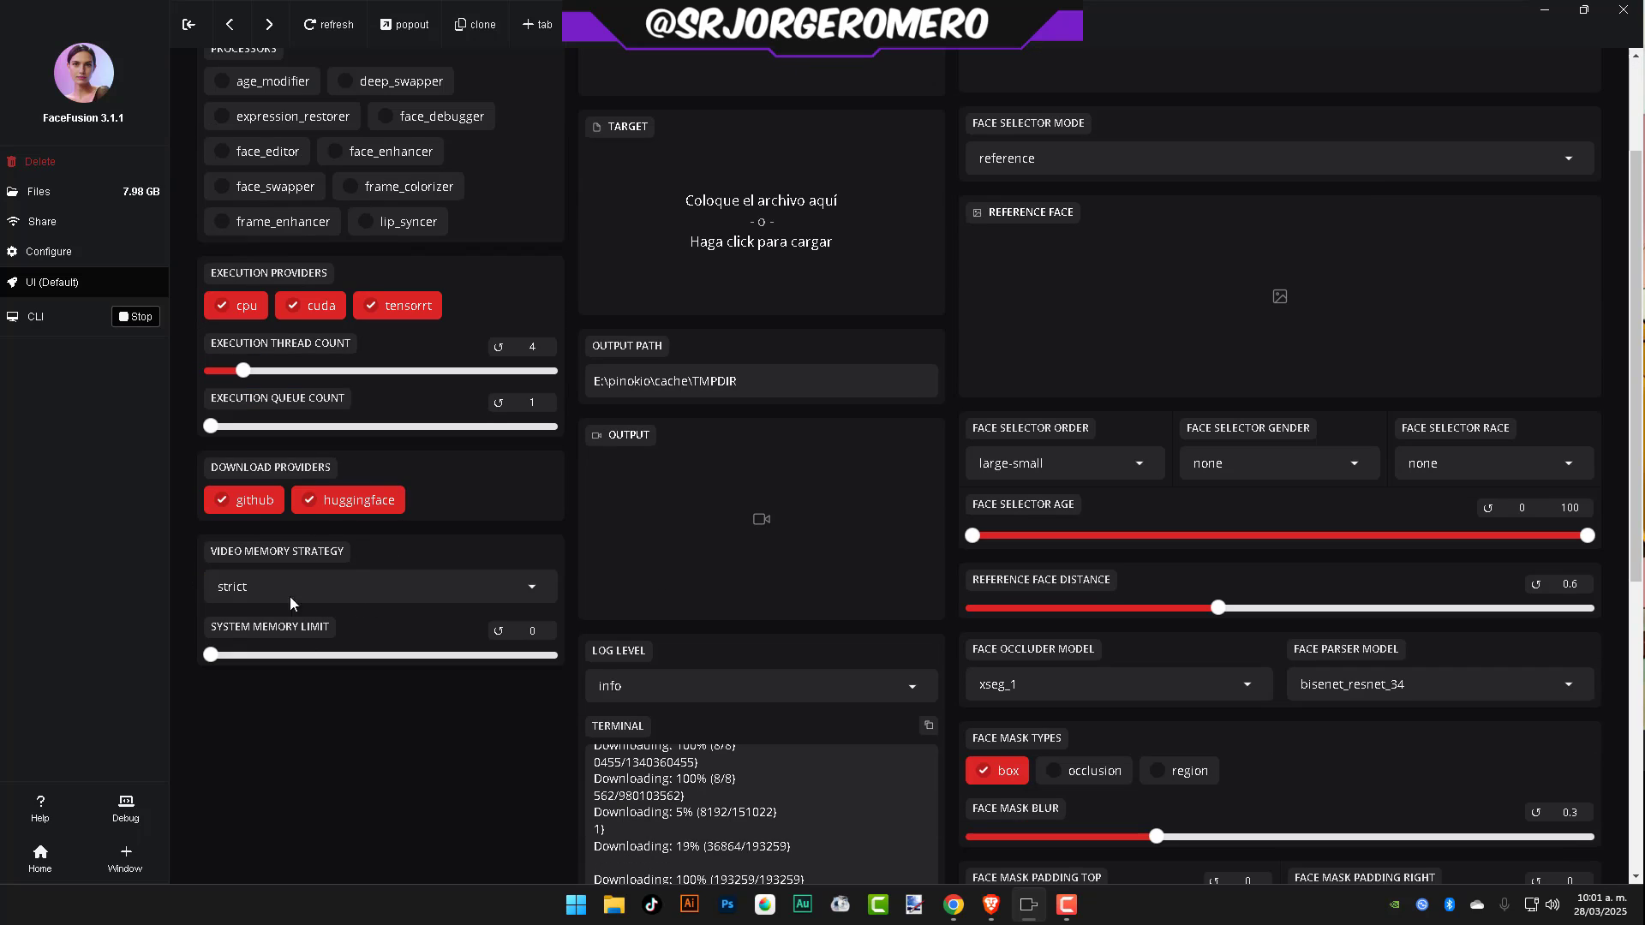
{"action": "scroll", "coordinate": [323, 566], "scroll_direction": "up", "scroll_amount": 2}
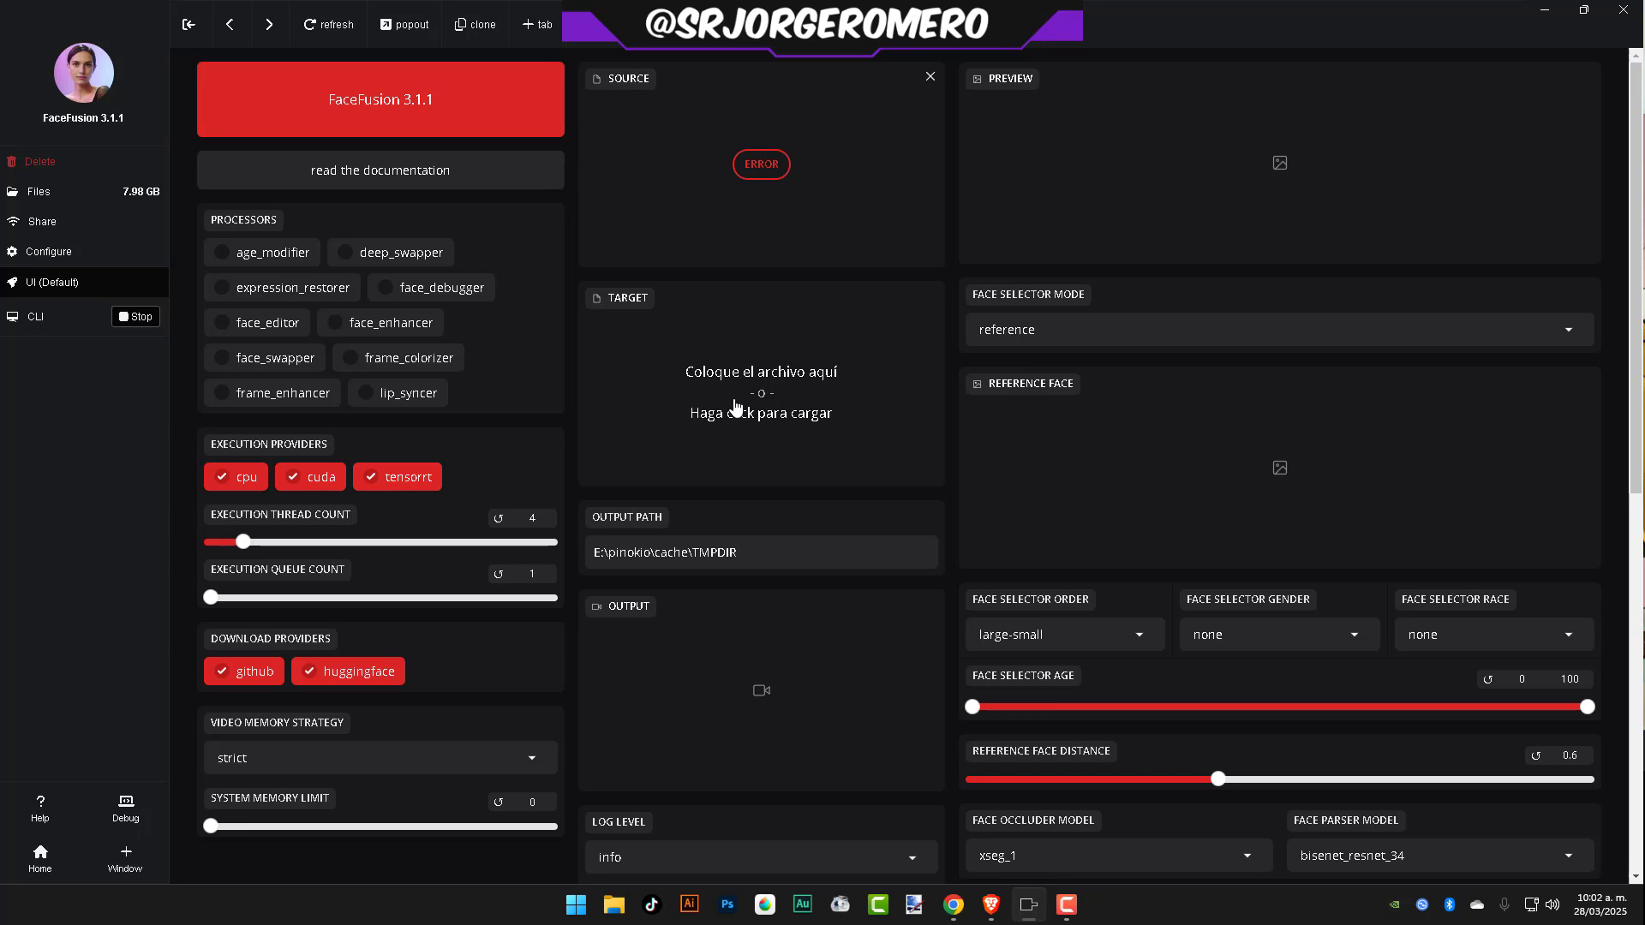
- Switch to the desktop, move the video "Cantinflas mejor lo dejamos para mañana (2)" towards the middle, and open it
{"action": "left_click", "coordinate": [1545, 9]}
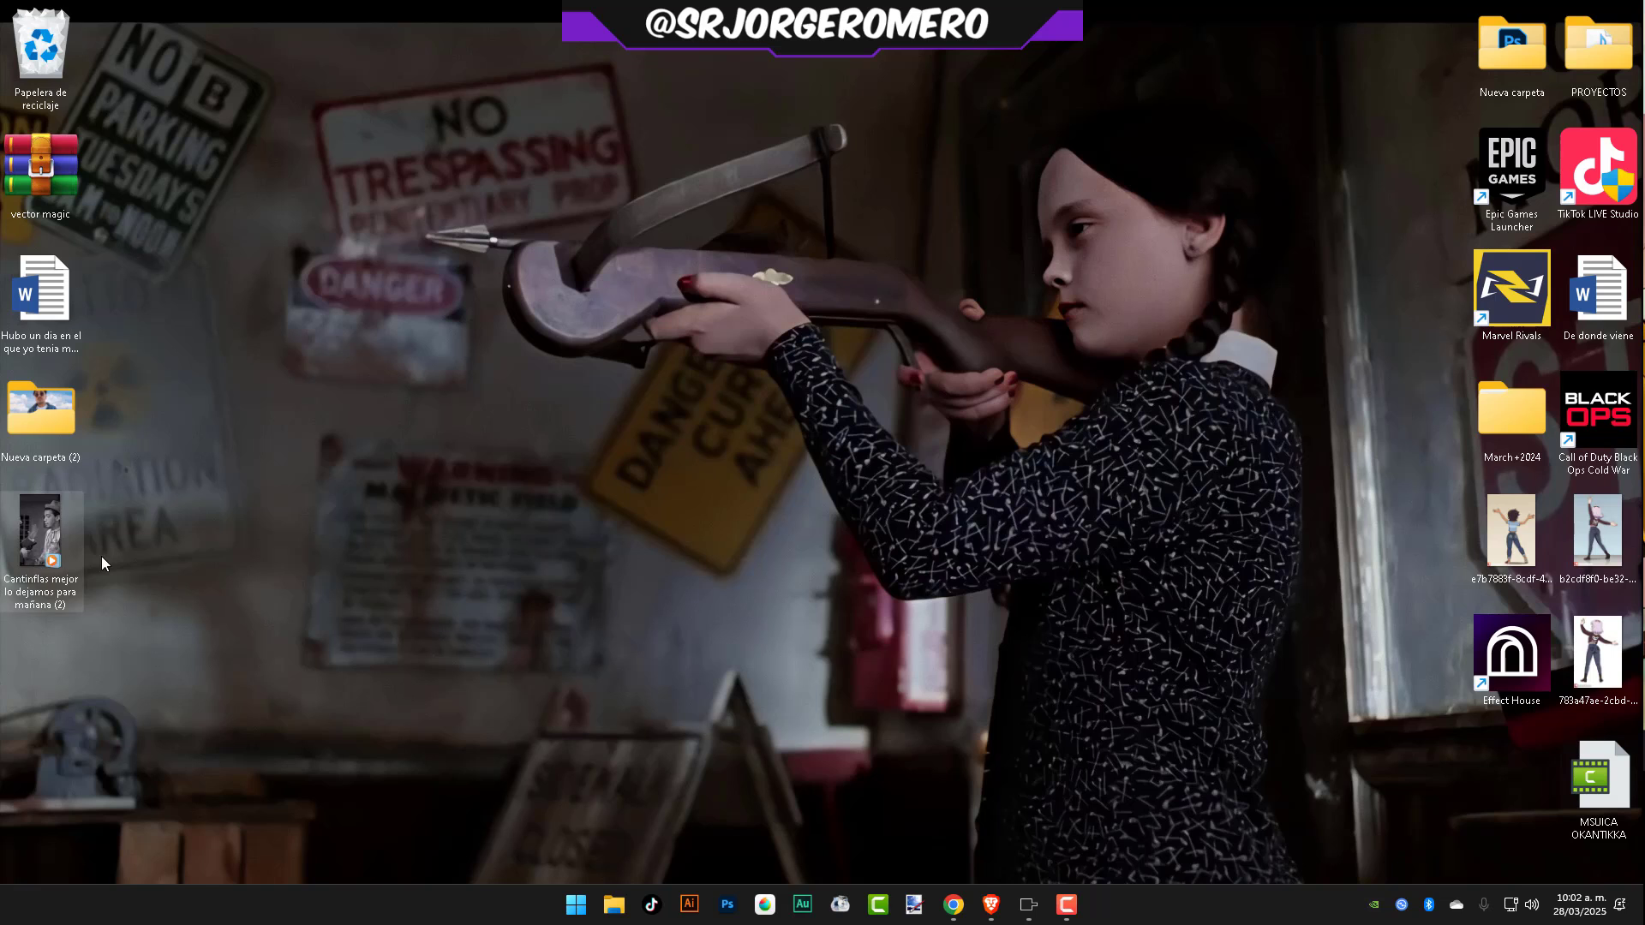
{"action": "left_click_drag", "start_coordinate": [56, 585], "coordinate": [660, 585]}
{"action": "double_click", "coordinate": [660, 561]}
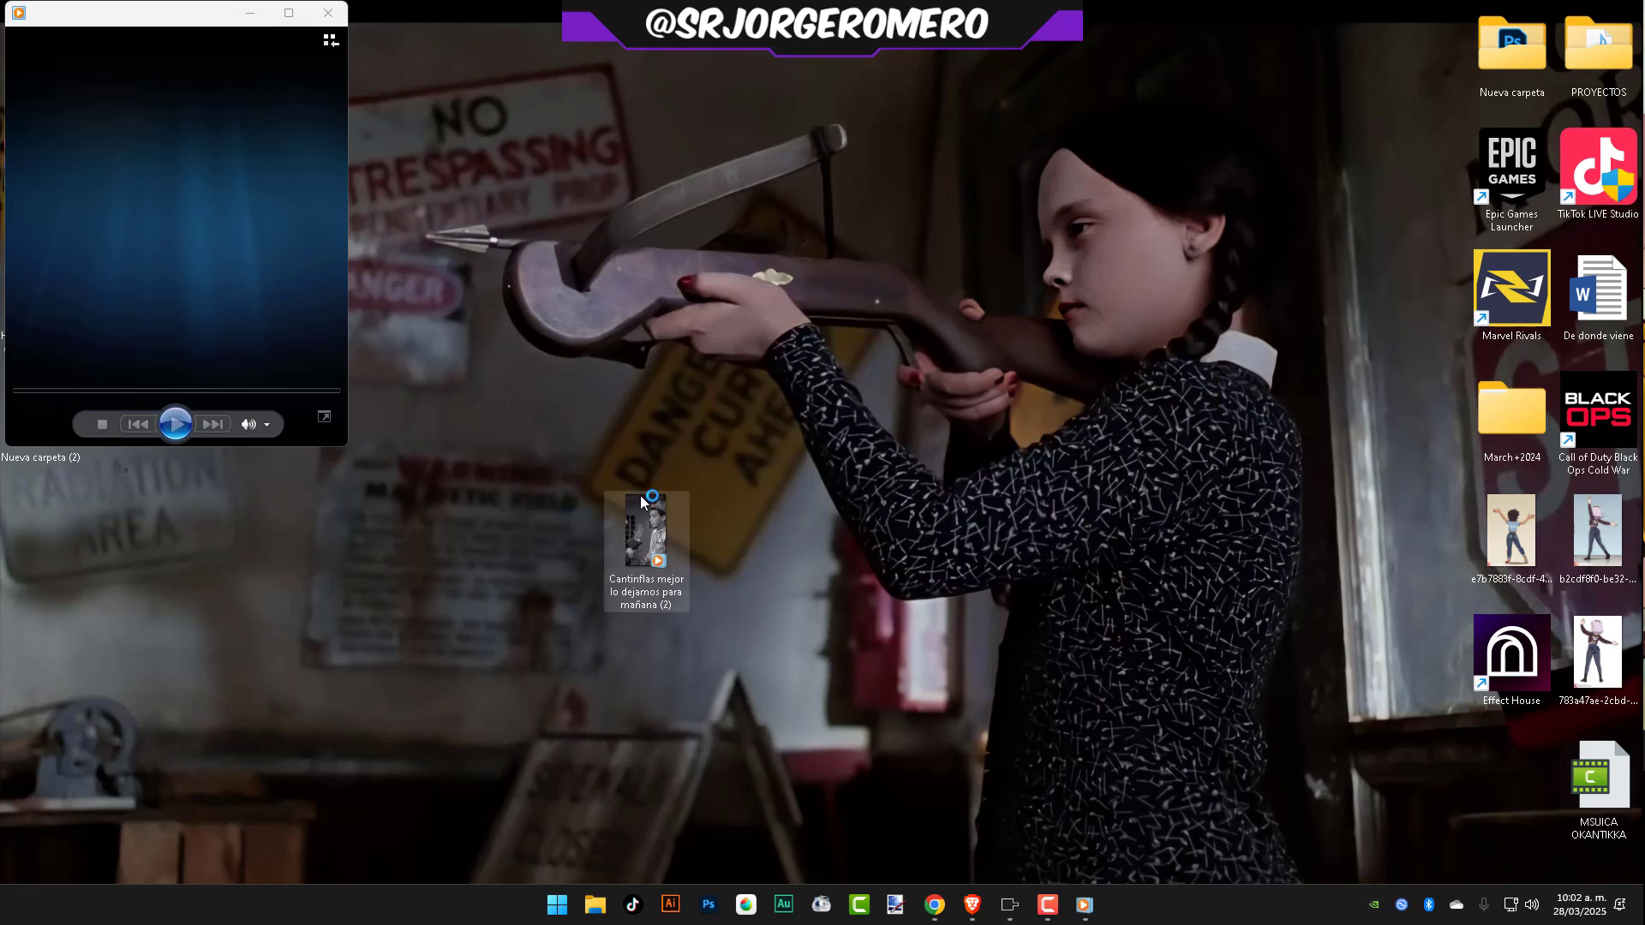
- Preview the black-and-white Cantinflas video, skipping ahead to about its midpoint, and close the media player
{"action": "left_click", "coordinate": [176, 305]}
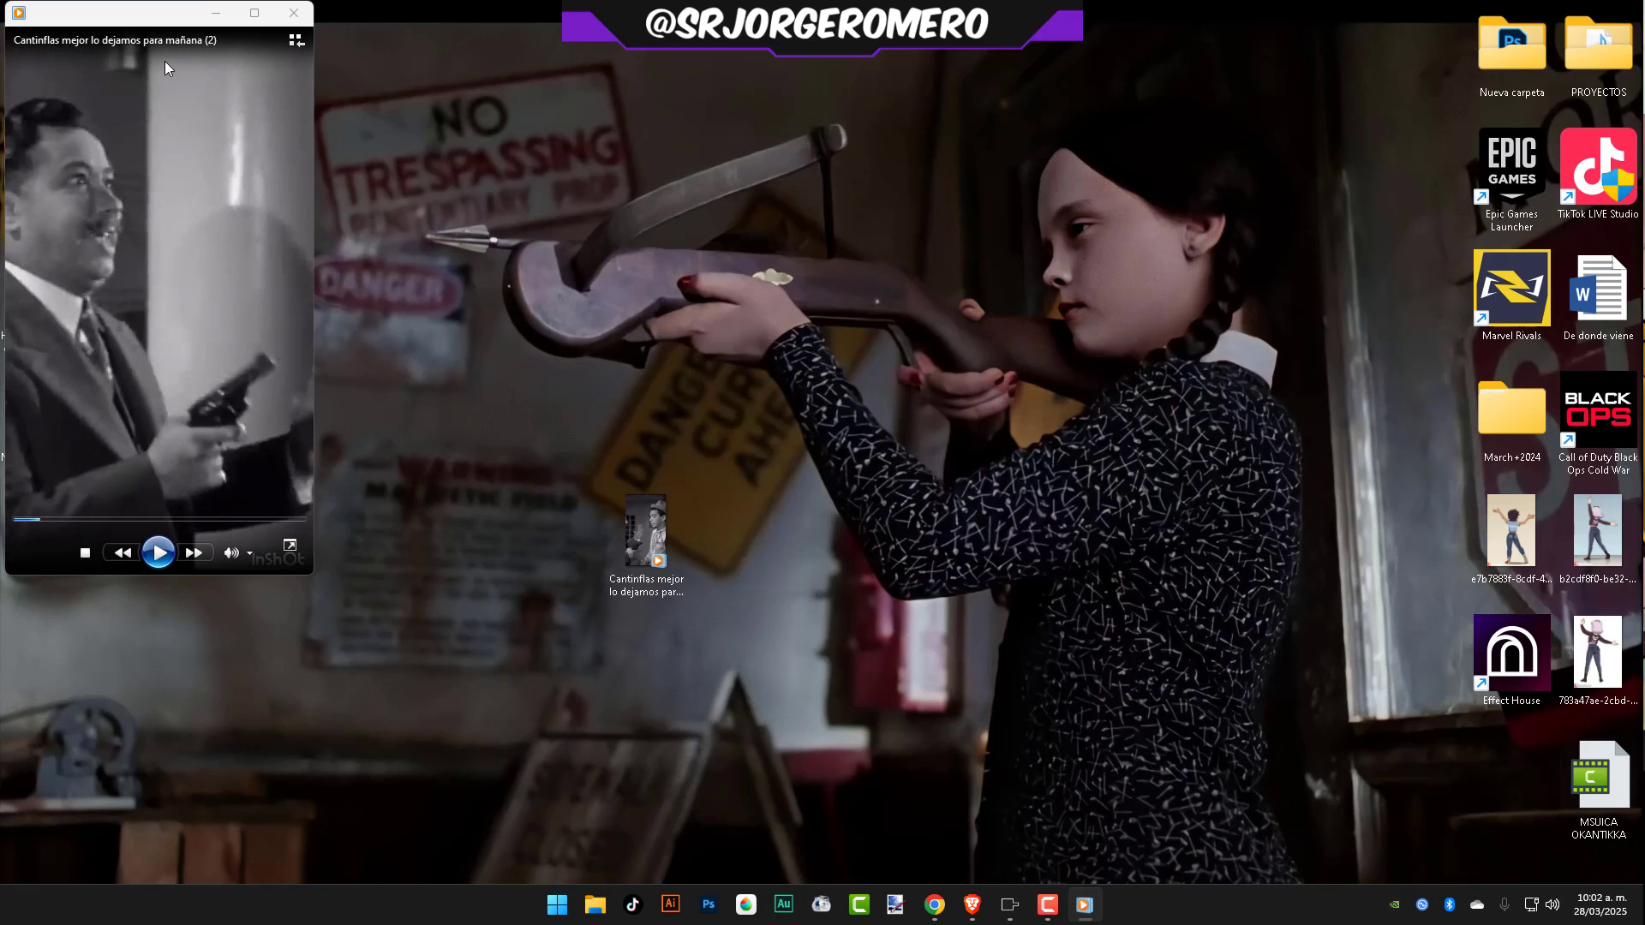
{"action": "left_click_drag", "start_coordinate": [175, 305], "coordinate": [747, 400]}
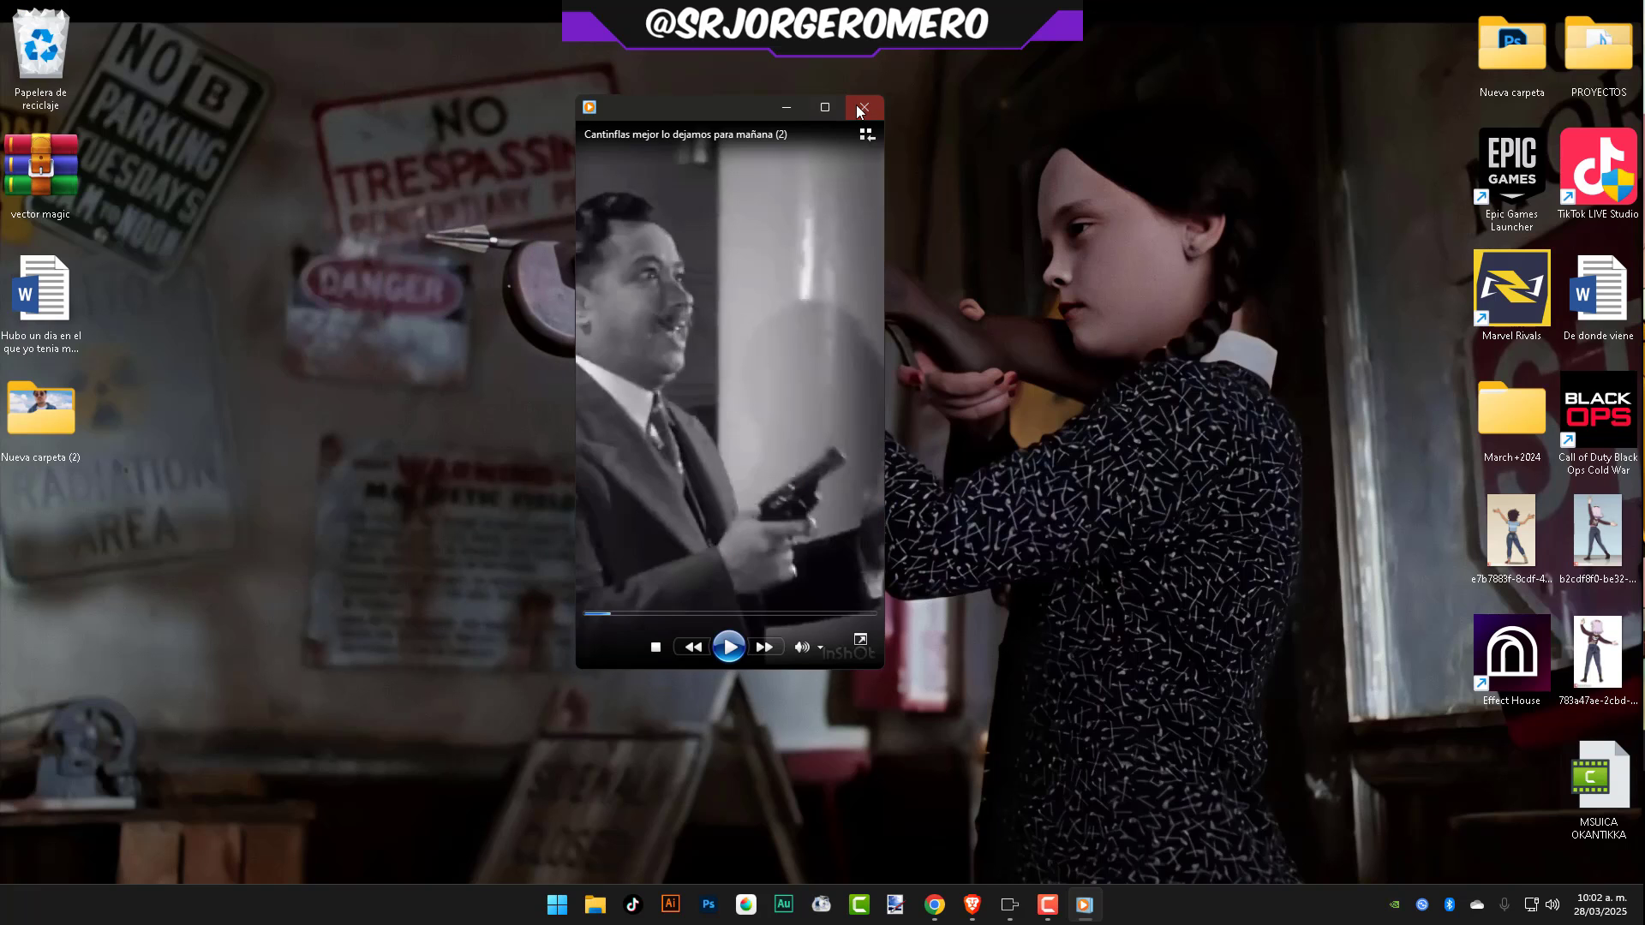
{"action": "left_click", "coordinate": [729, 647]}
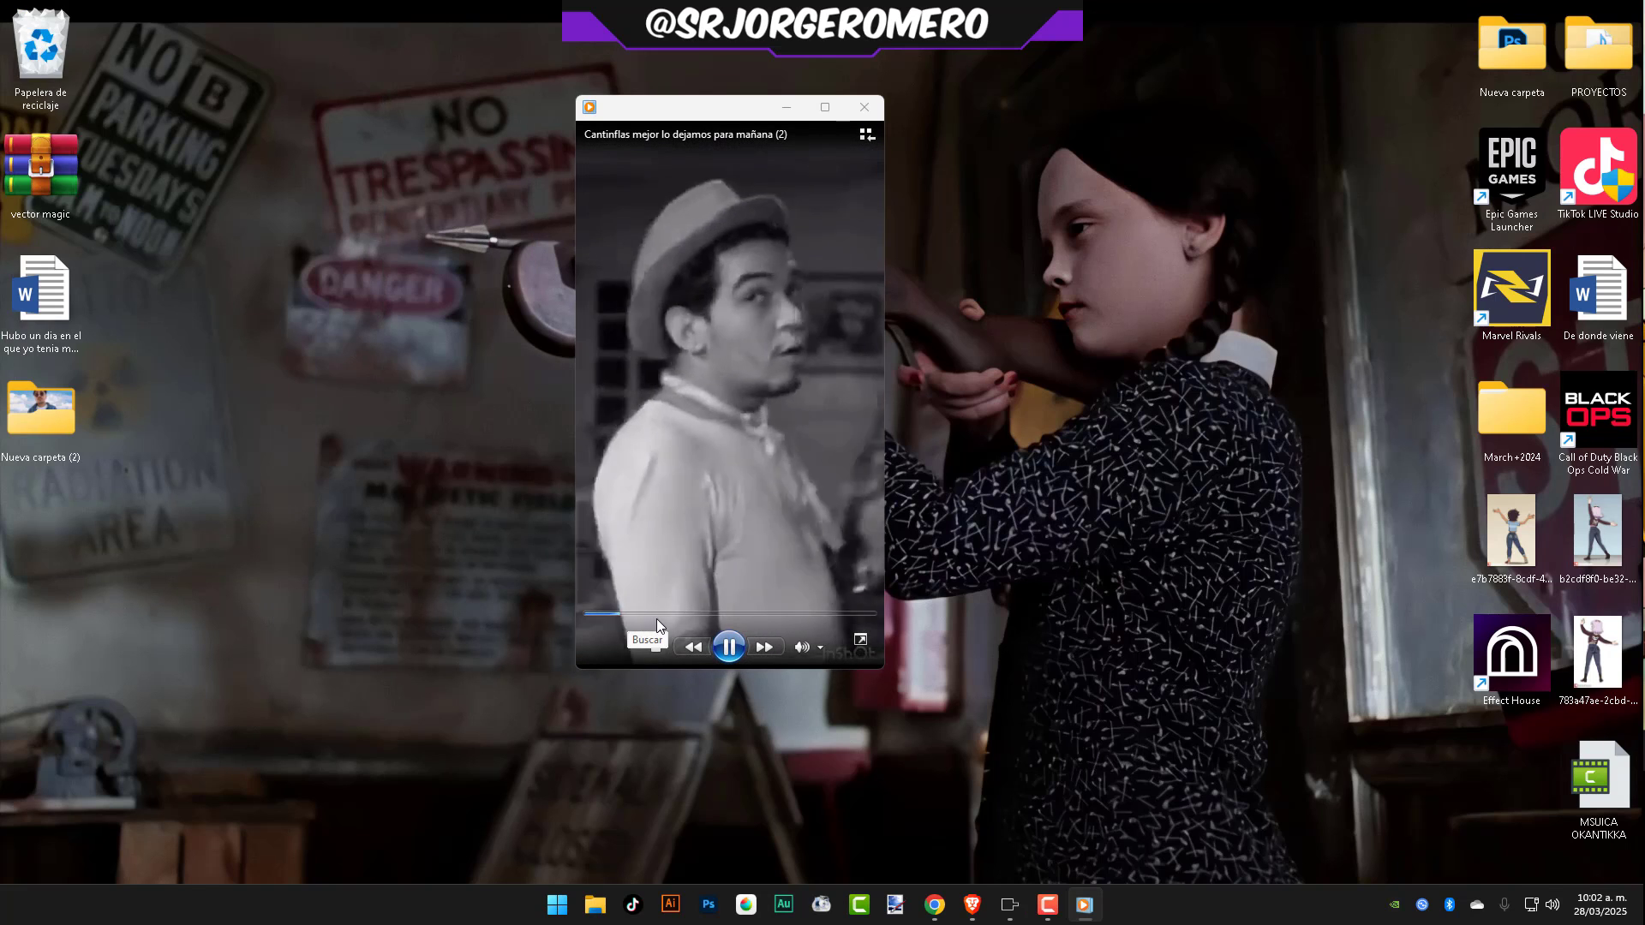
{"action": "left_click", "coordinate": [718, 613]}
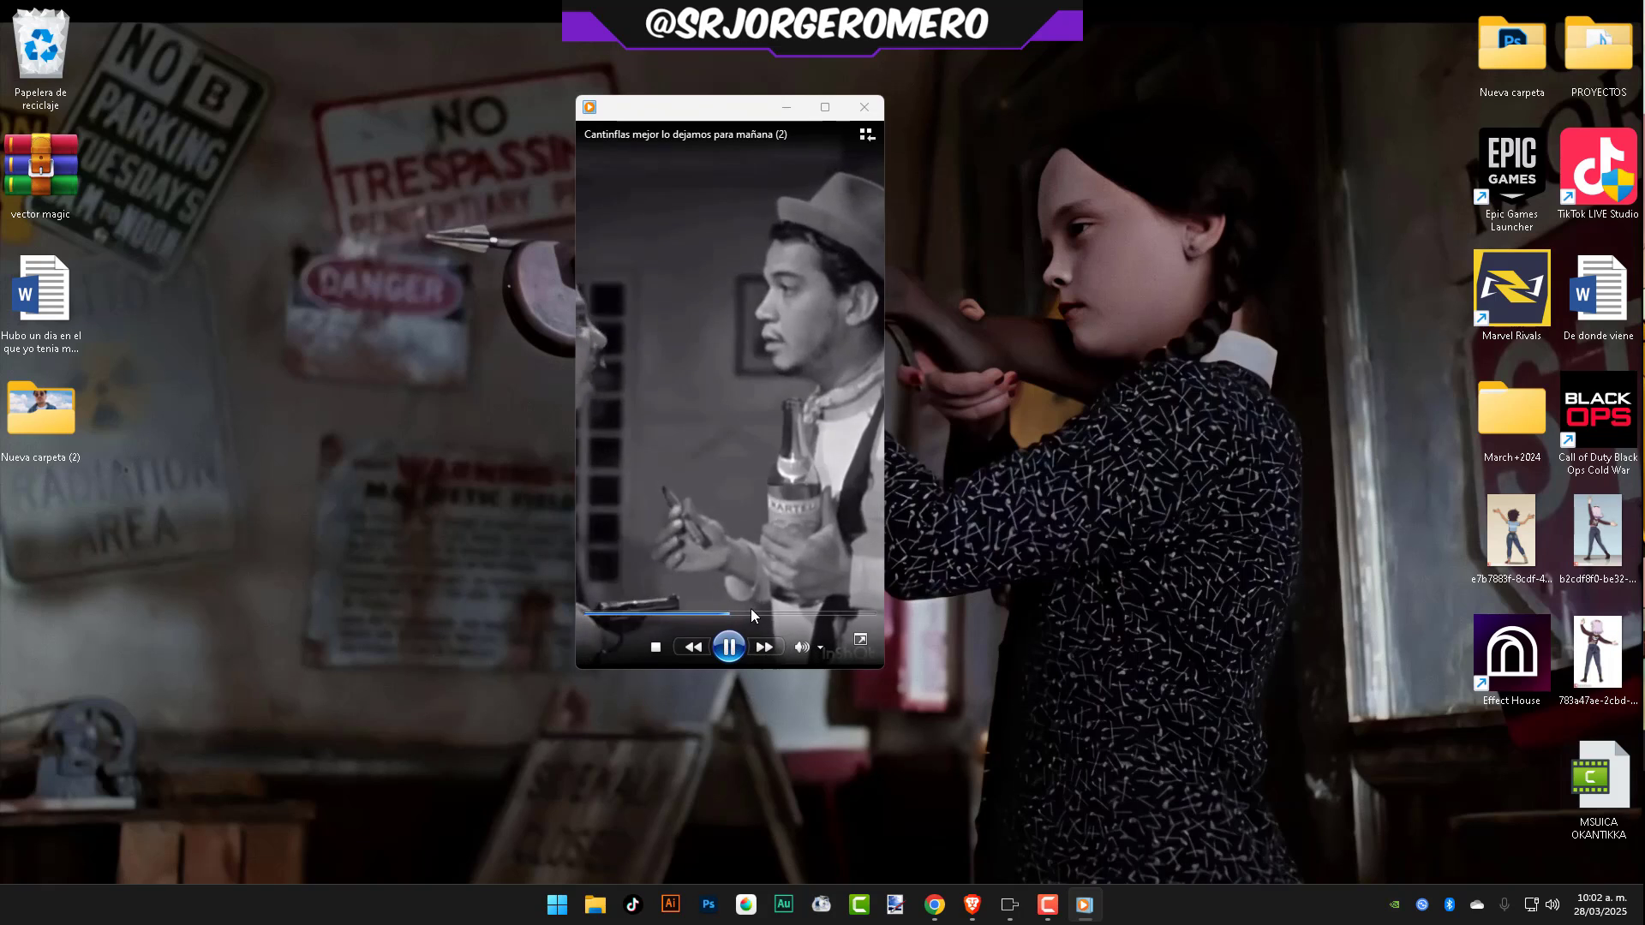
{"action": "left_click", "coordinate": [864, 107]}
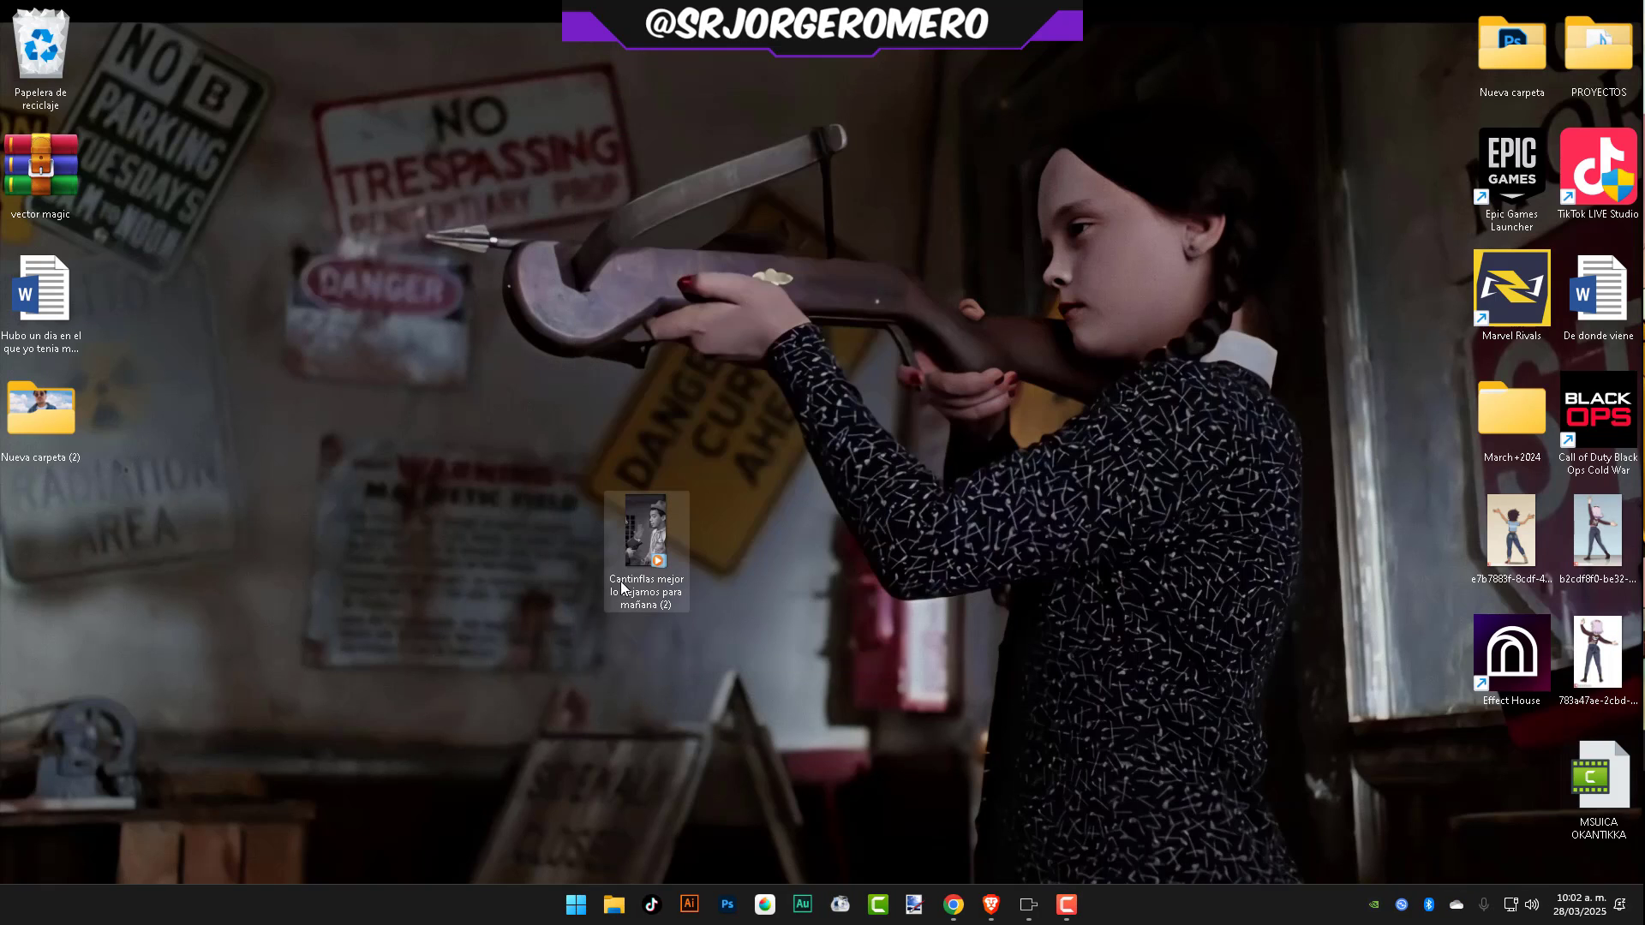
- Load the Cantinflas video from the desktop into FaceFusion as the target and look over its preview and output settings
{"action": "left_click_drag", "start_coordinate": [645, 559], "coordinate": [713, 372]}
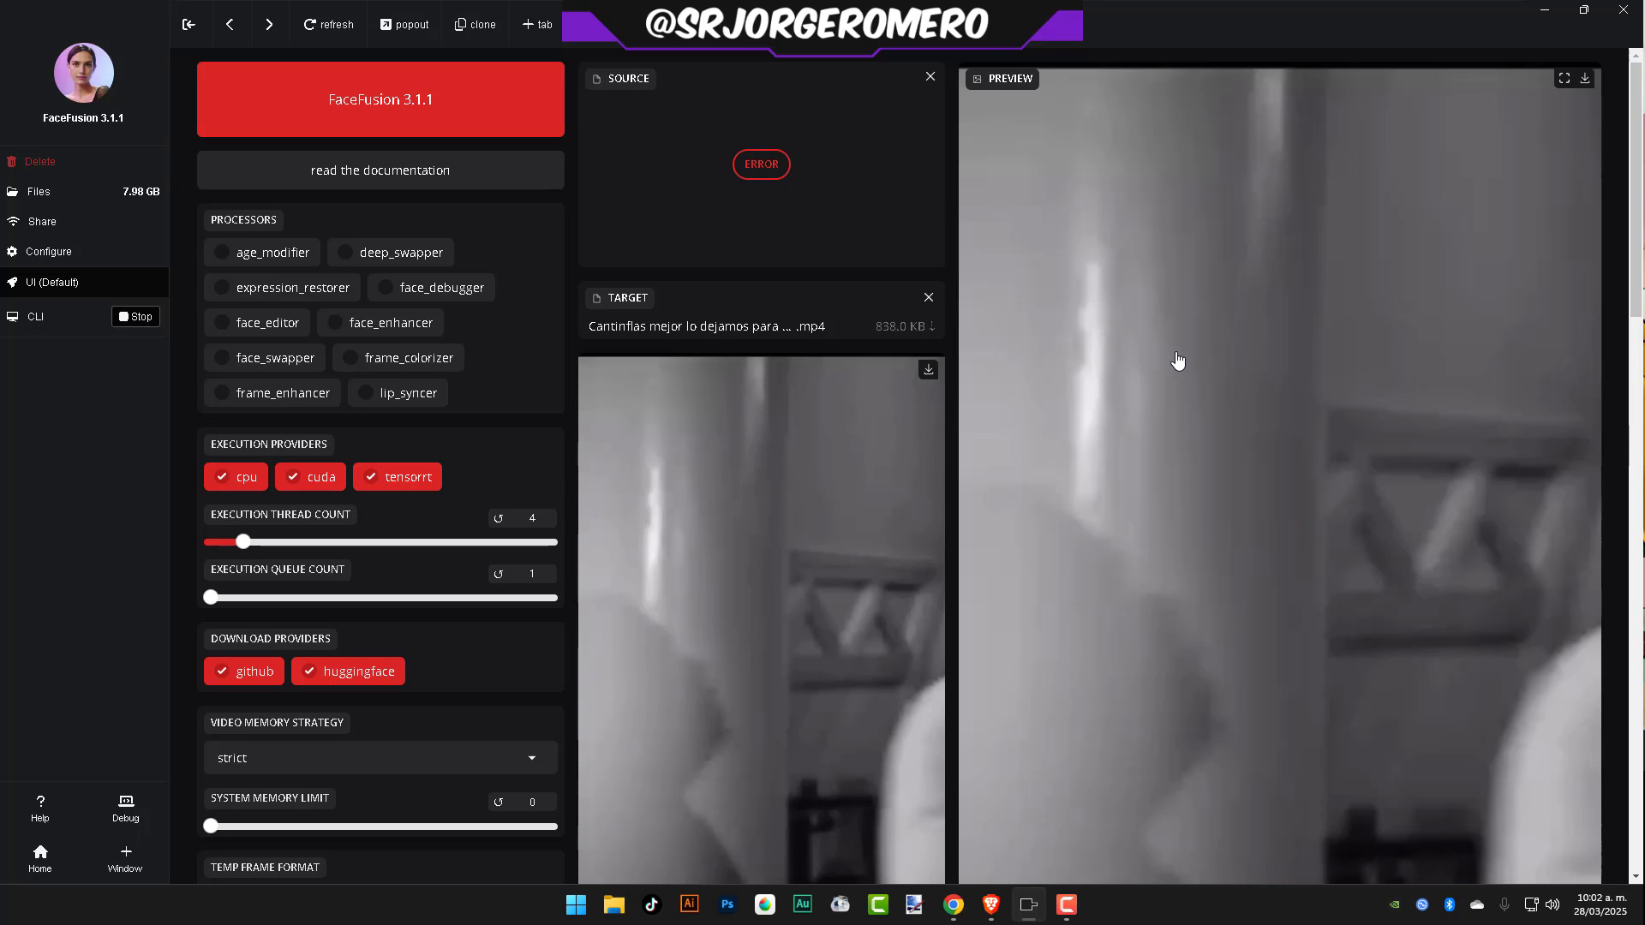
{"action": "scroll", "coordinate": [1181, 365], "scroll_direction": "down", "scroll_amount": 5}
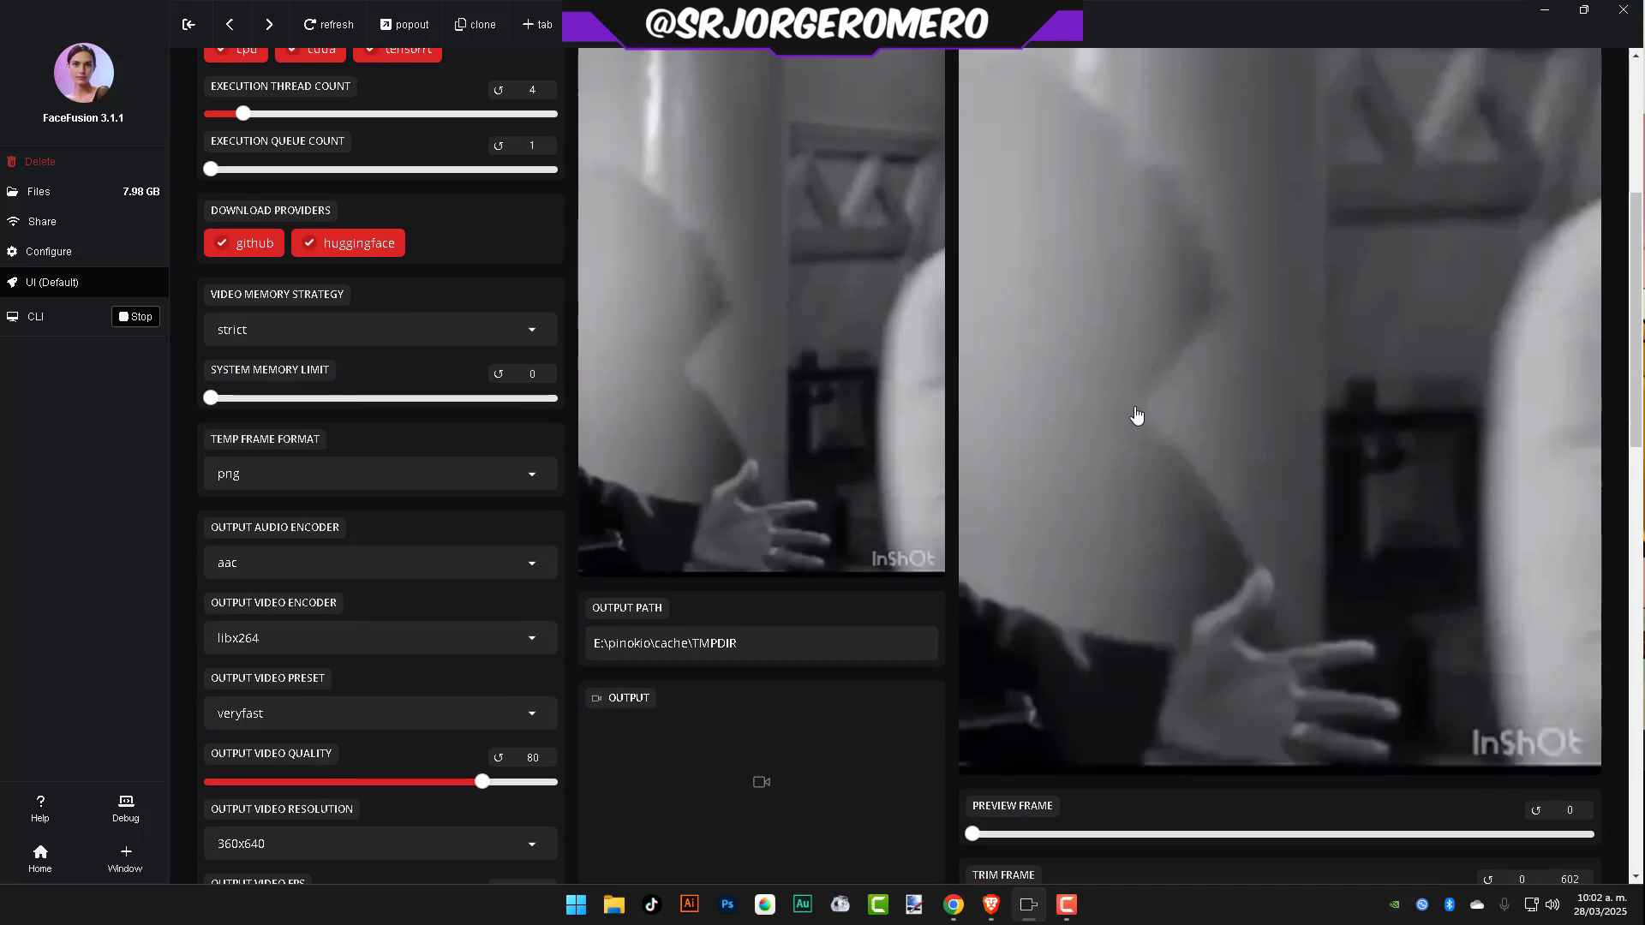
{"action": "scroll", "coordinate": [1136, 416], "scroll_direction": "up", "scroll_amount": 1}
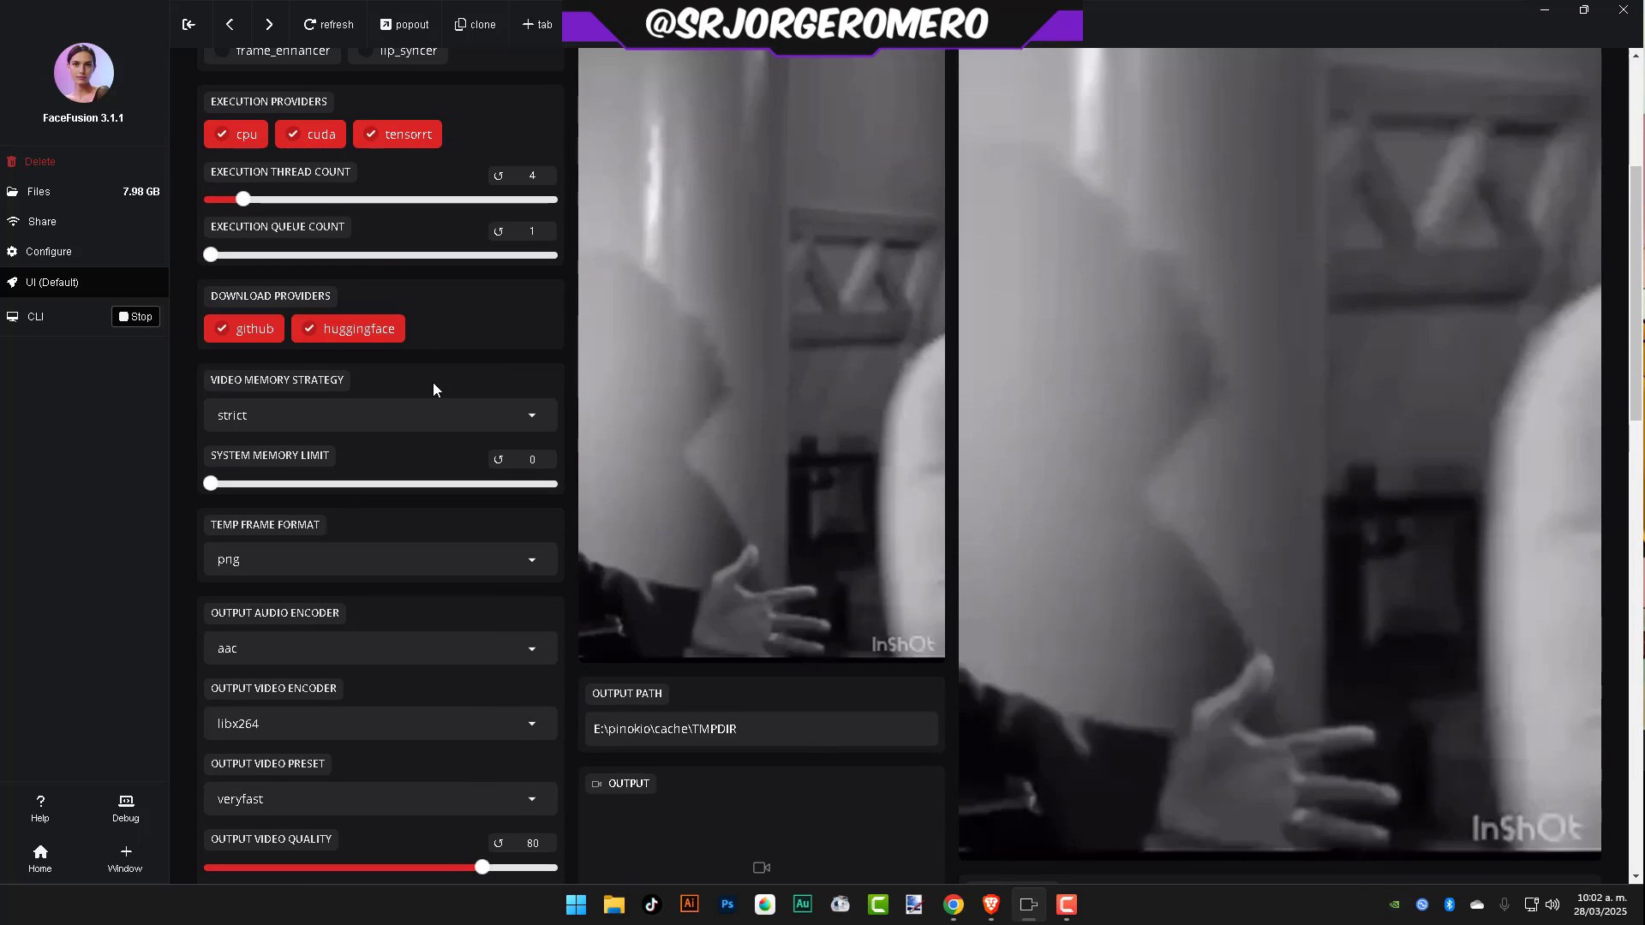
- Enable the frame_colorizer processor and examine the colorized first frame of the Cantinflas video in the preview
{"action": "scroll", "coordinate": [433, 389], "scroll_direction": "up", "scroll_amount": 4}
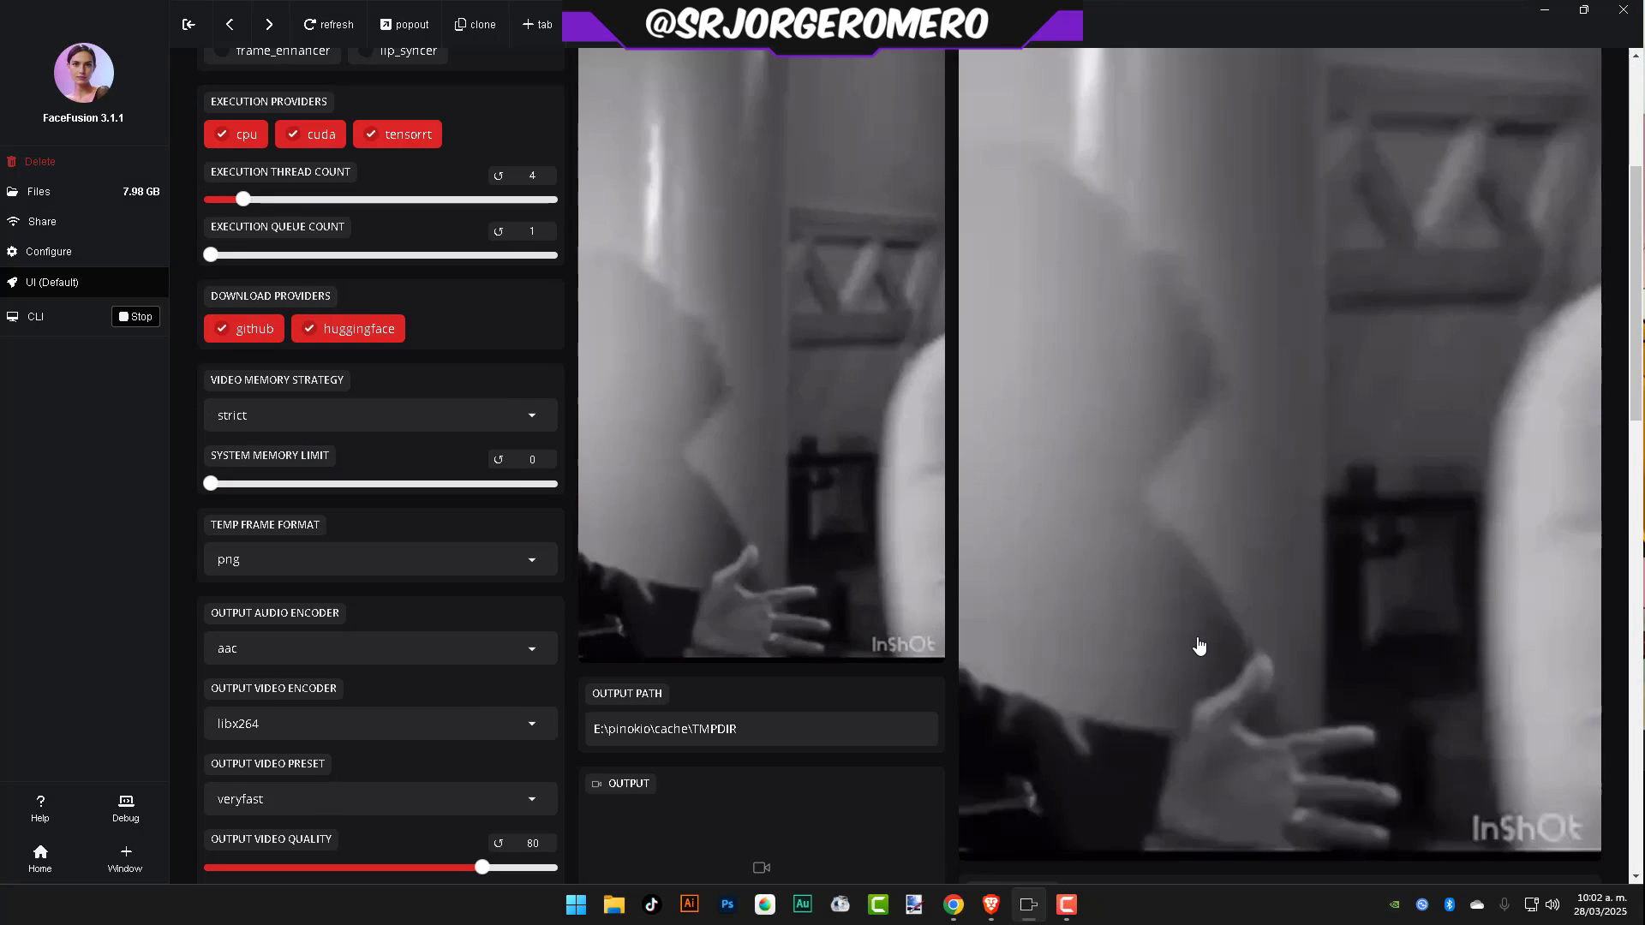
{"action": "scroll", "coordinate": [1199, 643], "scroll_direction": "down", "scroll_amount": 2}
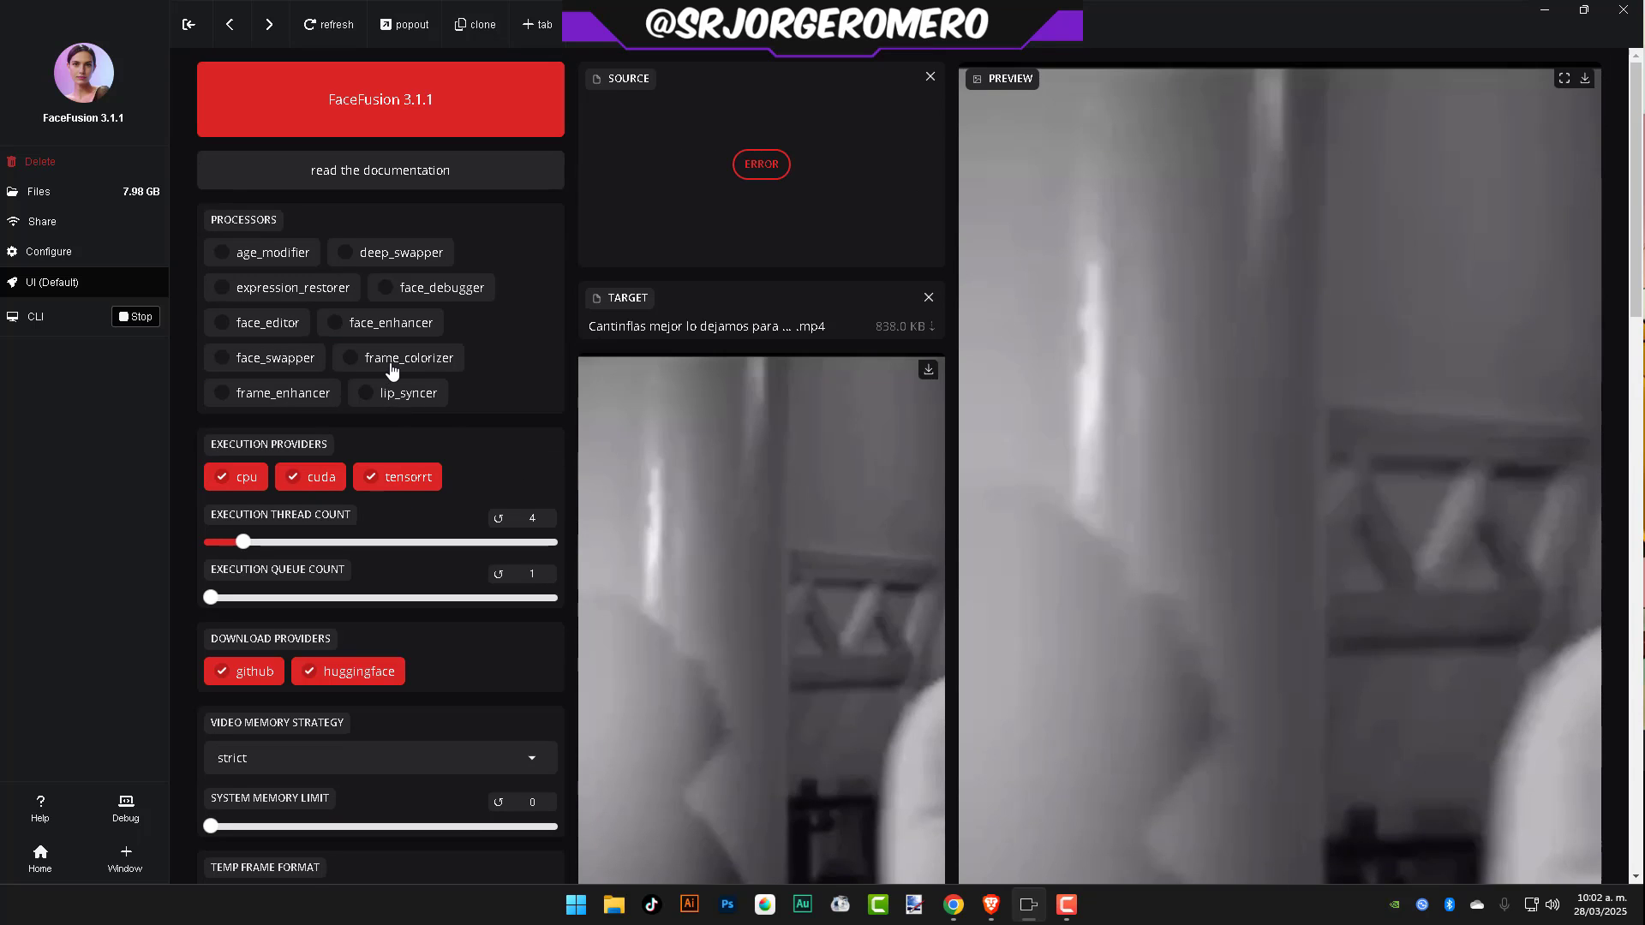
{"action": "left_click", "coordinate": [391, 368]}
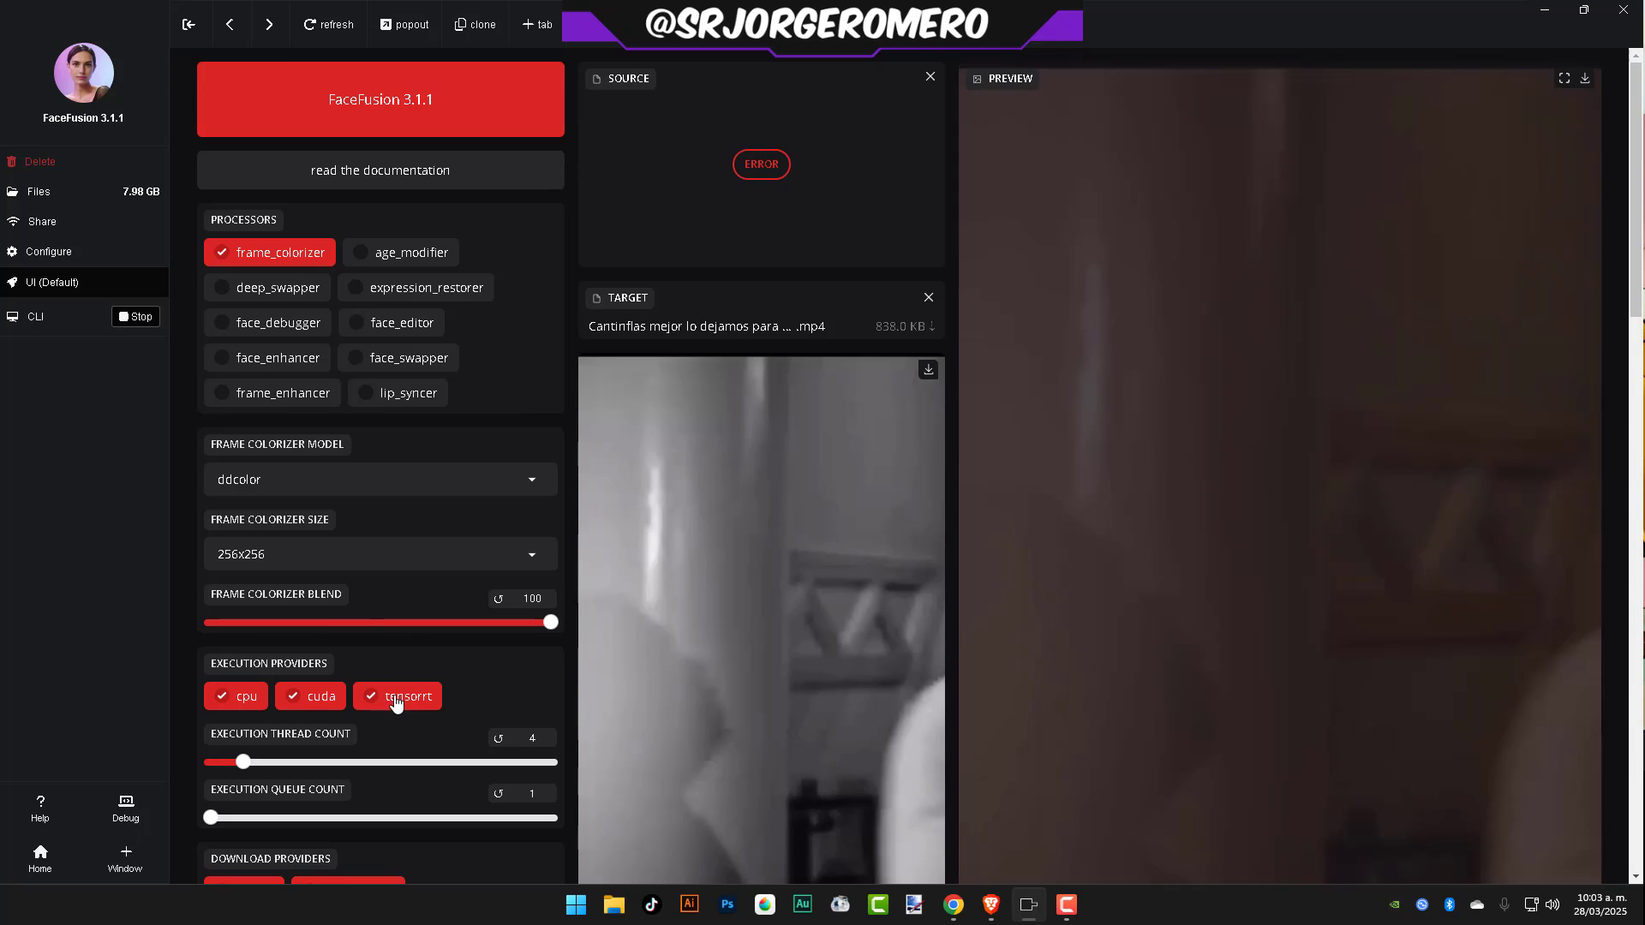
{"action": "scroll", "coordinate": [973, 553], "scroll_direction": "down", "scroll_amount": 6}
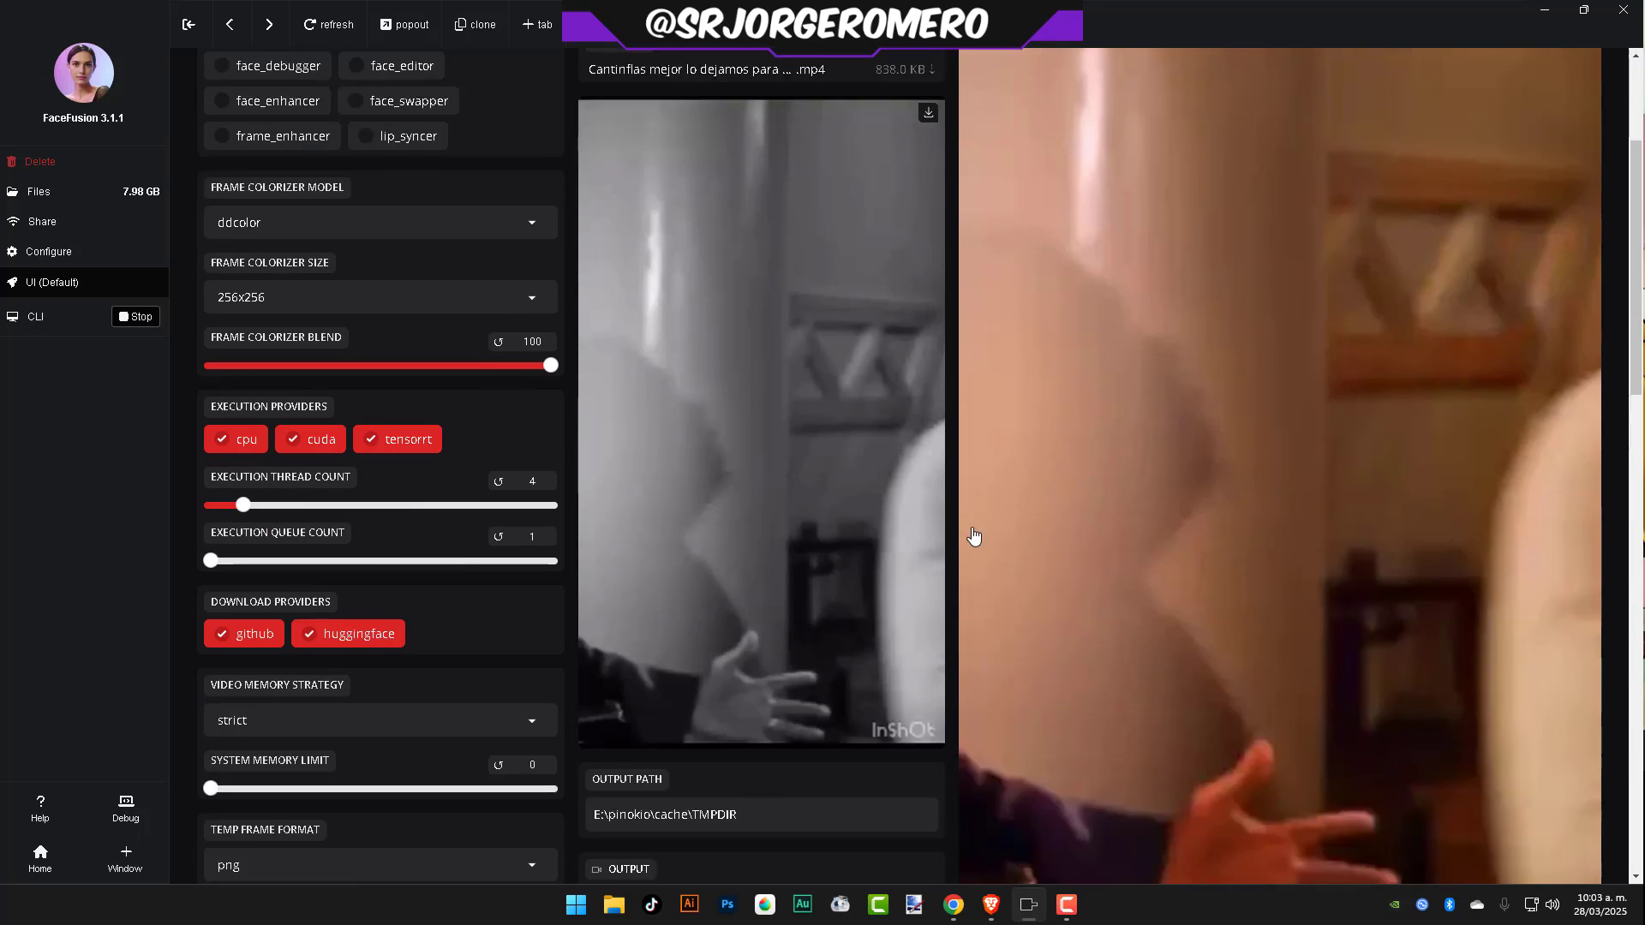
{"action": "scroll", "coordinate": [1169, 497], "scroll_direction": "up", "scroll_amount": 1}
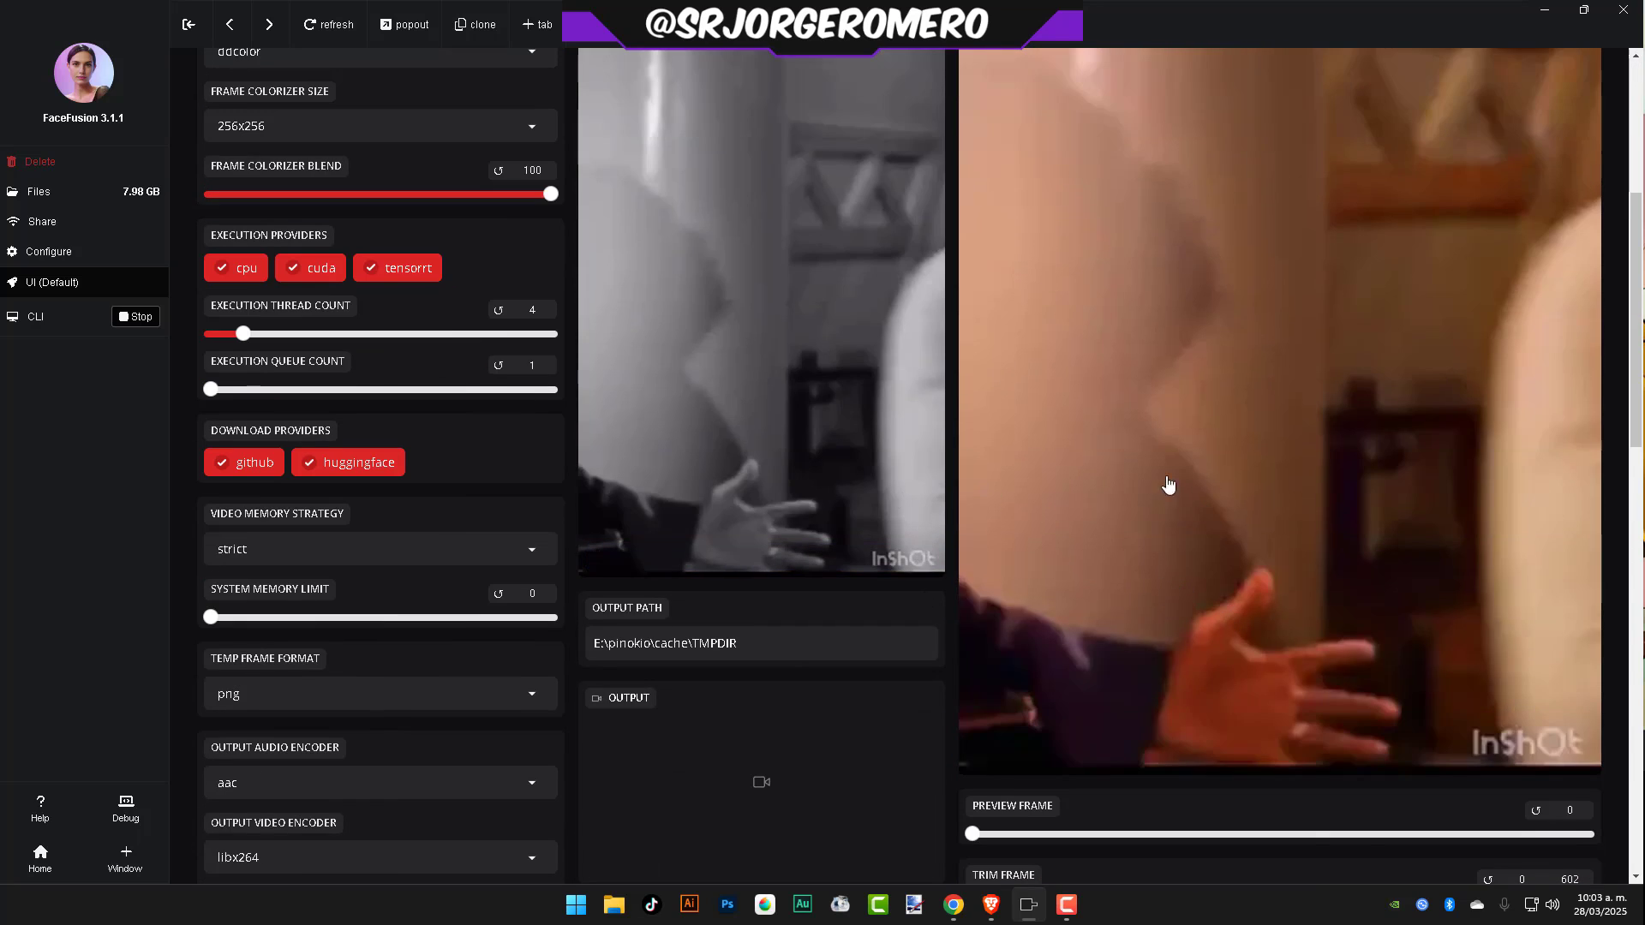
{"action": "scroll", "coordinate": [1095, 481], "scroll_direction": "up", "scroll_amount": 1}
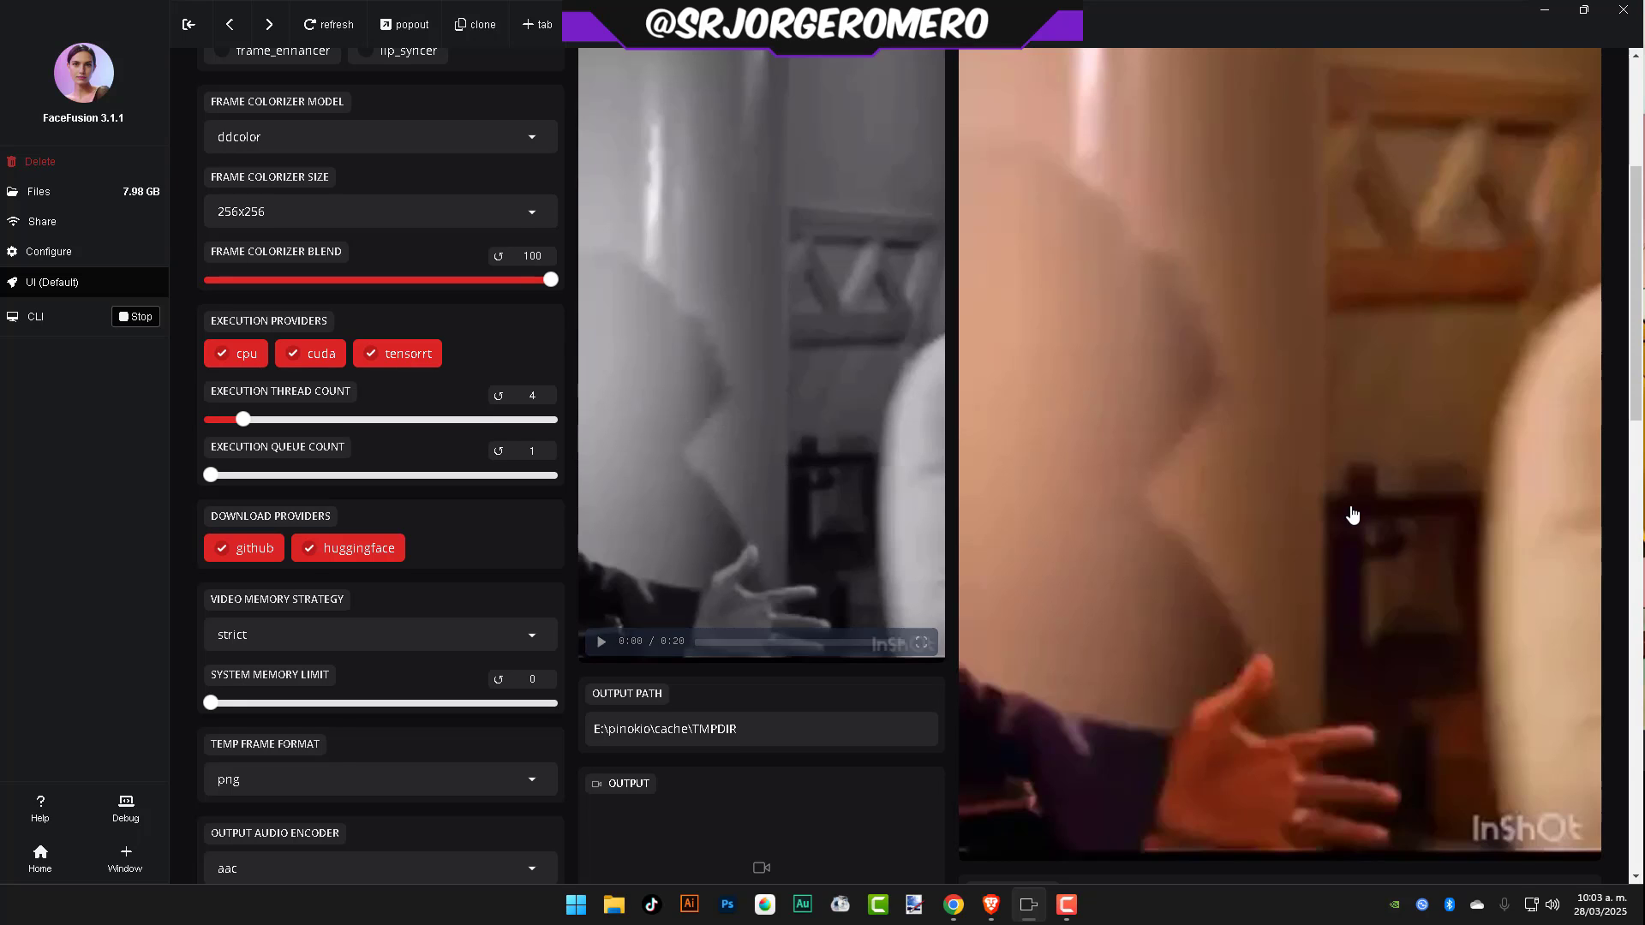
{"action": "scroll", "coordinate": [1275, 386], "scroll_direction": "down", "scroll_amount": 1}
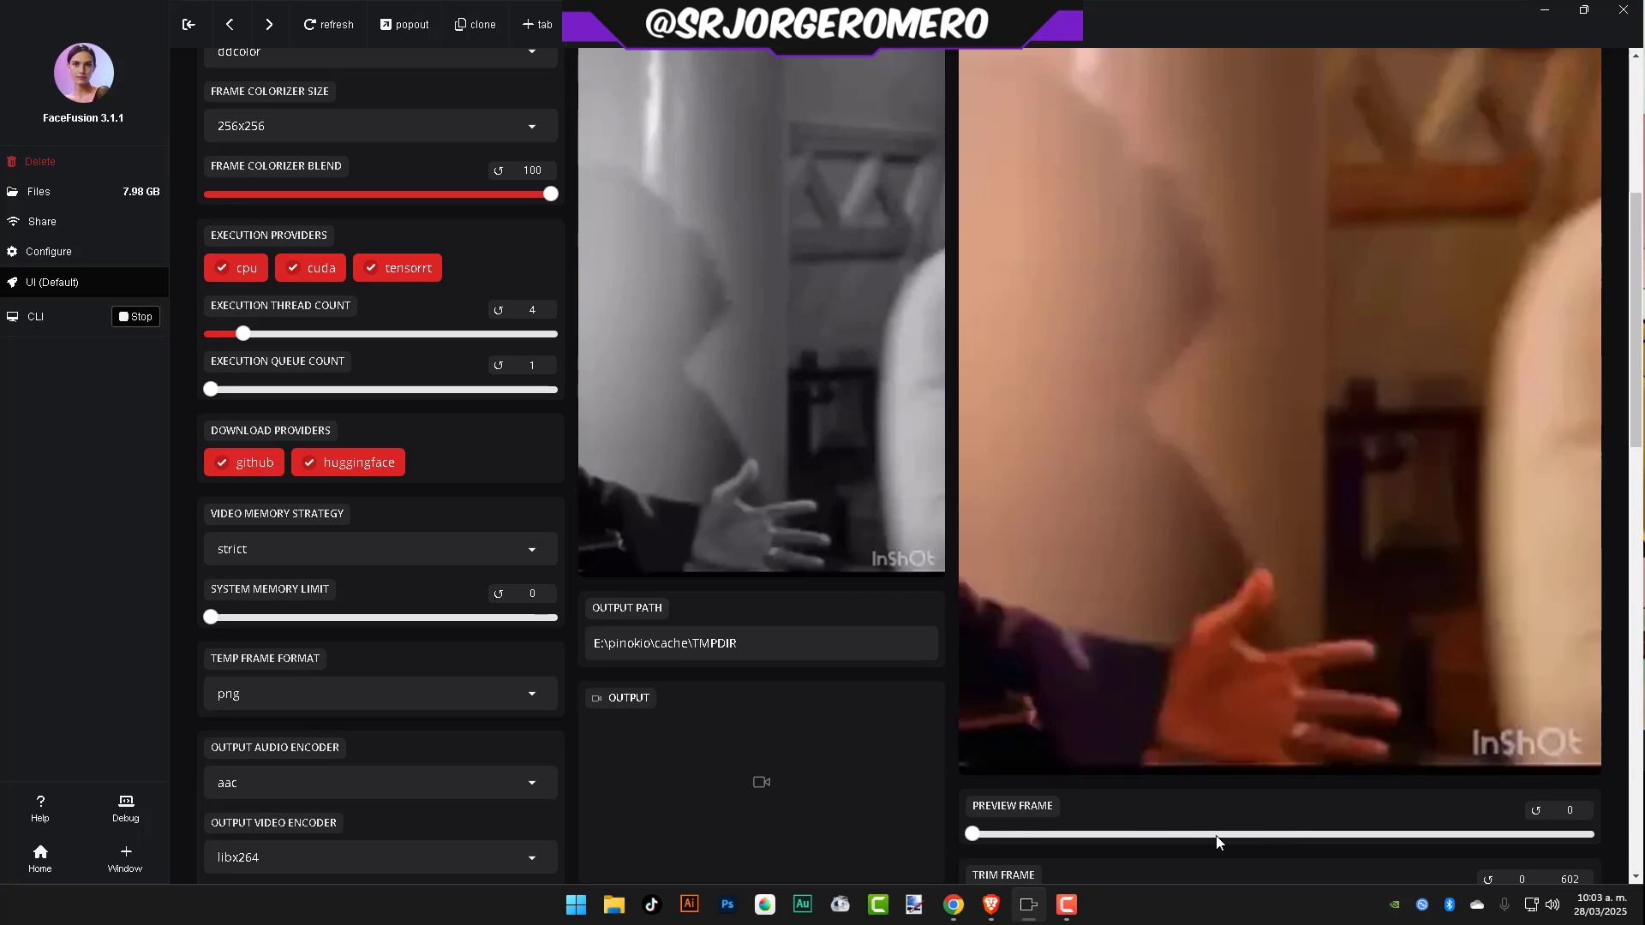
- Move the preview to frame 485 and examine the colorized image
{"action": "left_click_drag", "start_coordinate": [974, 835], "coordinate": [1467, 840]}
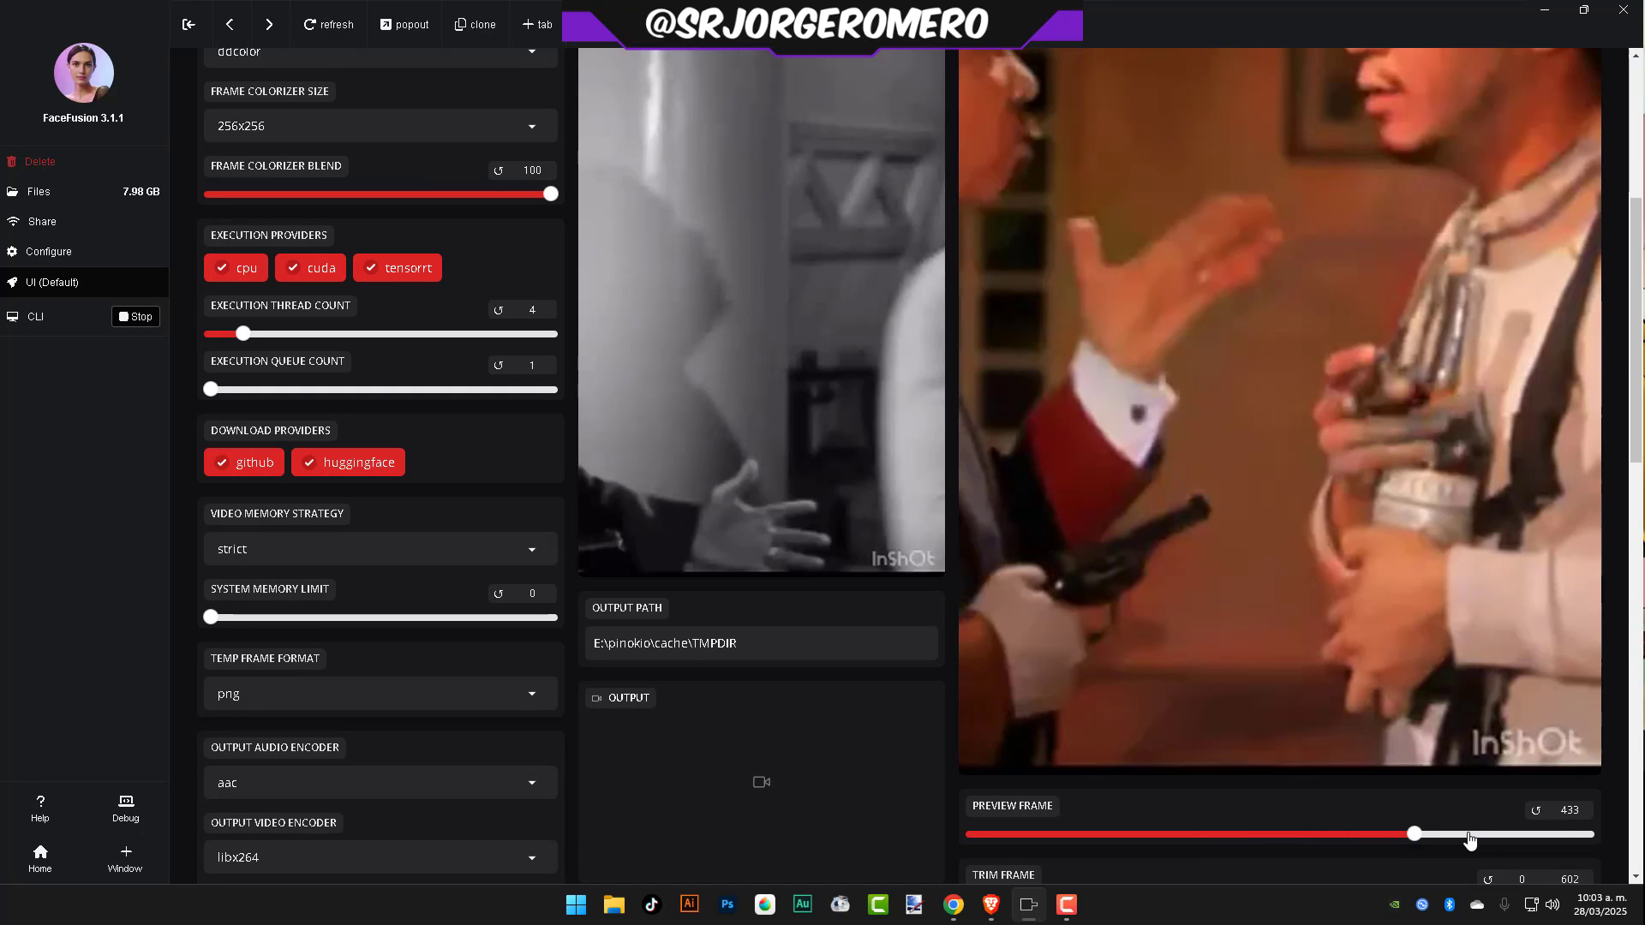
{"action": "scroll", "coordinate": [360, 437], "scroll_direction": "up", "scroll_amount": 5}
{"action": "scroll", "coordinate": [360, 437], "scroll_direction": "down", "scroll_amount": 3}
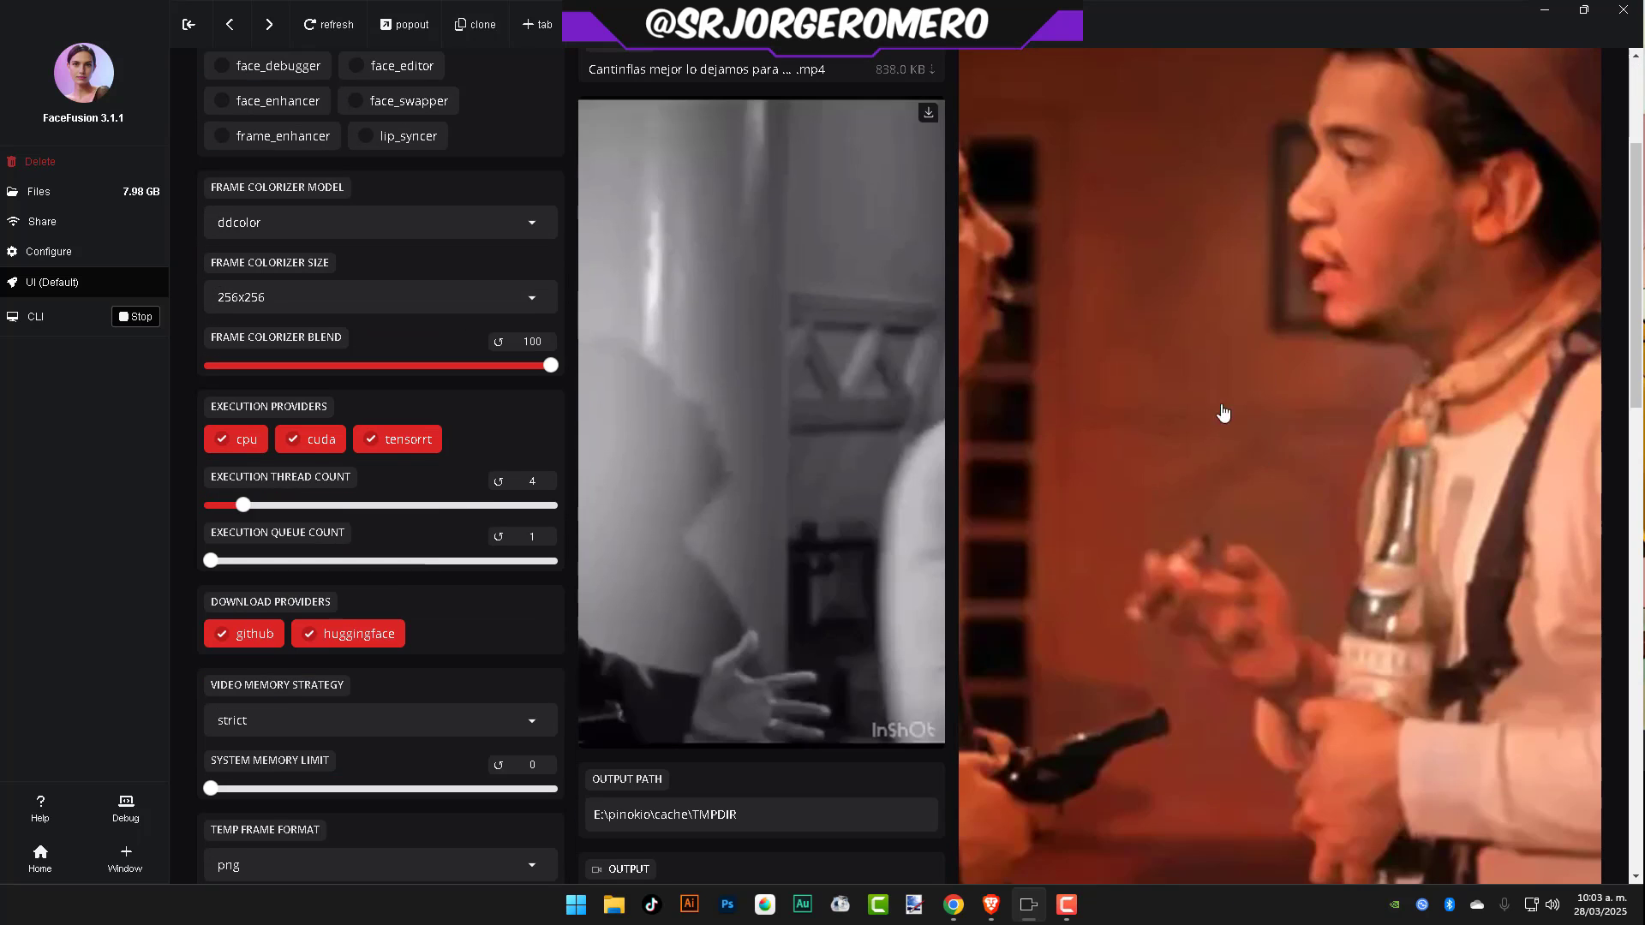
{"action": "scroll", "coordinate": [329, 568], "scroll_direction": "down", "scroll_amount": 1}
{"action": "scroll", "coordinate": [329, 568], "scroll_direction": "down", "scroll_amount": 1}
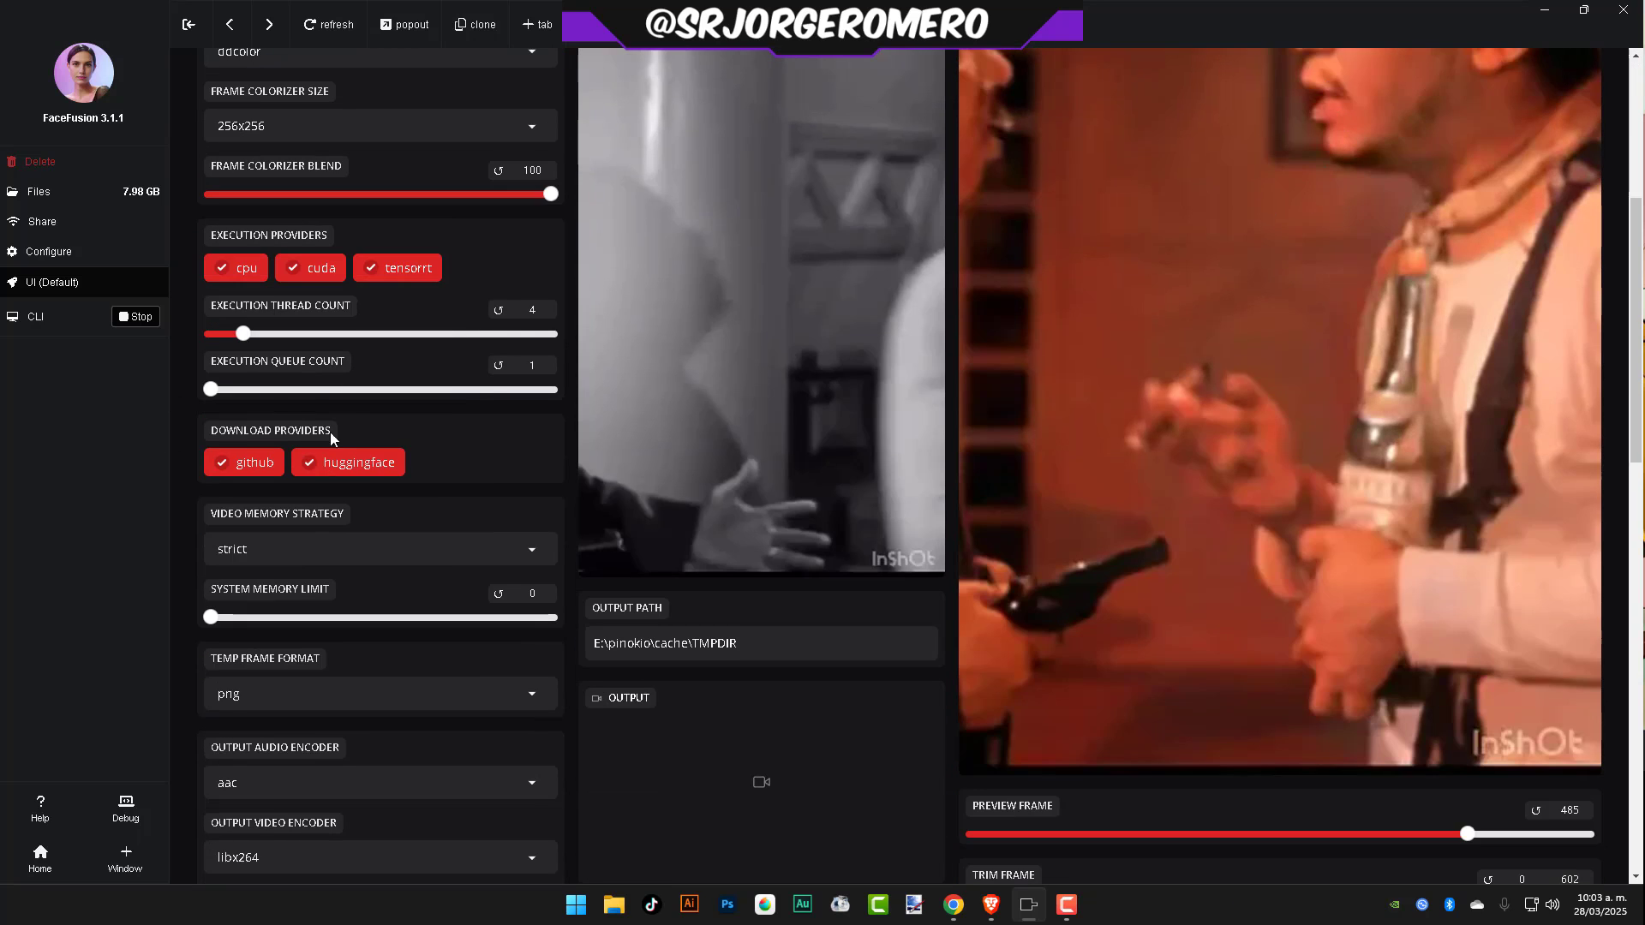
- Look over the frame colorizer settings and its list of available models
{"action": "scroll", "coordinate": [330, 505], "scroll_direction": "down", "scroll_amount": 4}
{"action": "scroll", "coordinate": [320, 543], "scroll_direction": "up", "scroll_amount": 8}
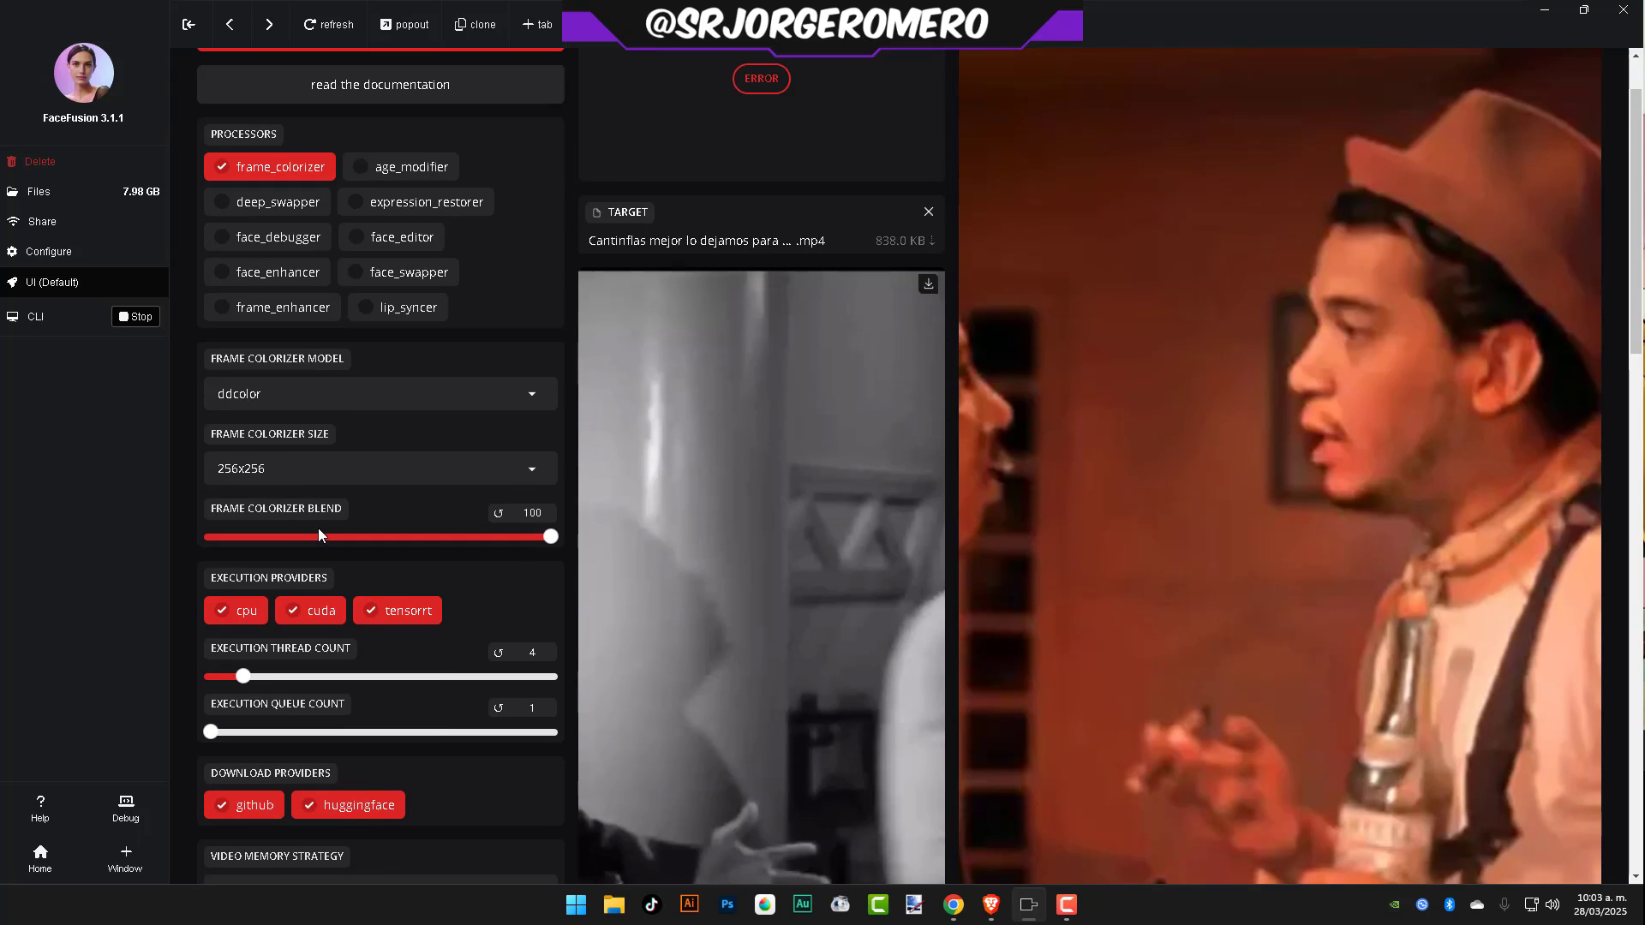
{"action": "left_click", "coordinate": [277, 390]}
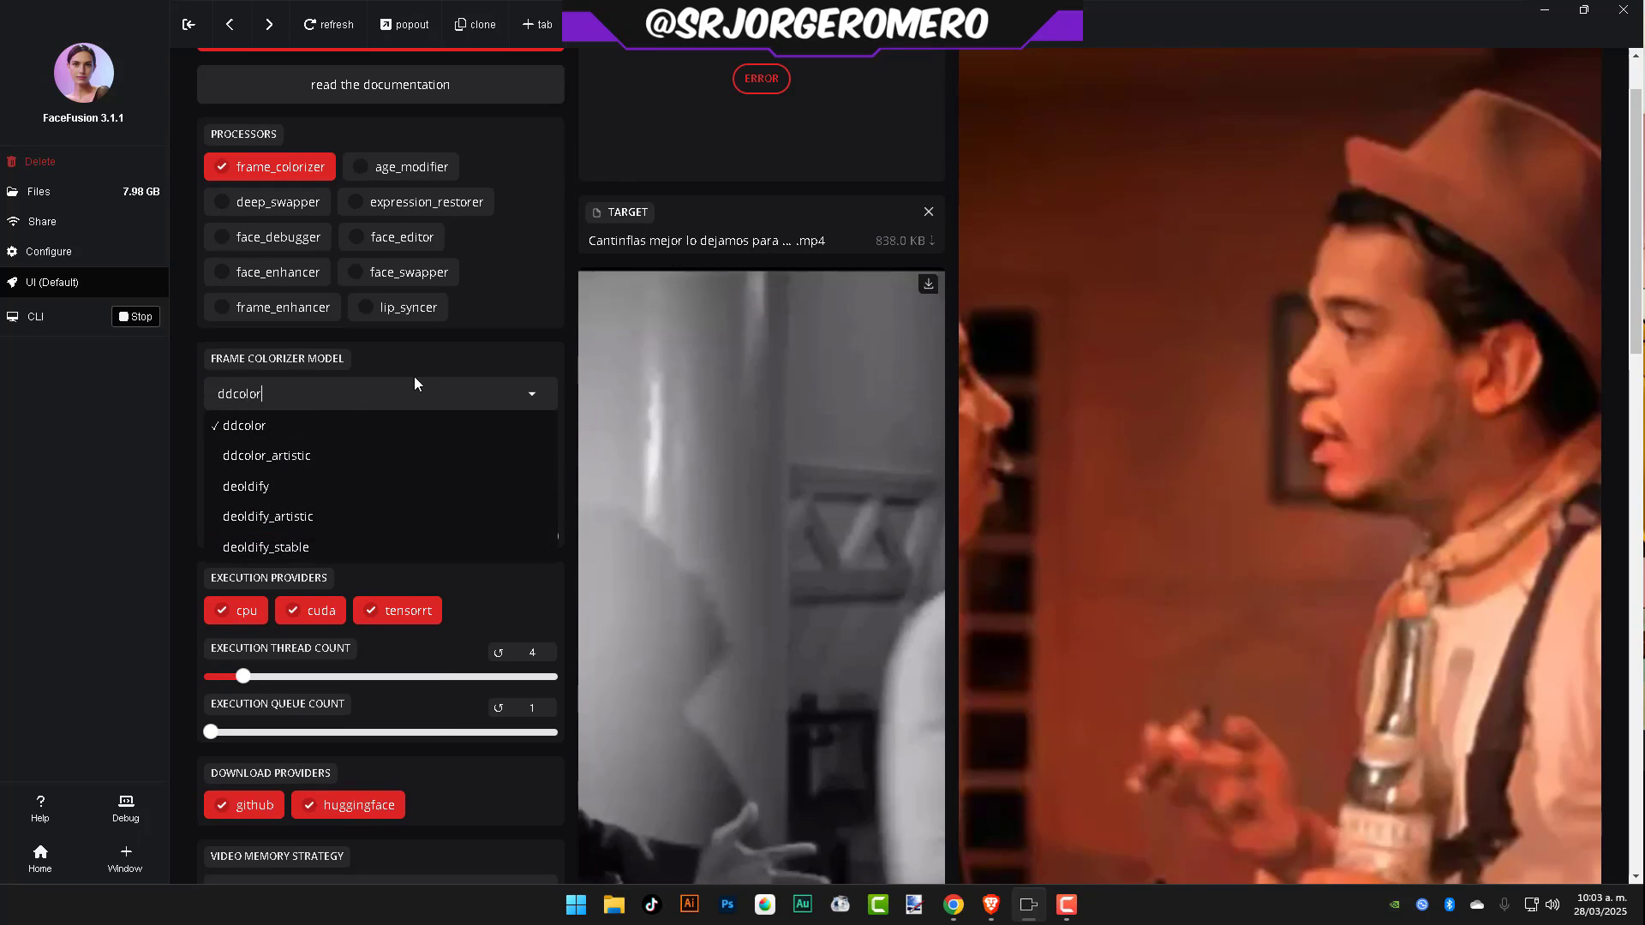
{"action": "left_click", "coordinate": [387, 368]}
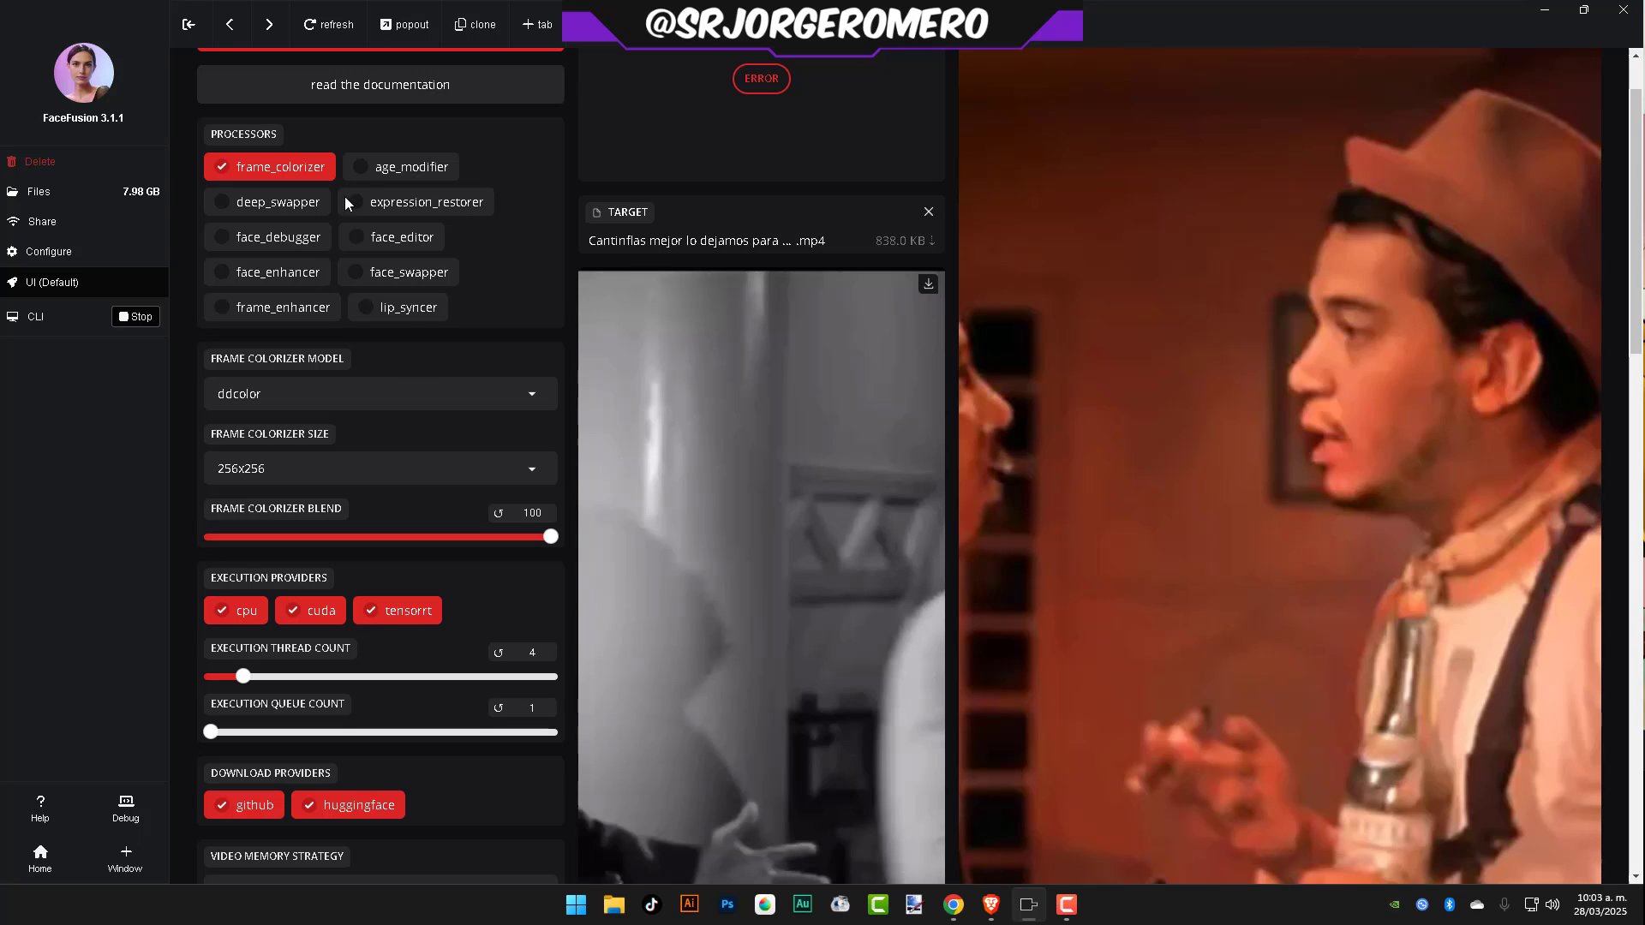
- Enable the frame_enhancer processor alongside the colorizer and check the result on a slightly earlier preview frame
{"action": "left_click", "coordinate": [268, 310]}
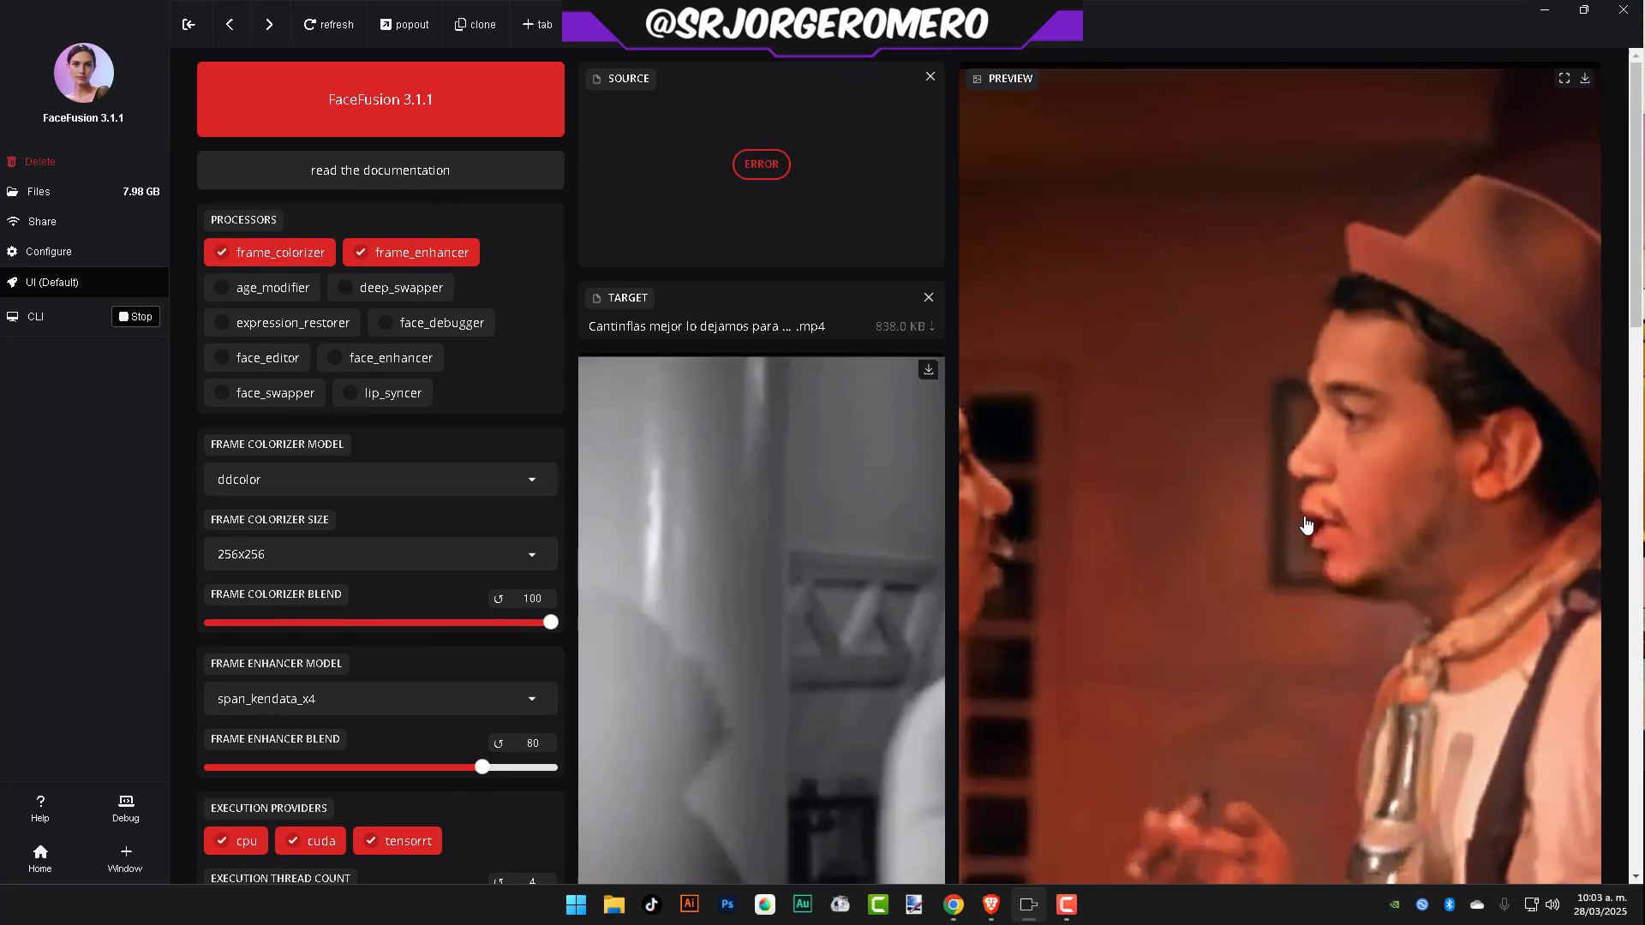
{"action": "scroll", "coordinate": [1309, 520], "scroll_direction": "down", "scroll_amount": 1}
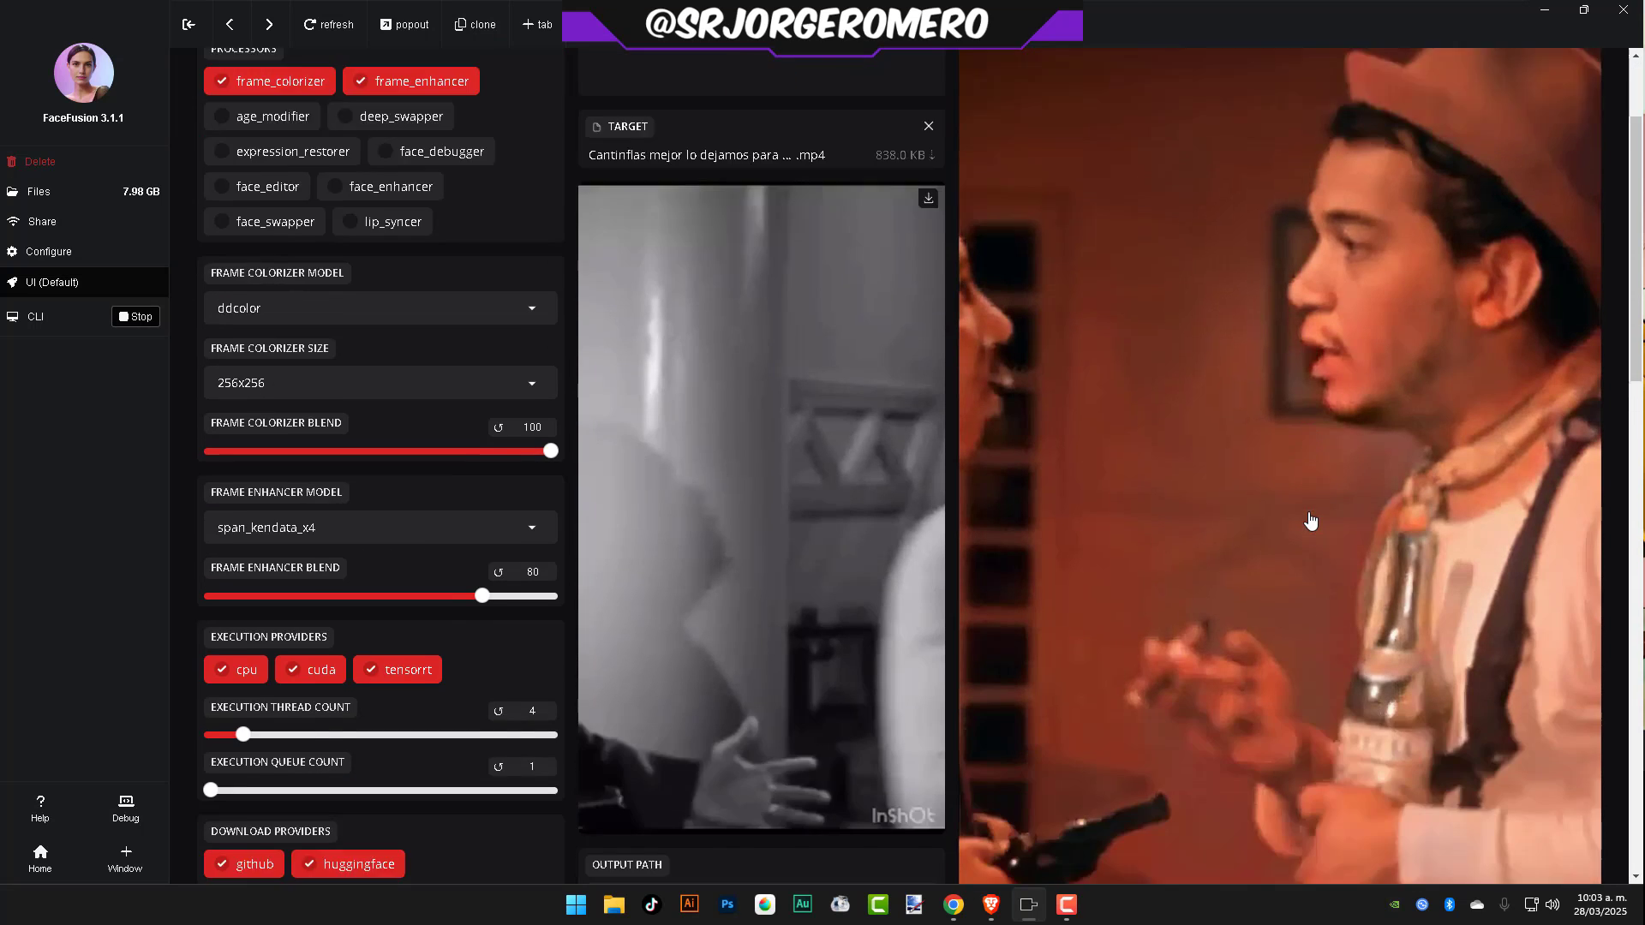
{"action": "scroll", "coordinate": [1309, 520], "scroll_direction": "down", "scroll_amount": 3}
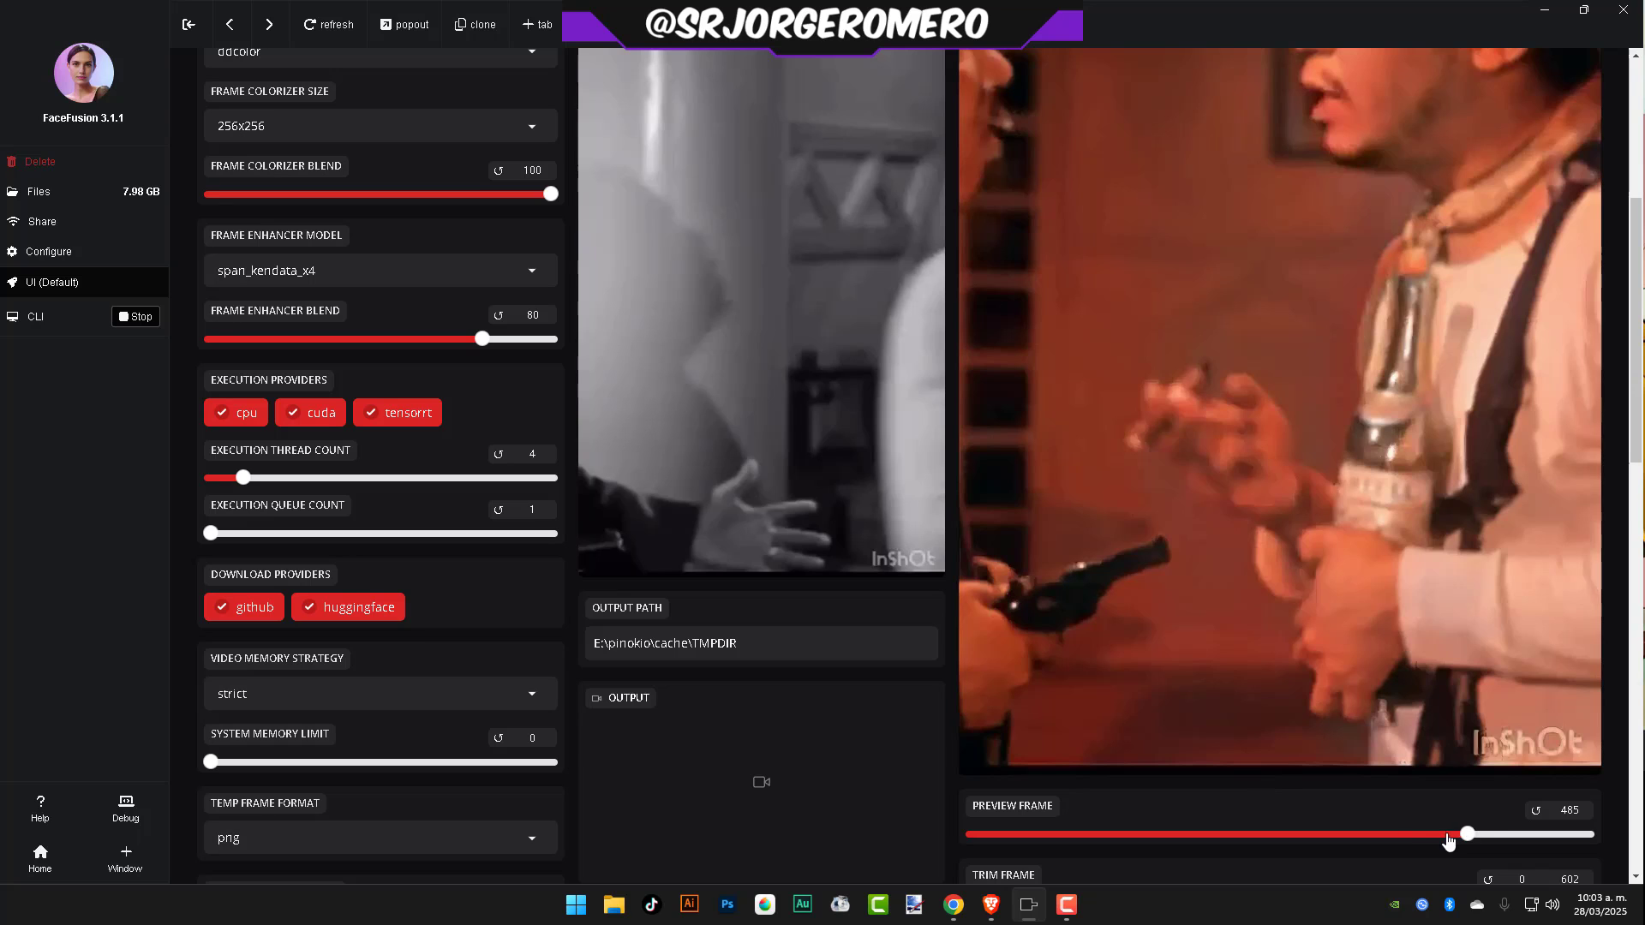
{"action": "left_click", "coordinate": [1419, 835]}
{"action": "scroll", "coordinate": [1380, 649], "scroll_direction": "up", "scroll_amount": 4}
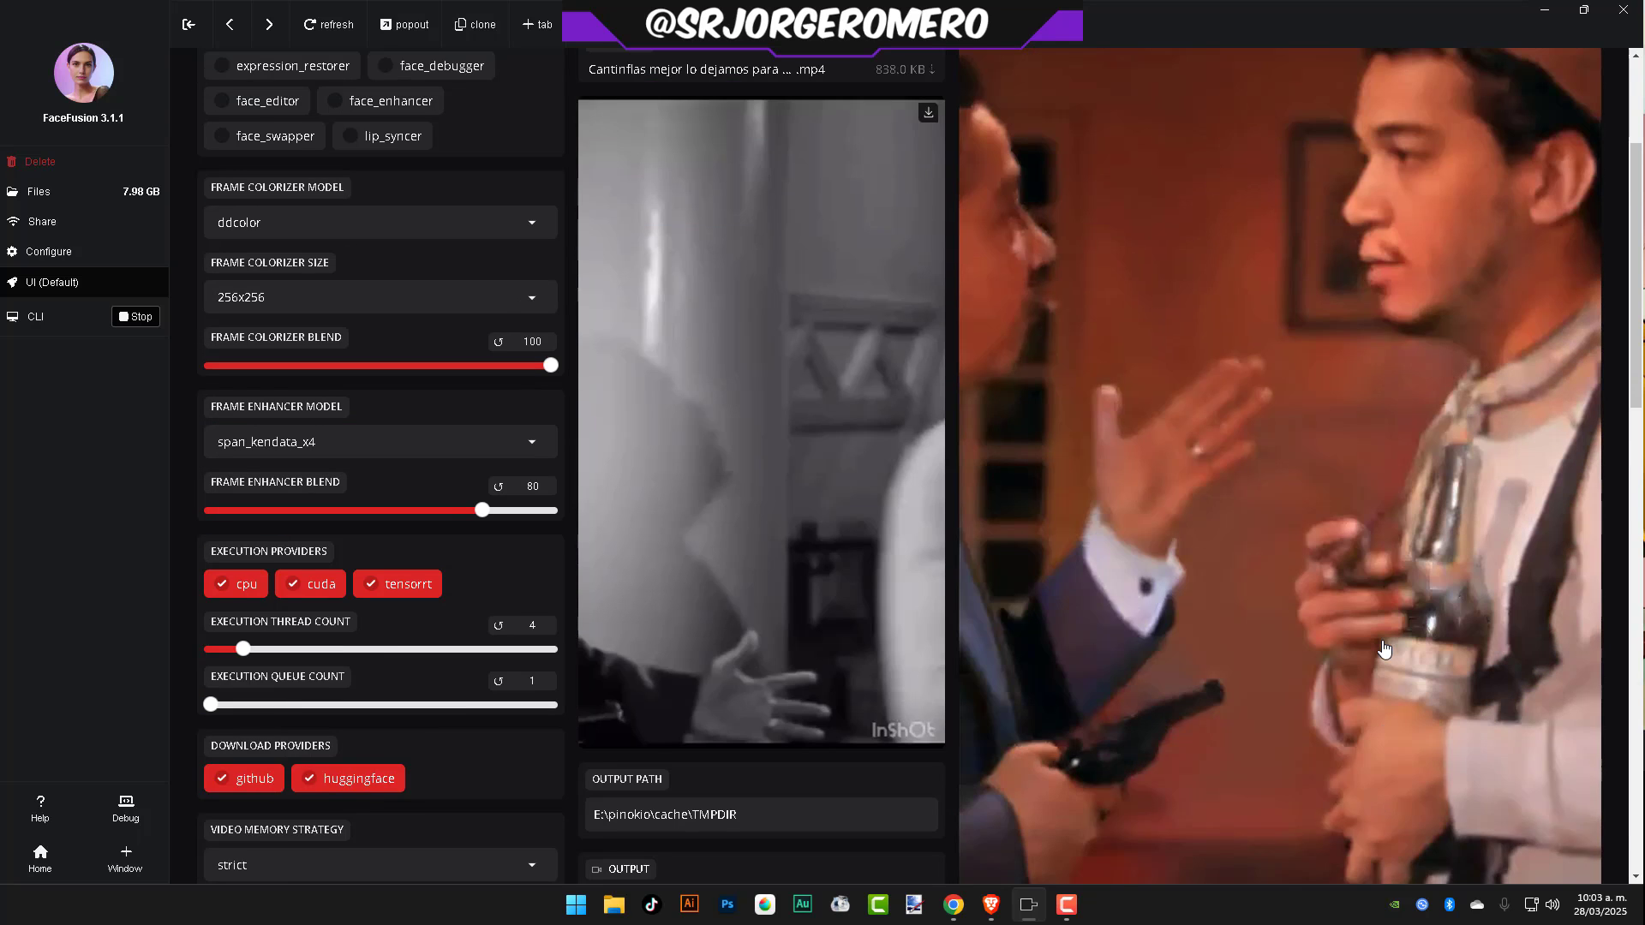
{"action": "scroll", "coordinate": [1380, 649], "scroll_direction": "down", "scroll_amount": 3}
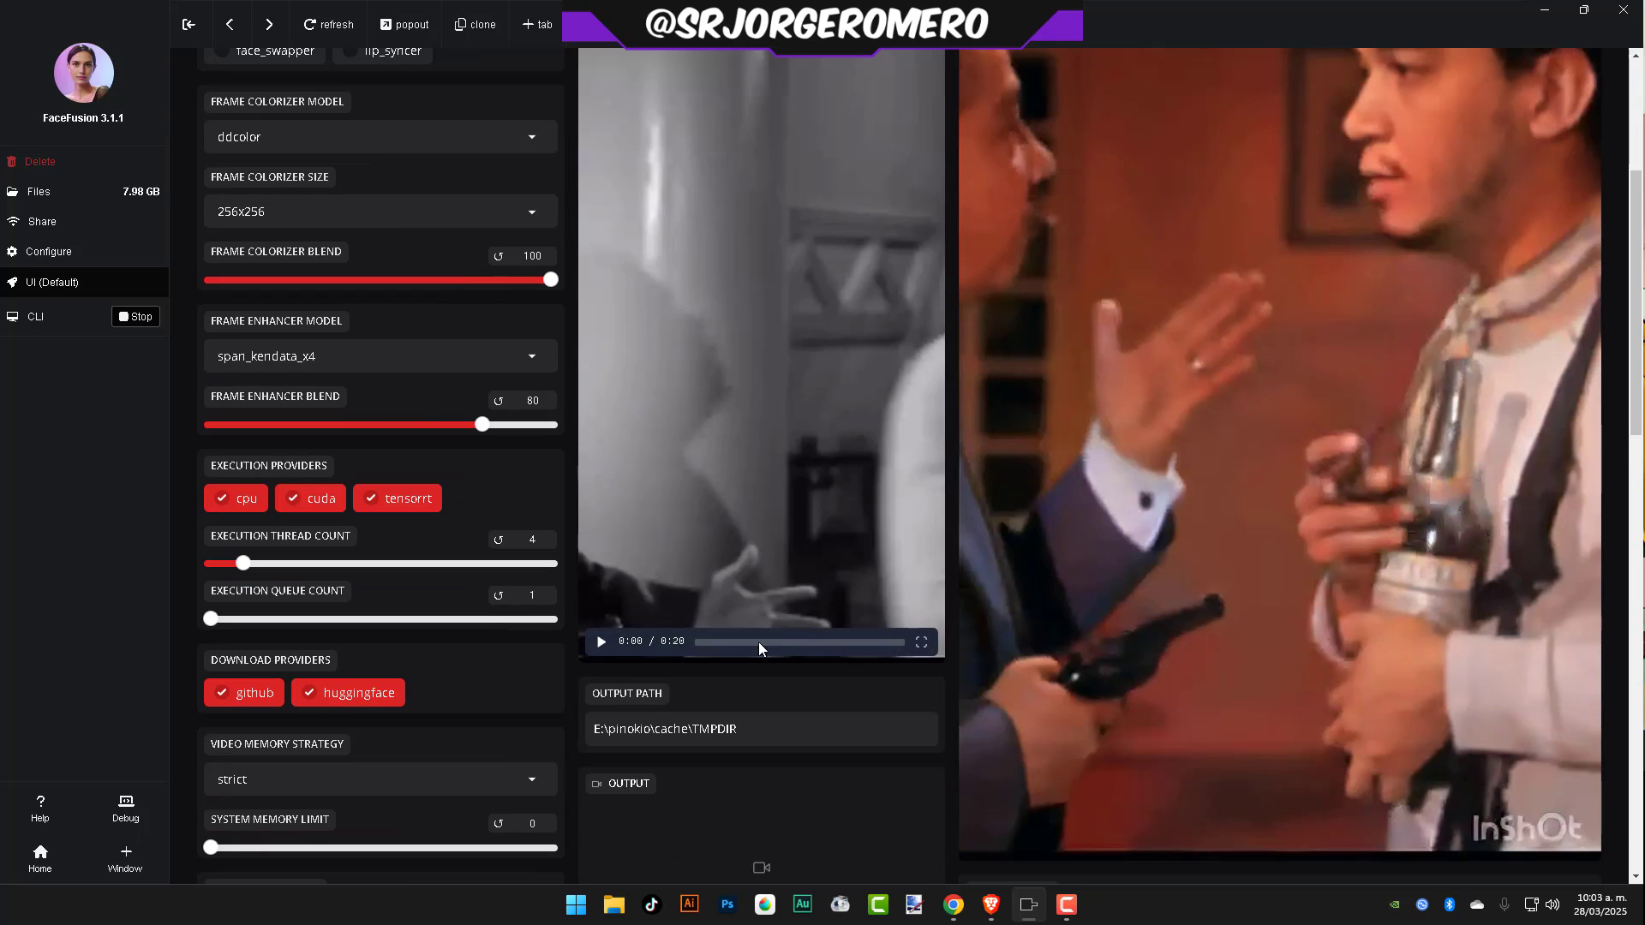
- Skip the target video to 0:09 and move the preview to frame 121 to compare the original with the colorized image
{"action": "left_click", "coordinate": [786, 642]}
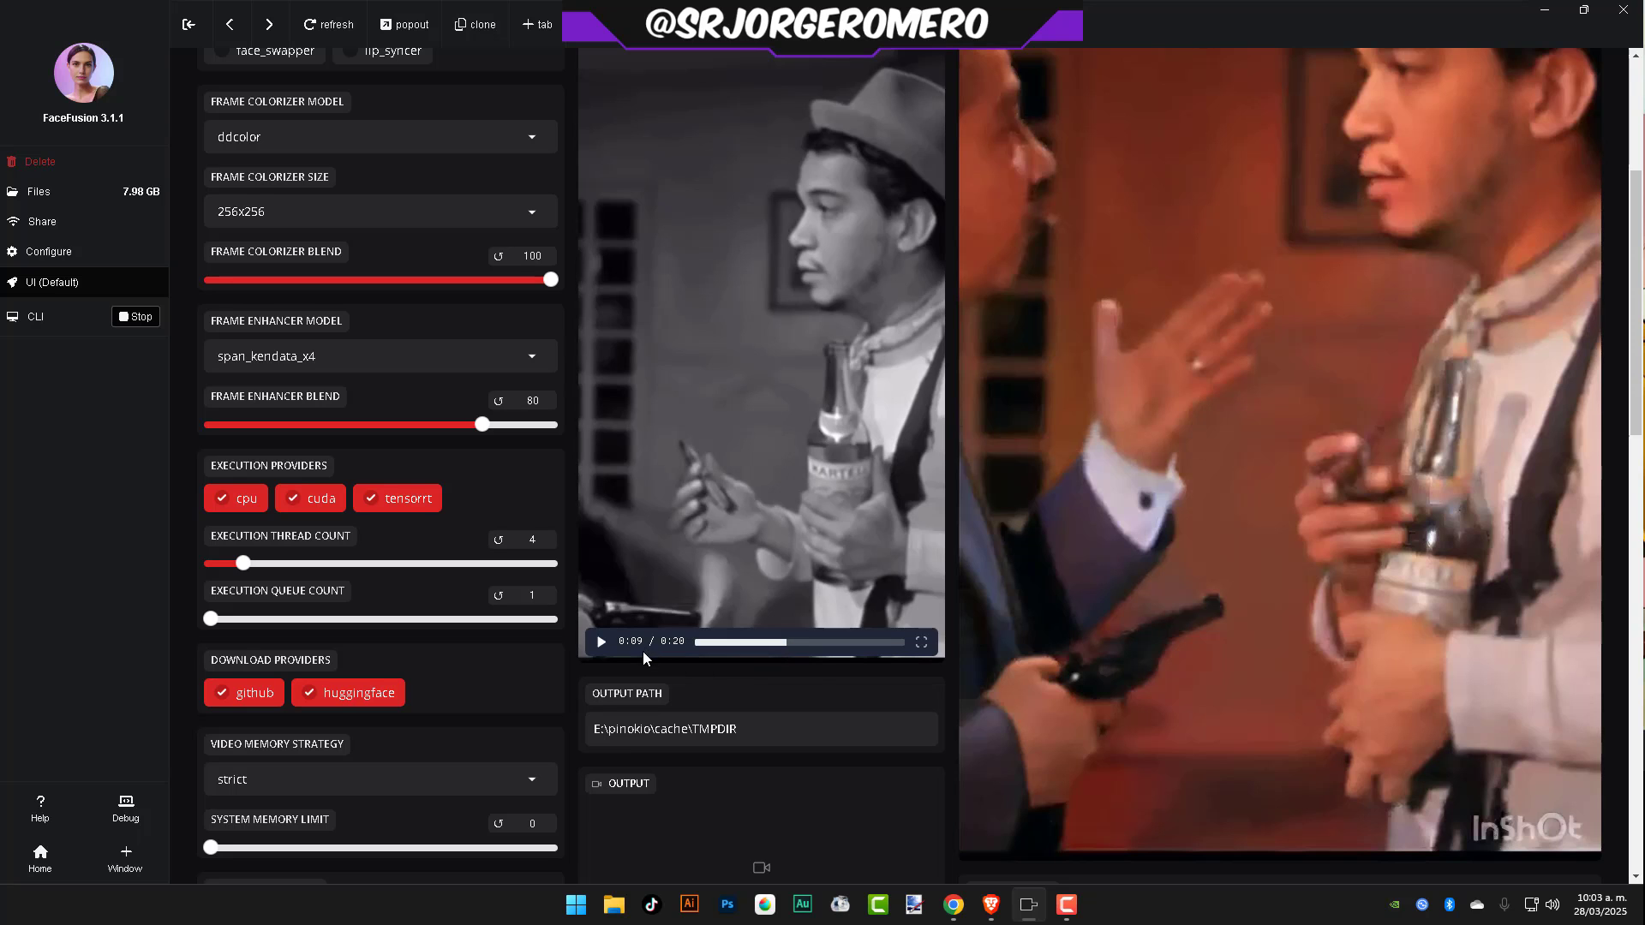
{"action": "scroll", "coordinate": [645, 651], "scroll_direction": "down", "scroll_amount": 2}
{"action": "left_click", "coordinate": [1097, 756]}
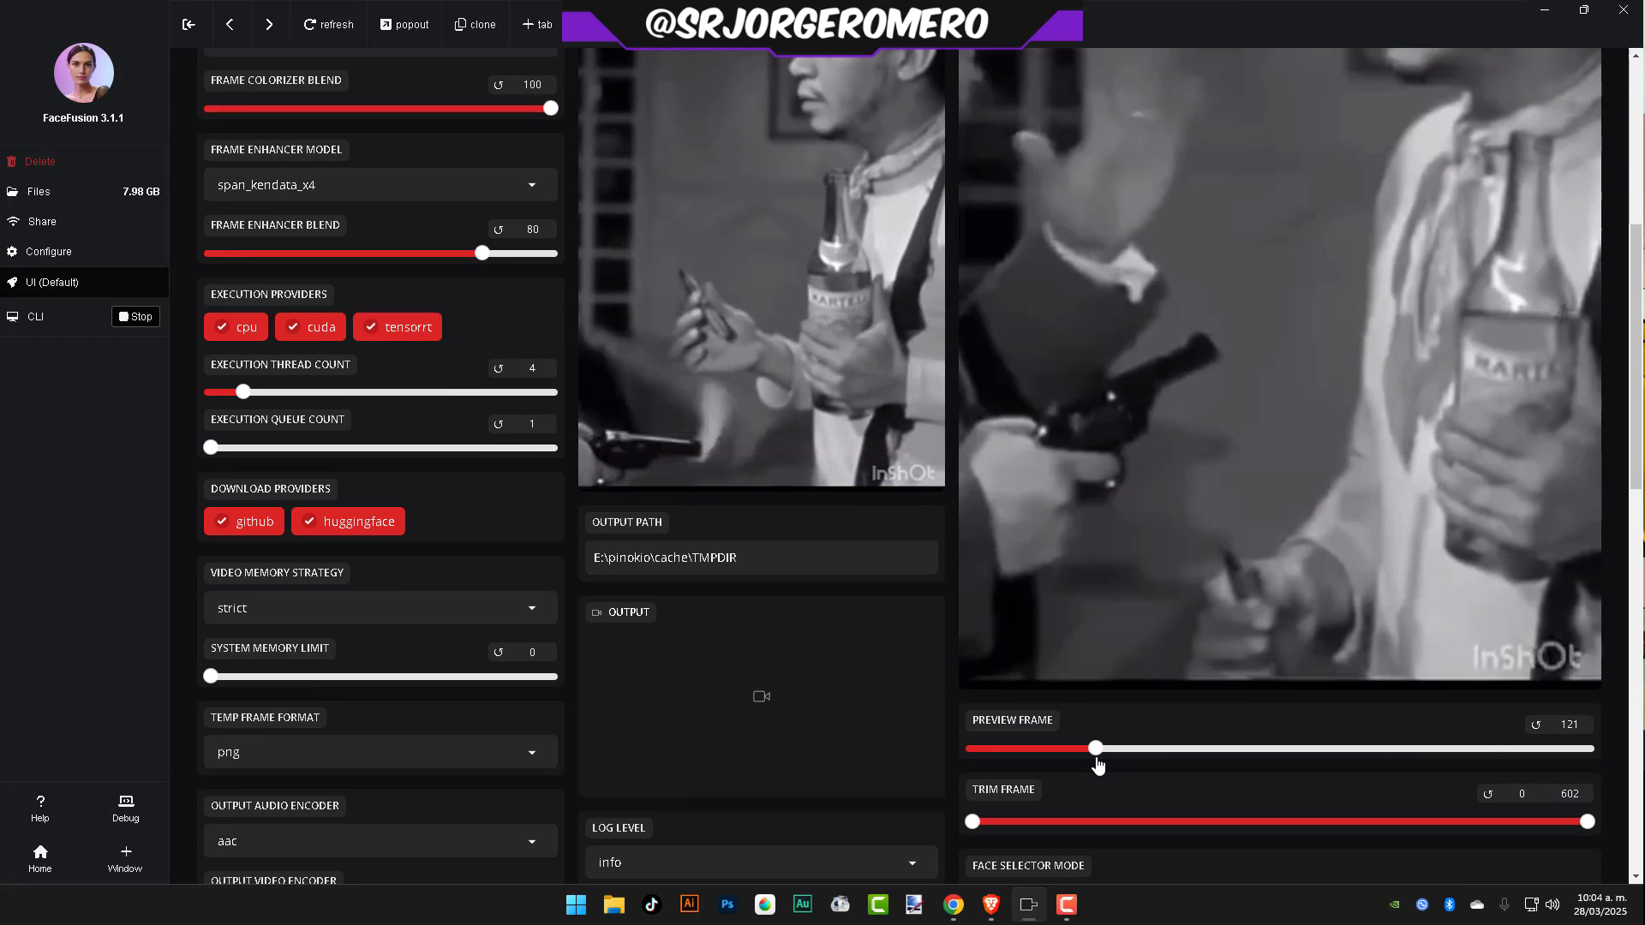
{"action": "scroll", "coordinate": [1142, 653], "scroll_direction": "up", "scroll_amount": 4}
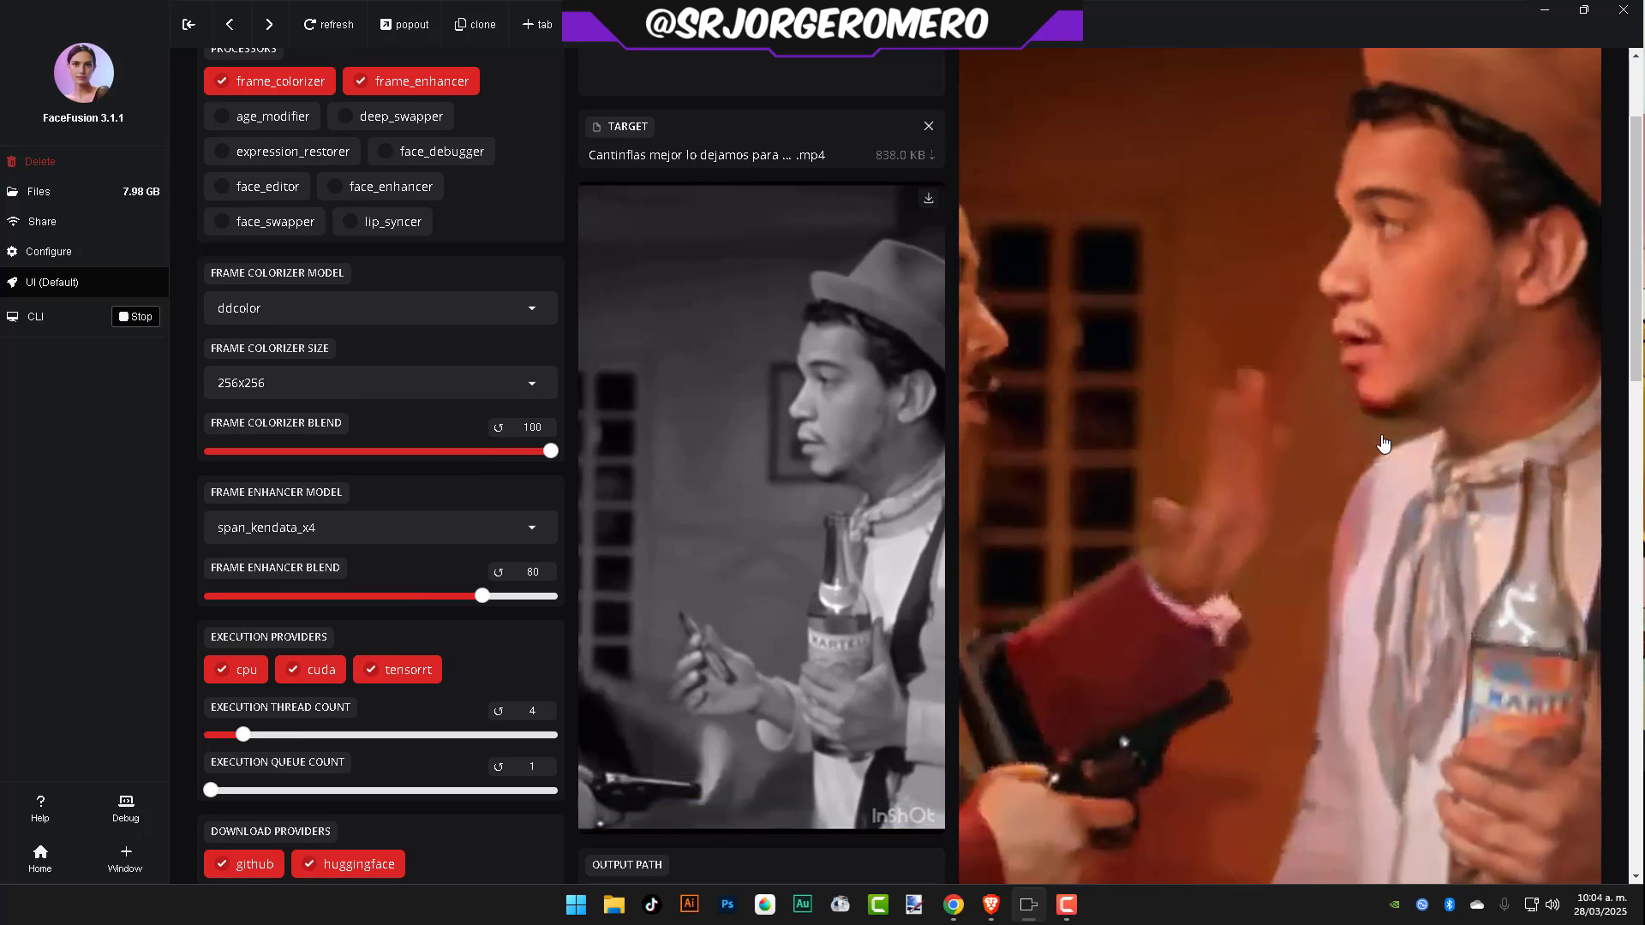
{"action": "scroll", "coordinate": [1417, 548], "scroll_direction": "up", "scroll_amount": 2}
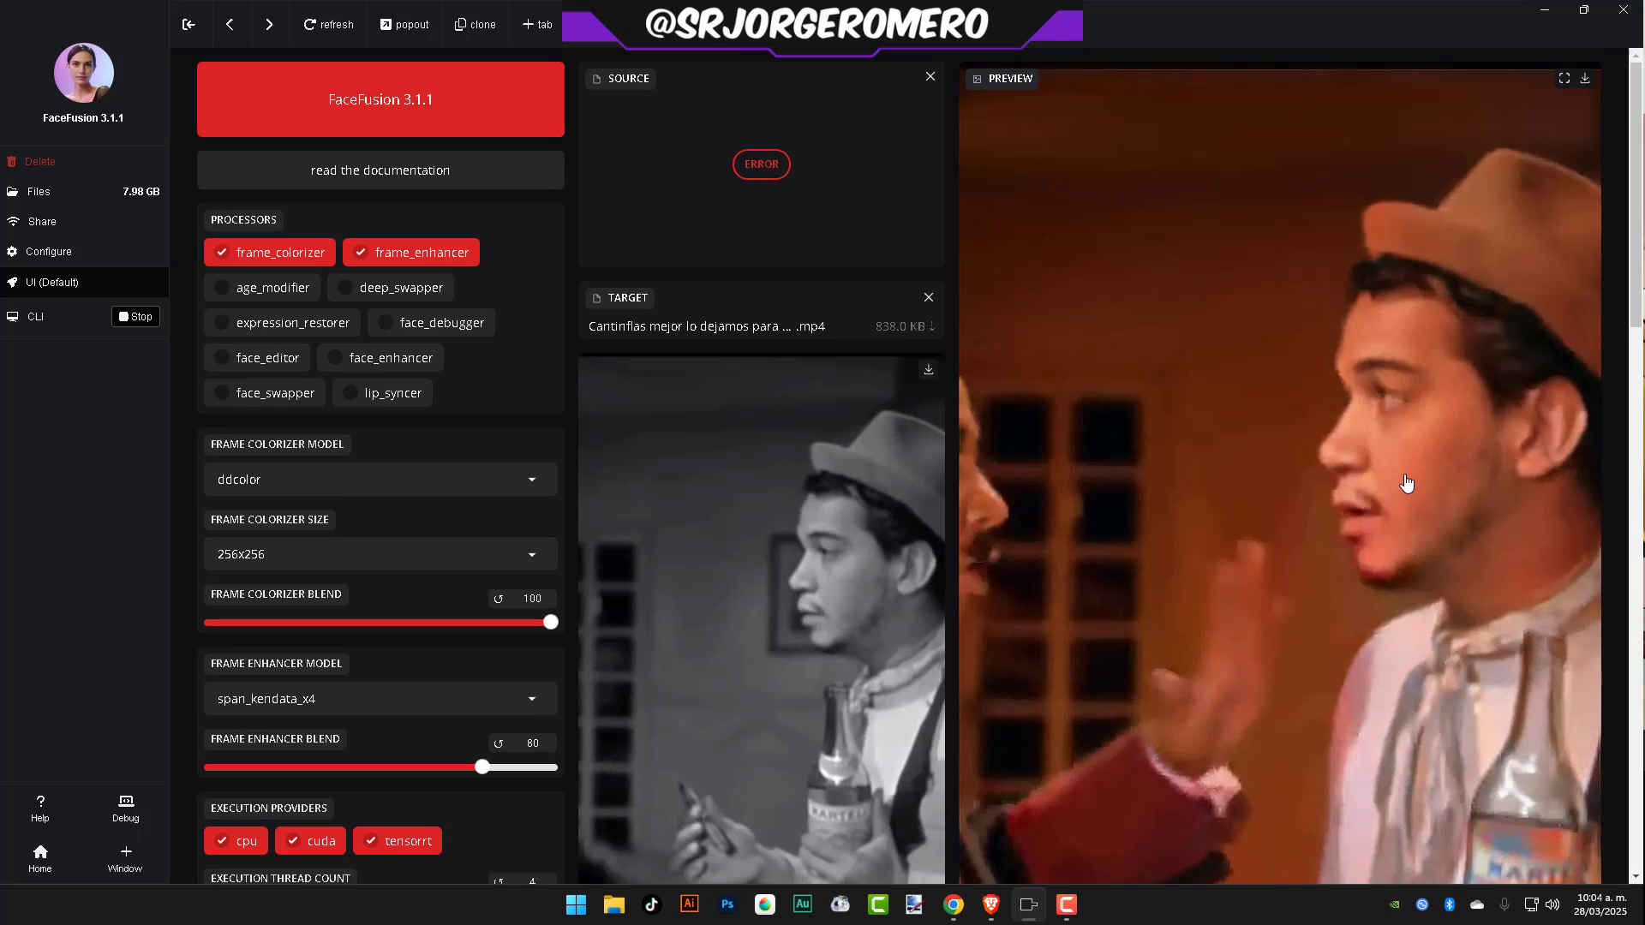
- Add the face_enhancer processor and examine the enhanced face in the preview beside the black-and-white original
{"action": "left_click", "coordinate": [384, 369]}
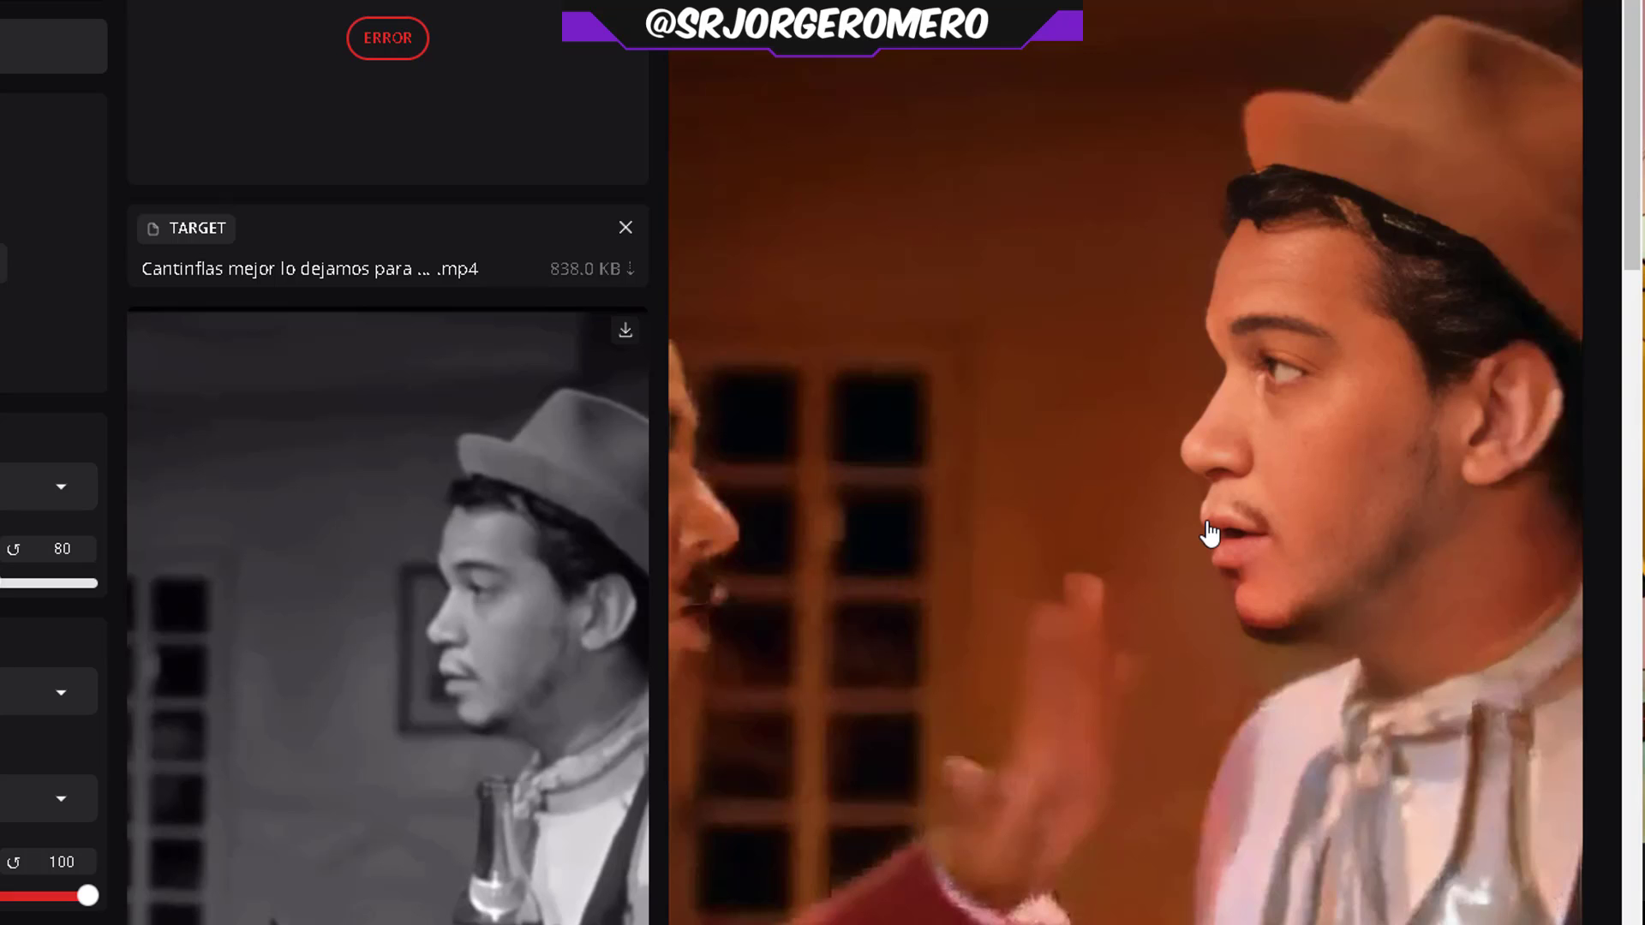
{"action": "scroll", "coordinate": [1204, 578], "scroll_direction": "down", "scroll_amount": 5}
{"action": "scroll", "coordinate": [636, 96], "scroll_direction": "up", "scroll_amount": 1}
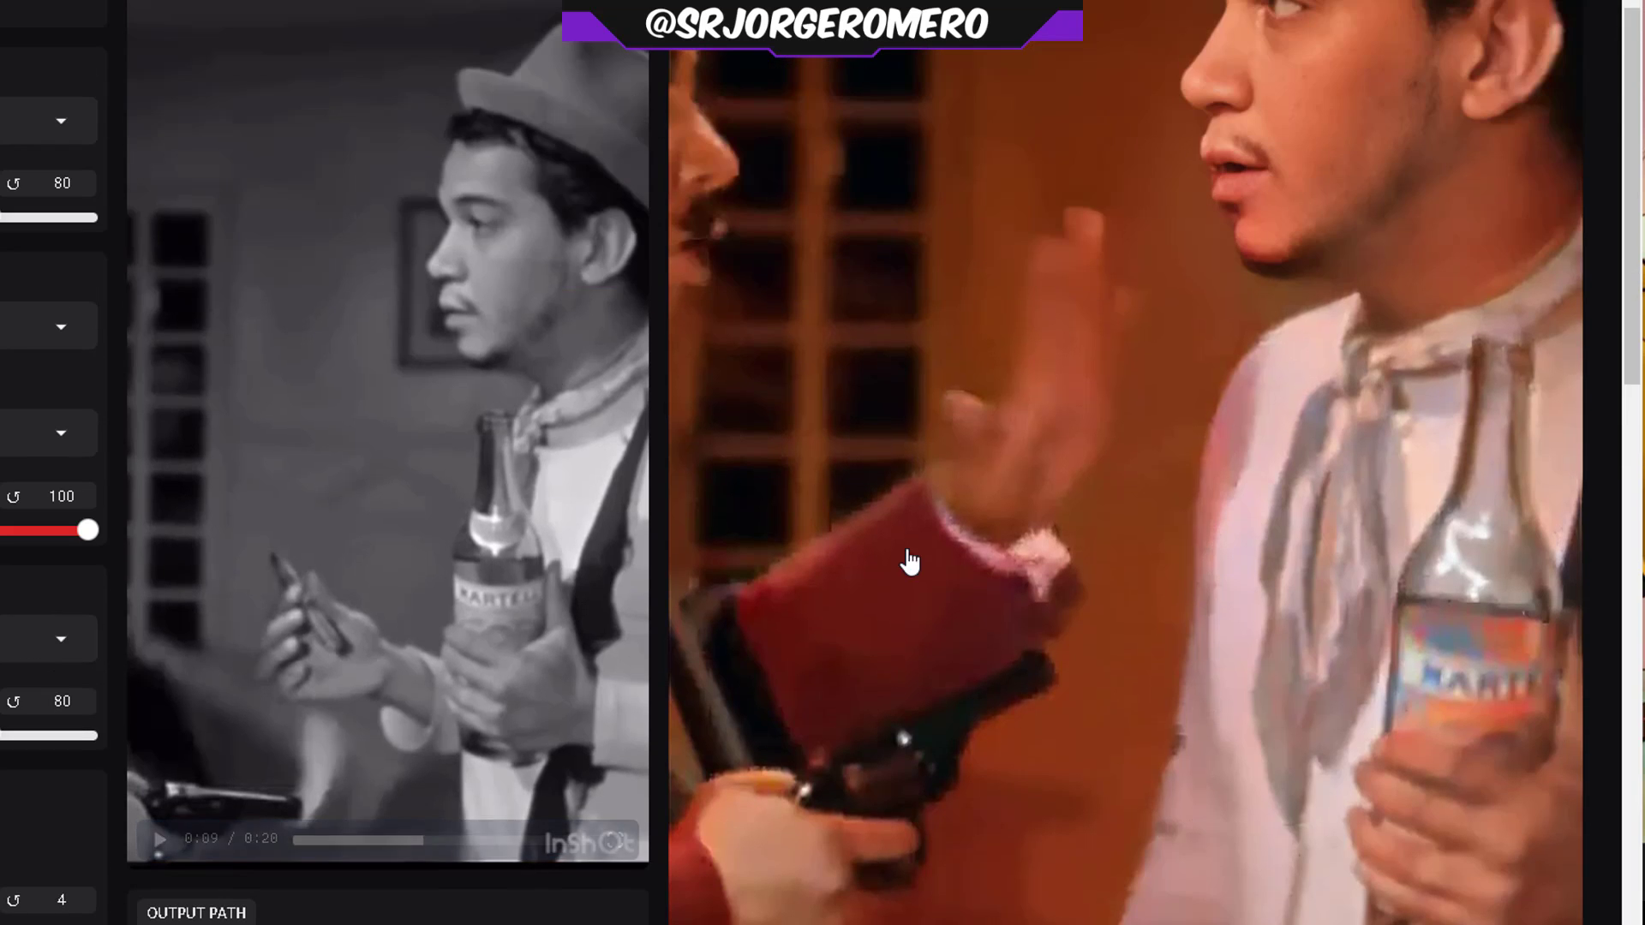
- Check the combined processors on further preview frames, stepping through frames 167, 288 and 345
{"action": "scroll", "coordinate": [907, 558], "scroll_direction": "down", "scroll_amount": 4}
{"action": "left_click", "coordinate": [931, 865]}
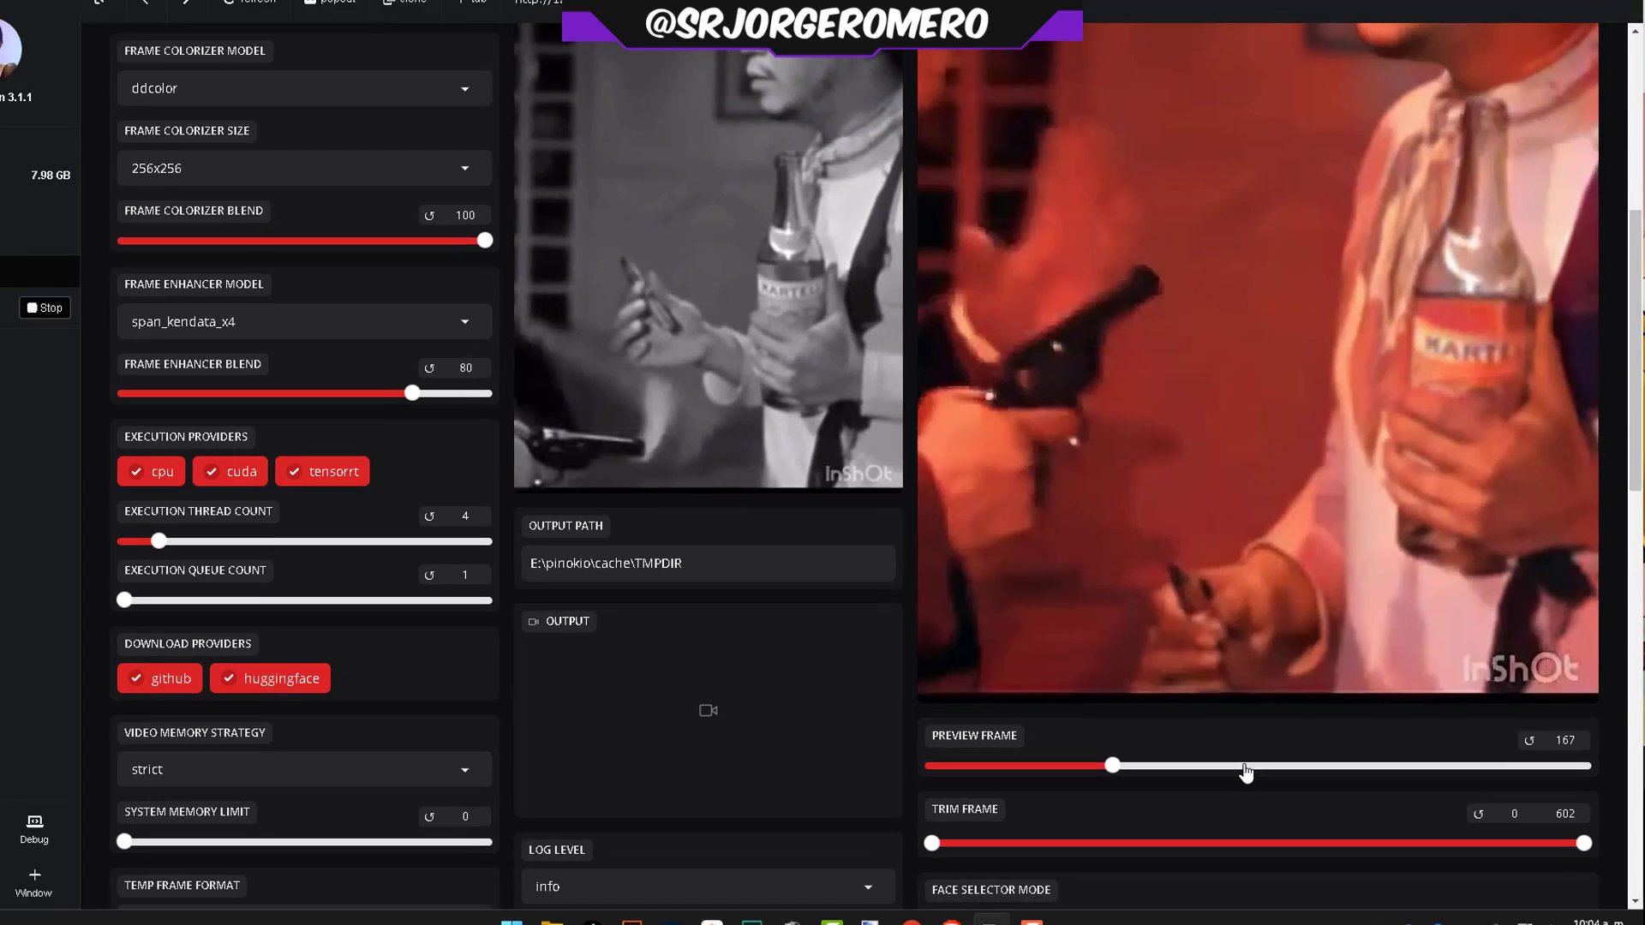
{"action": "left_click", "coordinate": [1108, 868]}
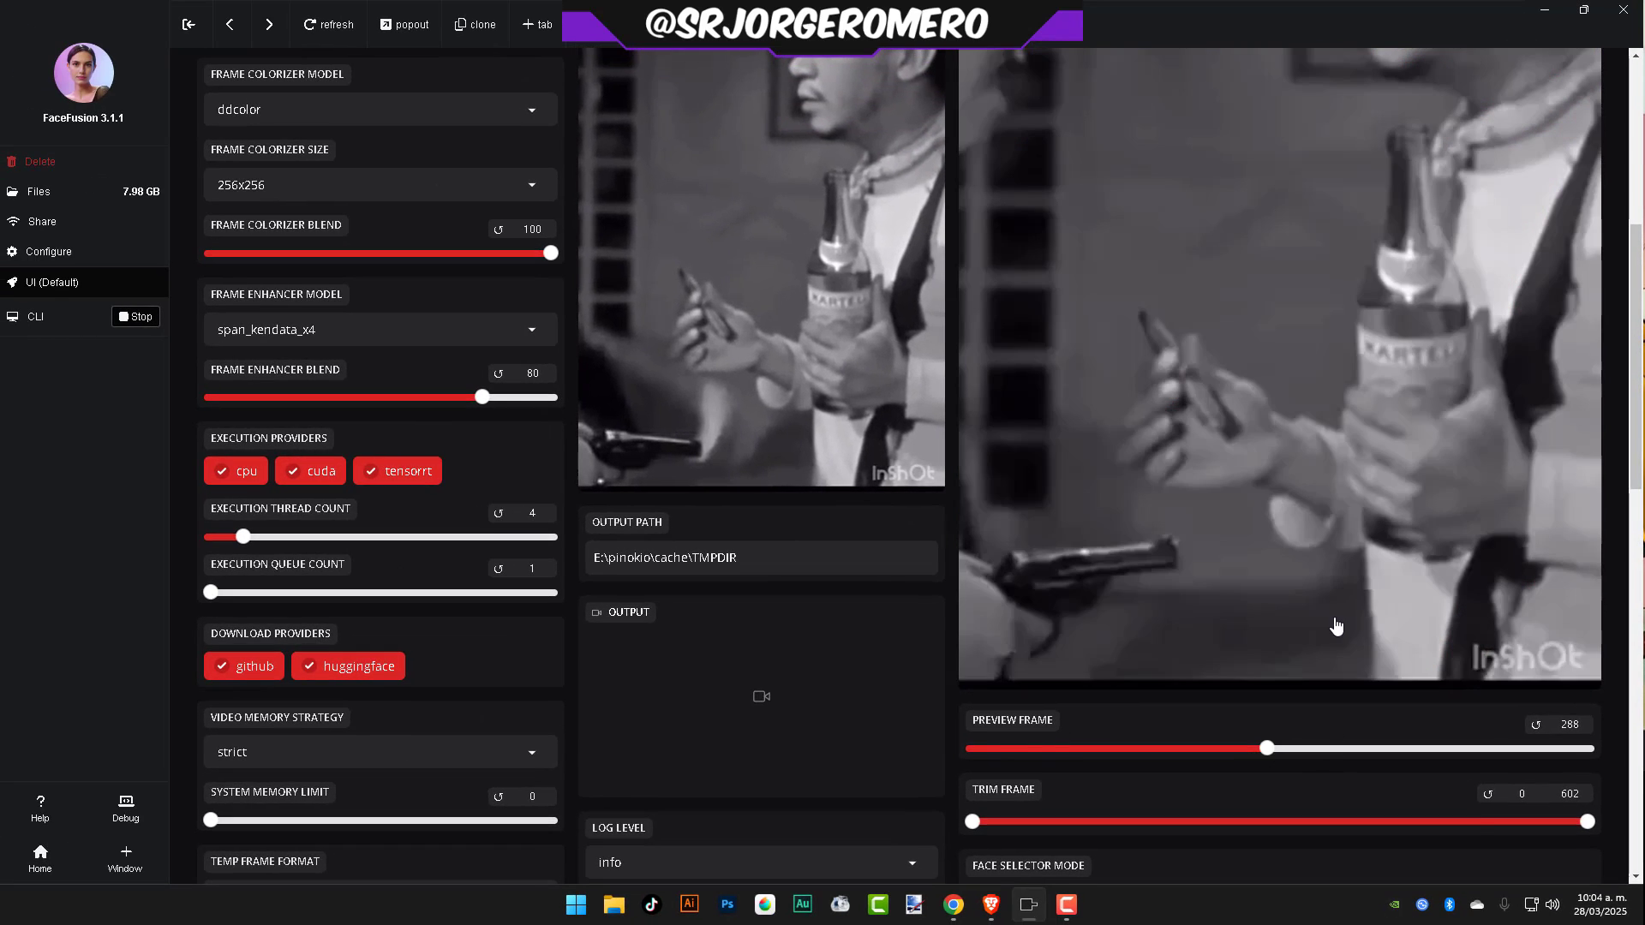
{"action": "scroll", "coordinate": [1335, 626], "scroll_direction": "up", "scroll_amount": 4}
{"action": "scroll", "coordinate": [1330, 754], "scroll_direction": "down", "scroll_amount": 3}
{"action": "left_click", "coordinate": [1326, 834]}
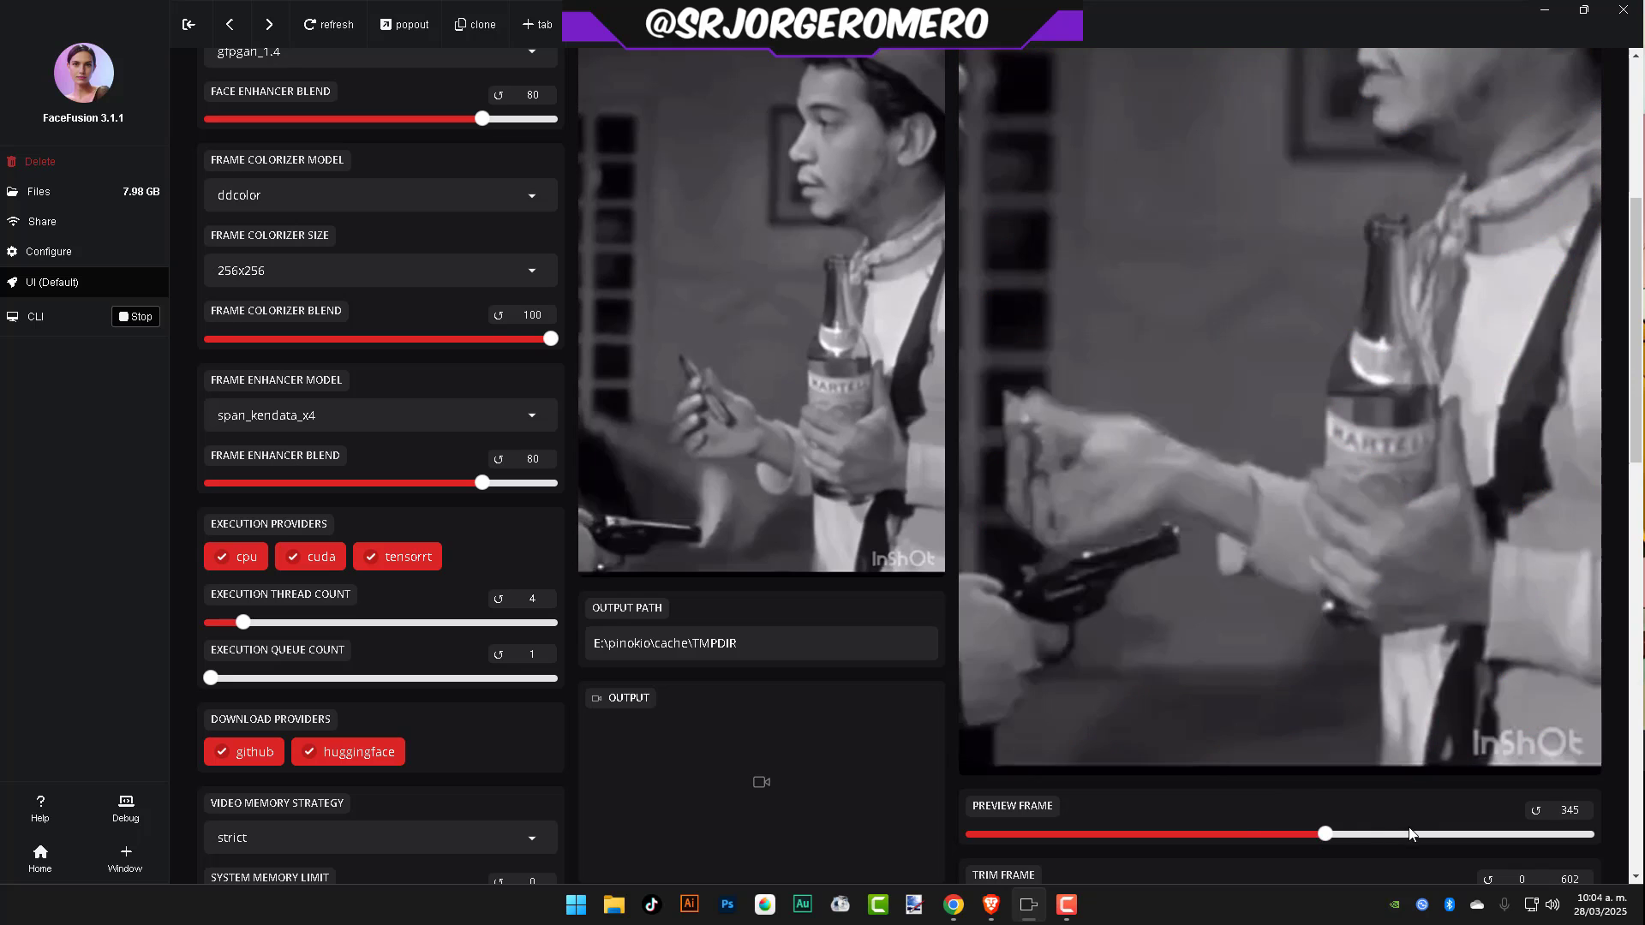
- Step the preview through frames 447, 573 and 532 to frame 506, and examine the colorized faces and the active processor settings
{"action": "left_click", "coordinate": [1470, 841]}
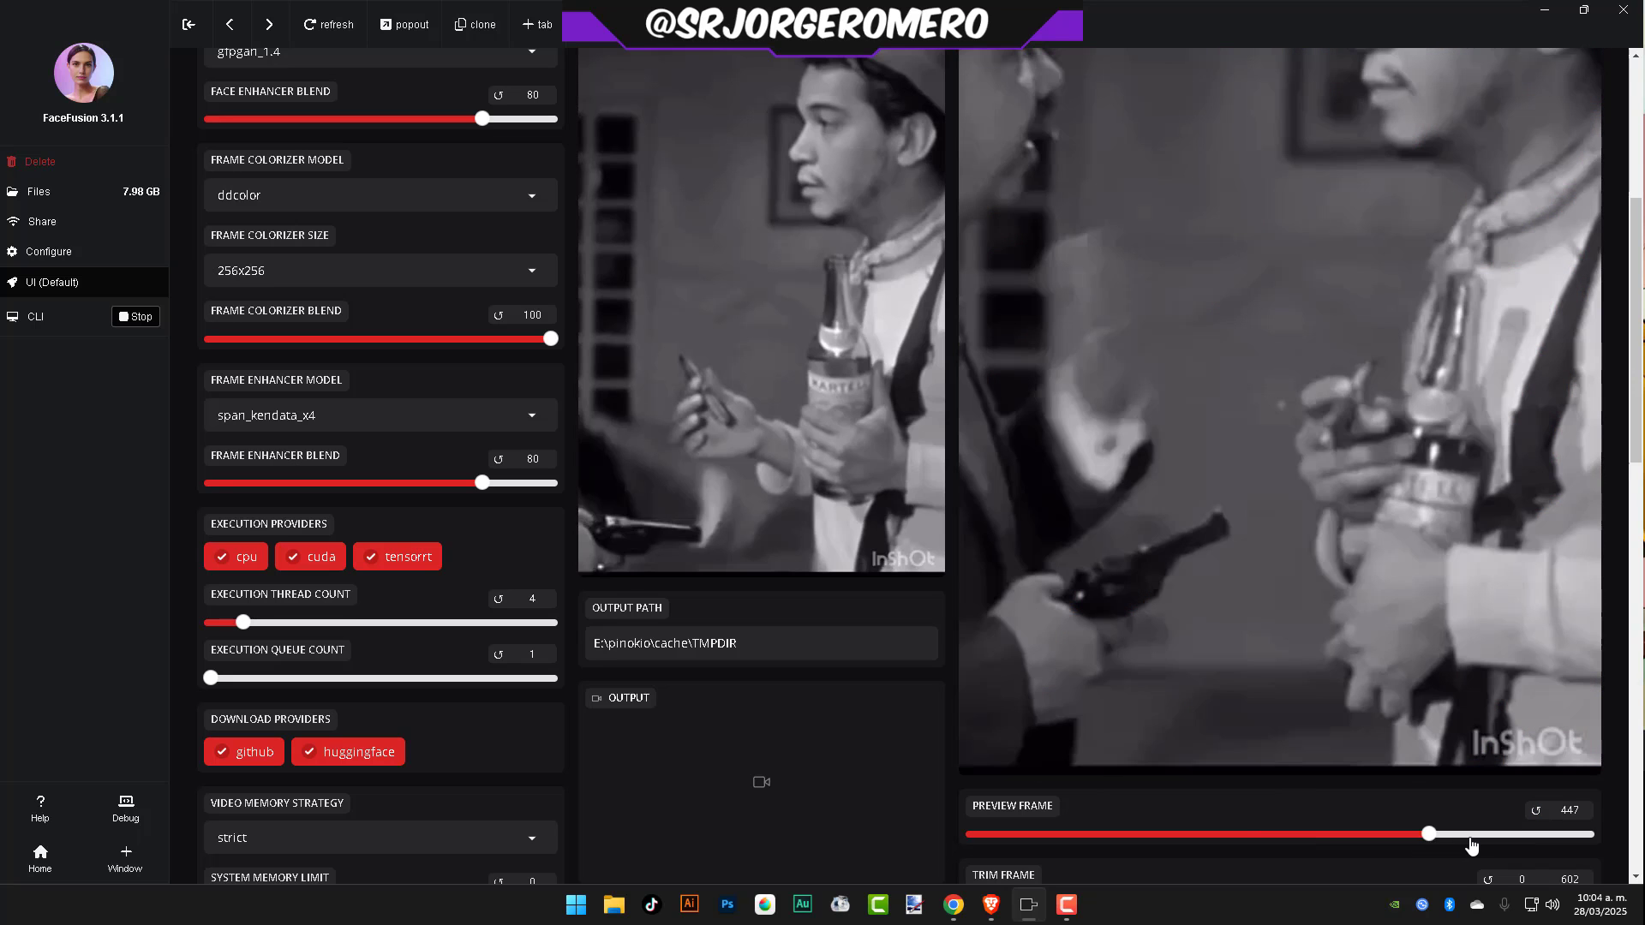
{"action": "left_click", "coordinate": [1557, 836]}
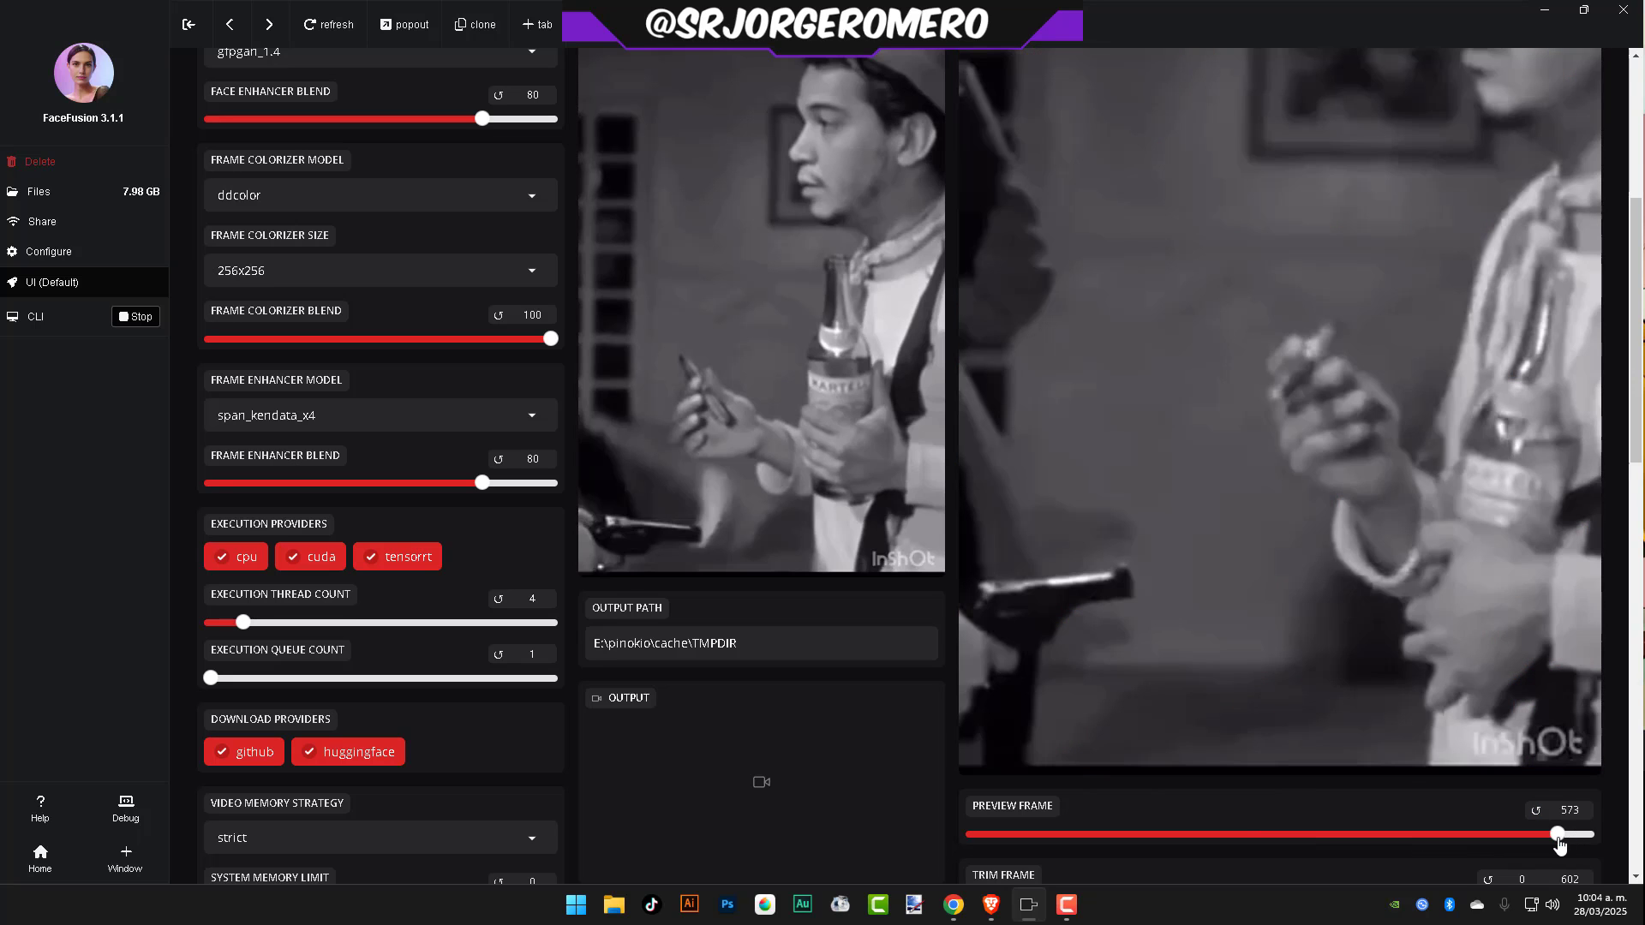
{"action": "left_click", "coordinate": [1529, 835]}
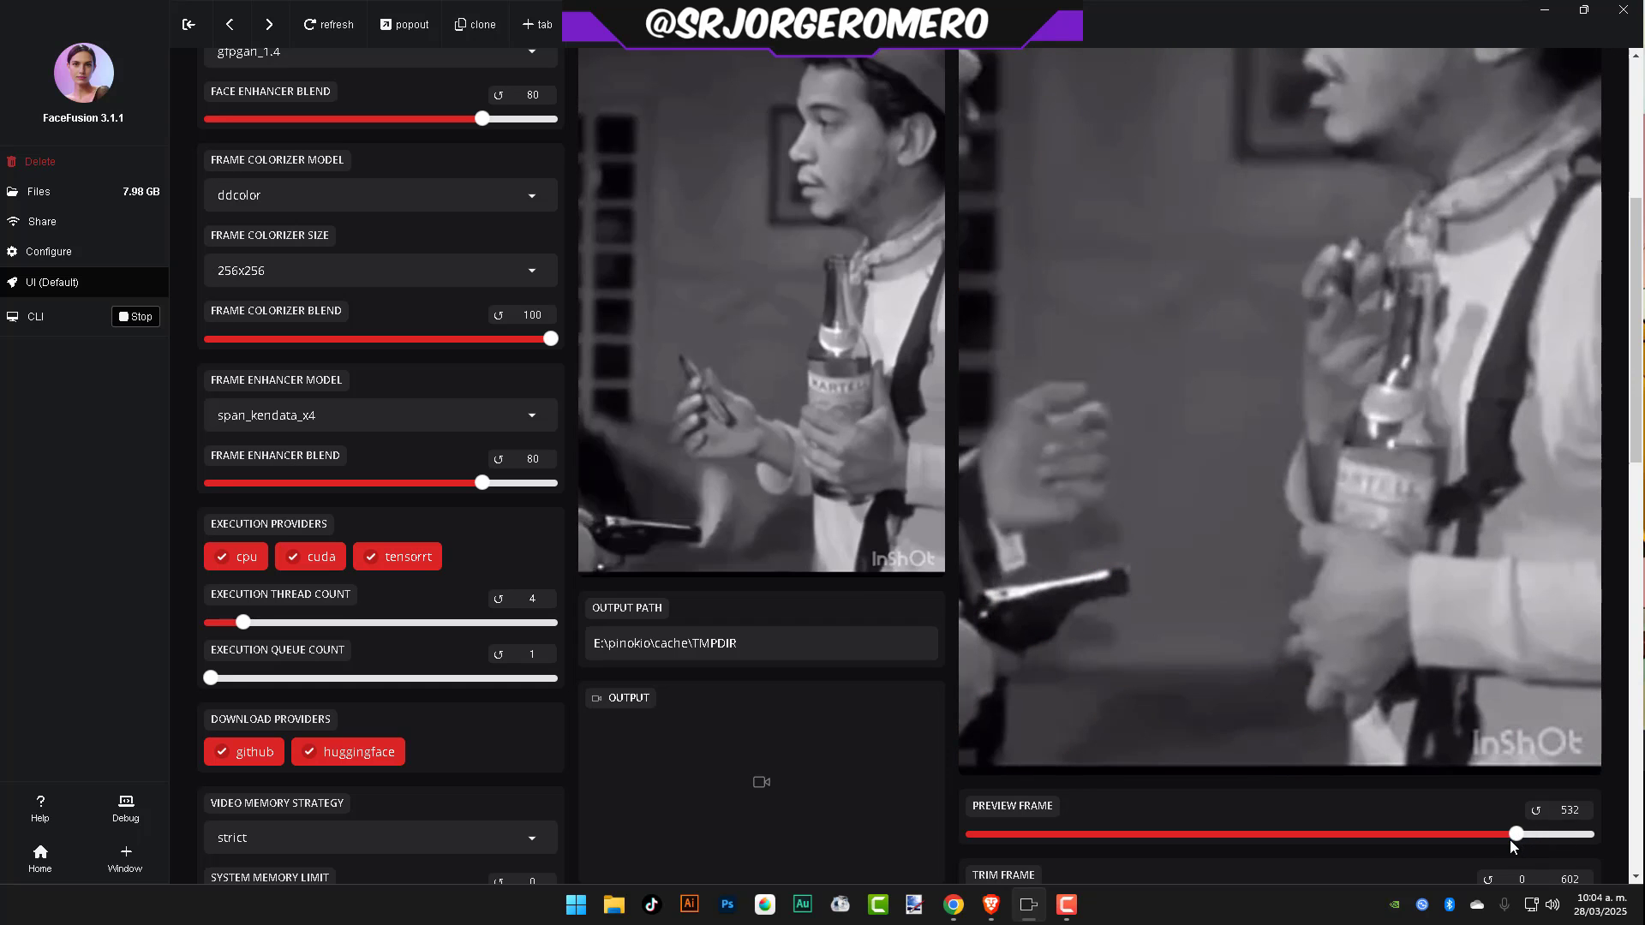
{"action": "left_click", "coordinate": [1491, 835]}
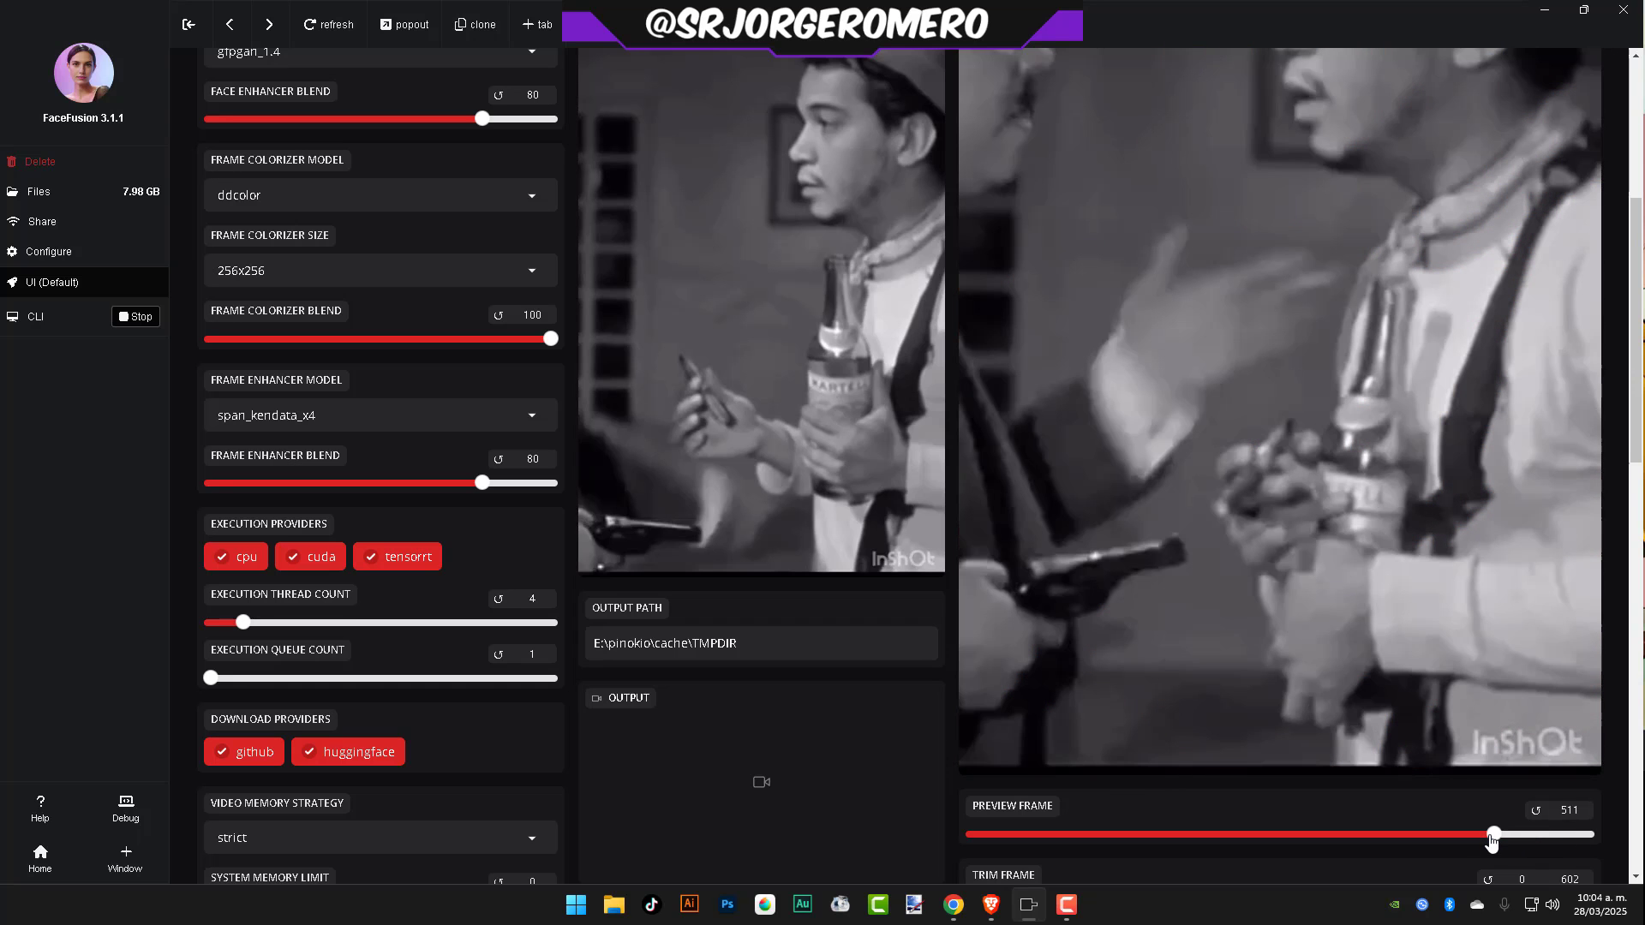
{"action": "scroll", "coordinate": [1166, 445], "scroll_direction": "up", "scroll_amount": 4}
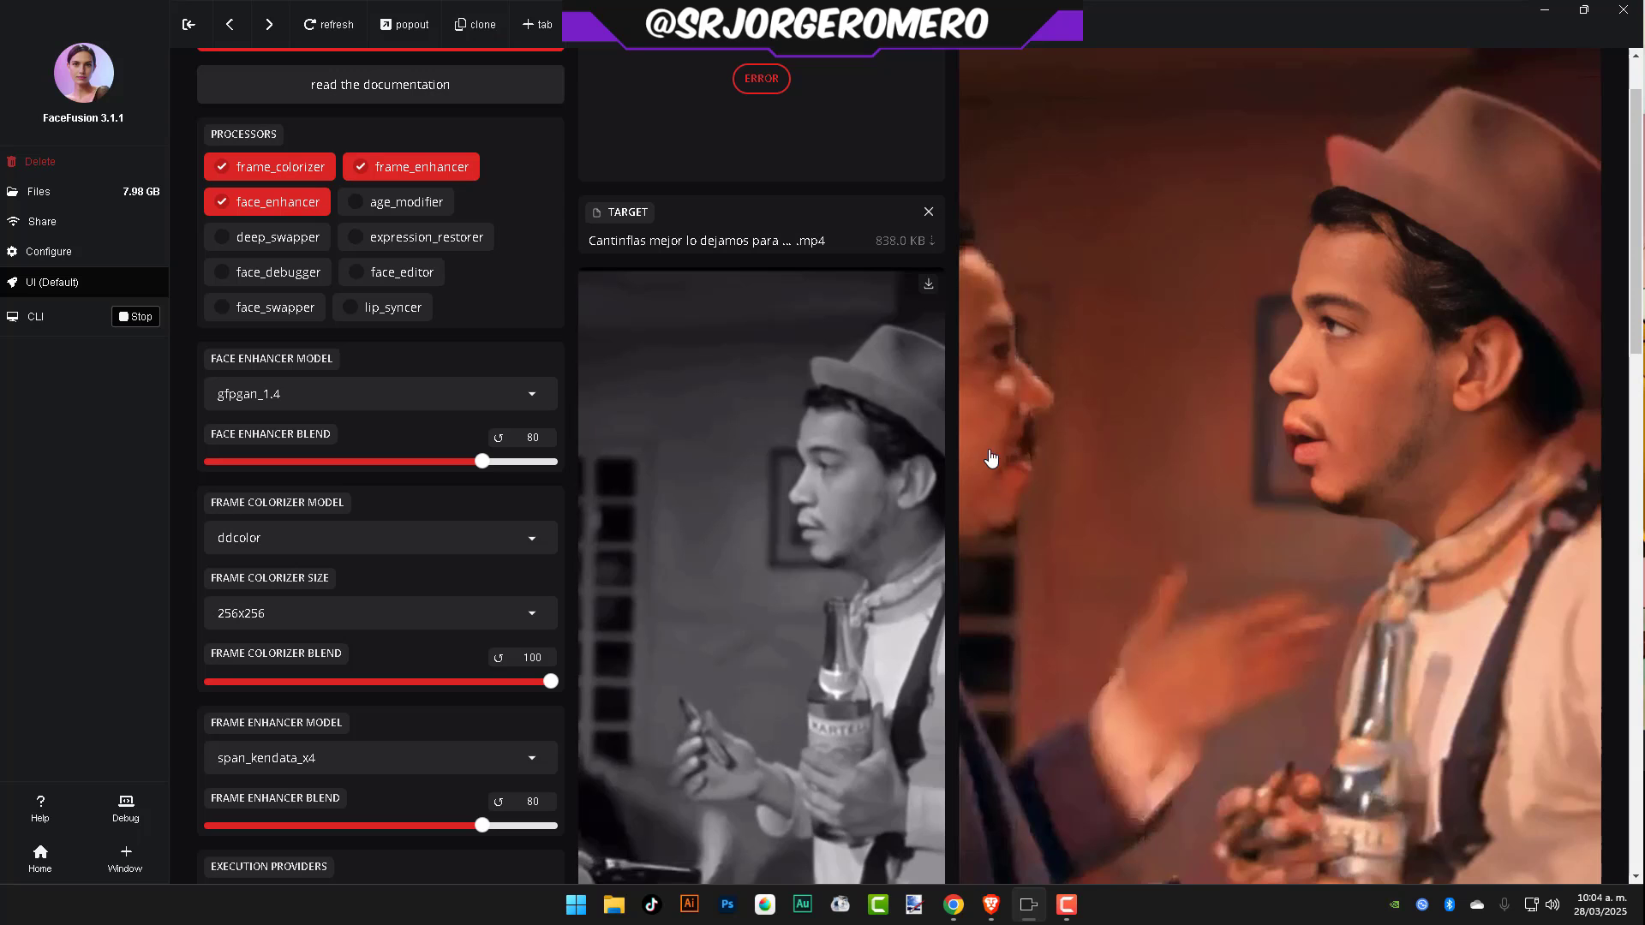
{"action": "scroll", "coordinate": [917, 393], "scroll_direction": "down", "scroll_amount": 8}
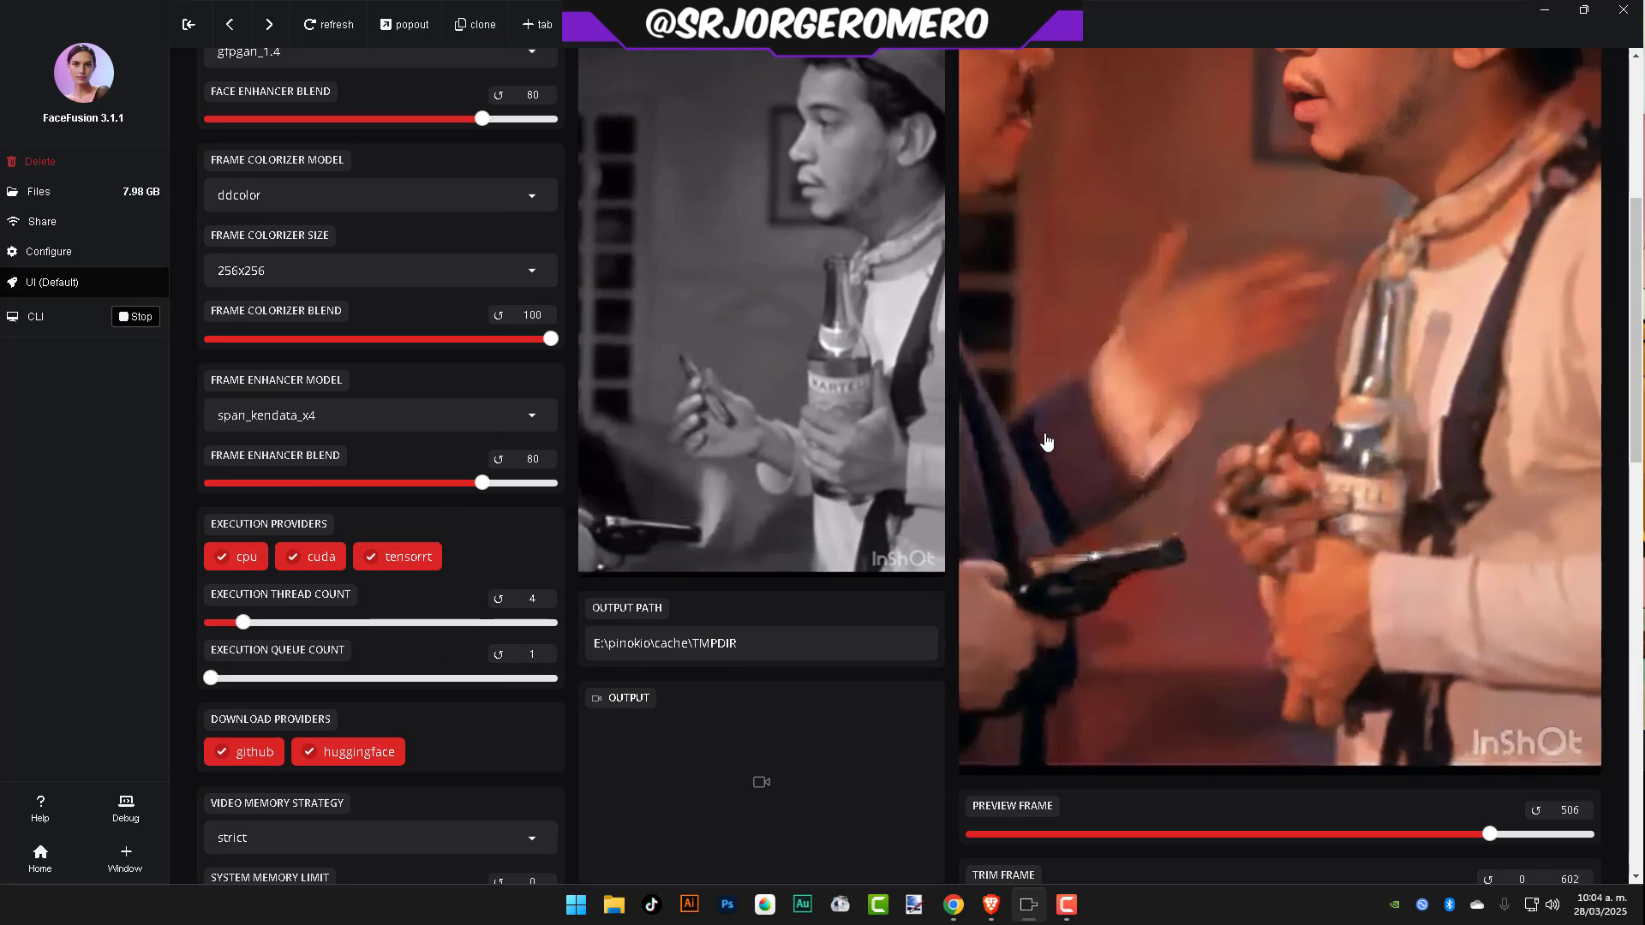
{"action": "scroll", "coordinate": [1045, 442], "scroll_direction": "up", "scroll_amount": 6}
{"action": "scroll", "coordinate": [488, 341], "scroll_direction": "up", "scroll_amount": 3}
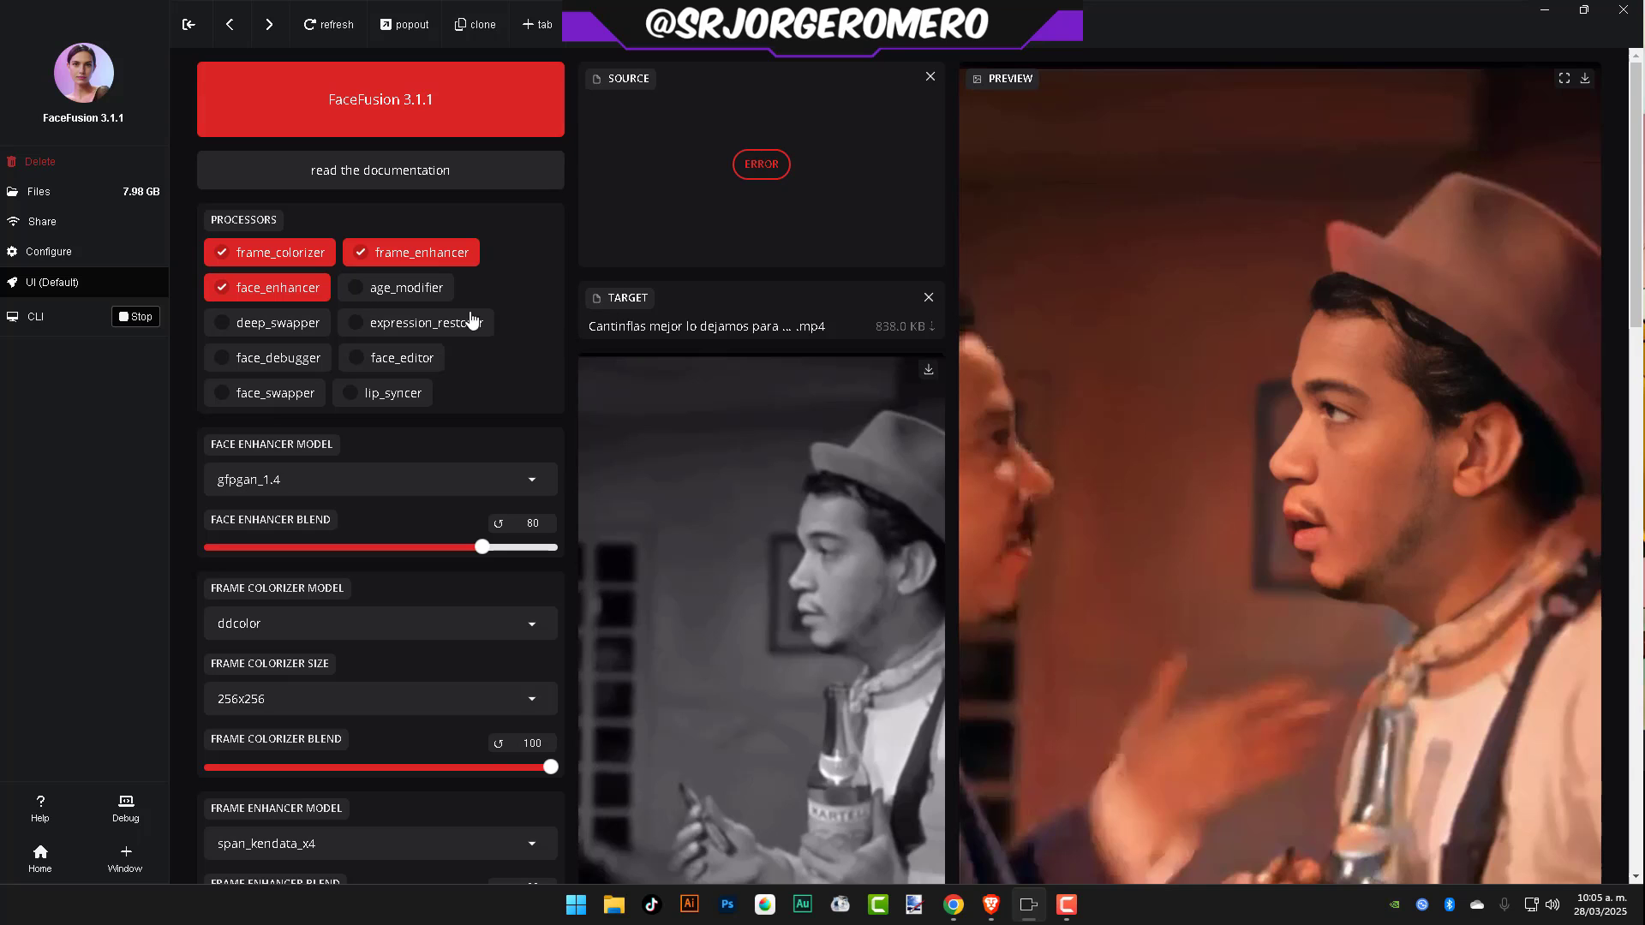
{"action": "scroll", "coordinate": [729, 398], "scroll_direction": "down", "scroll_amount": 2}
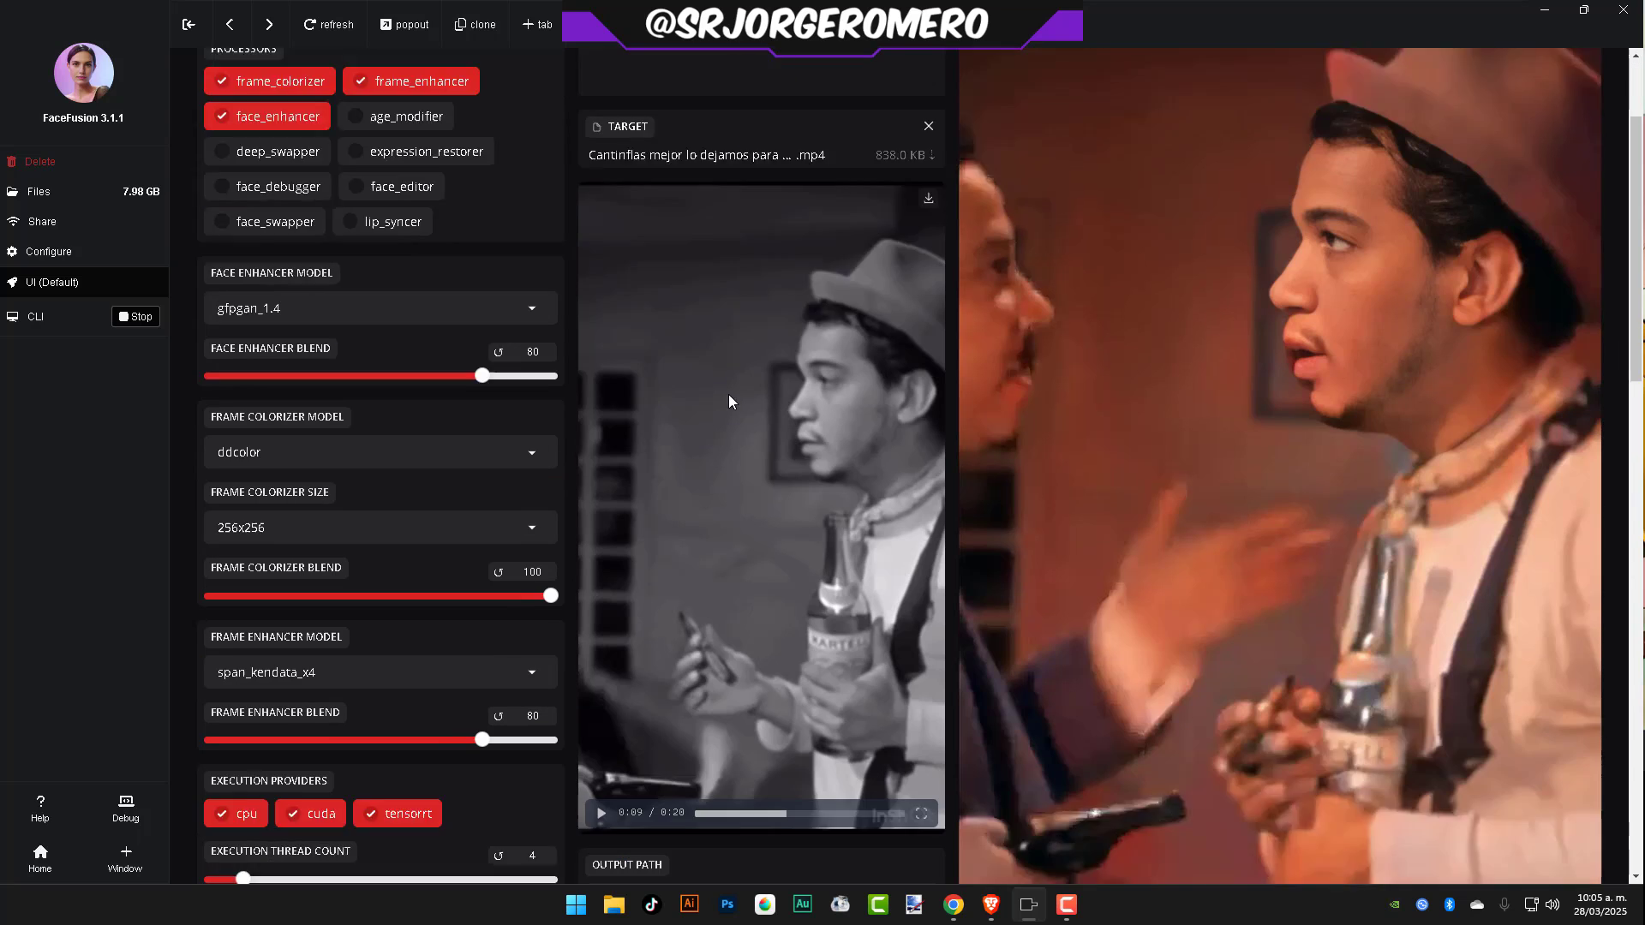
- Review the settings of the three active processors and check the model download progress in the terminal output
{"action": "scroll", "coordinate": [728, 398], "scroll_direction": "down", "scroll_amount": 8}
{"action": "scroll", "coordinate": [763, 355], "scroll_direction": "up", "scroll_amount": 10}
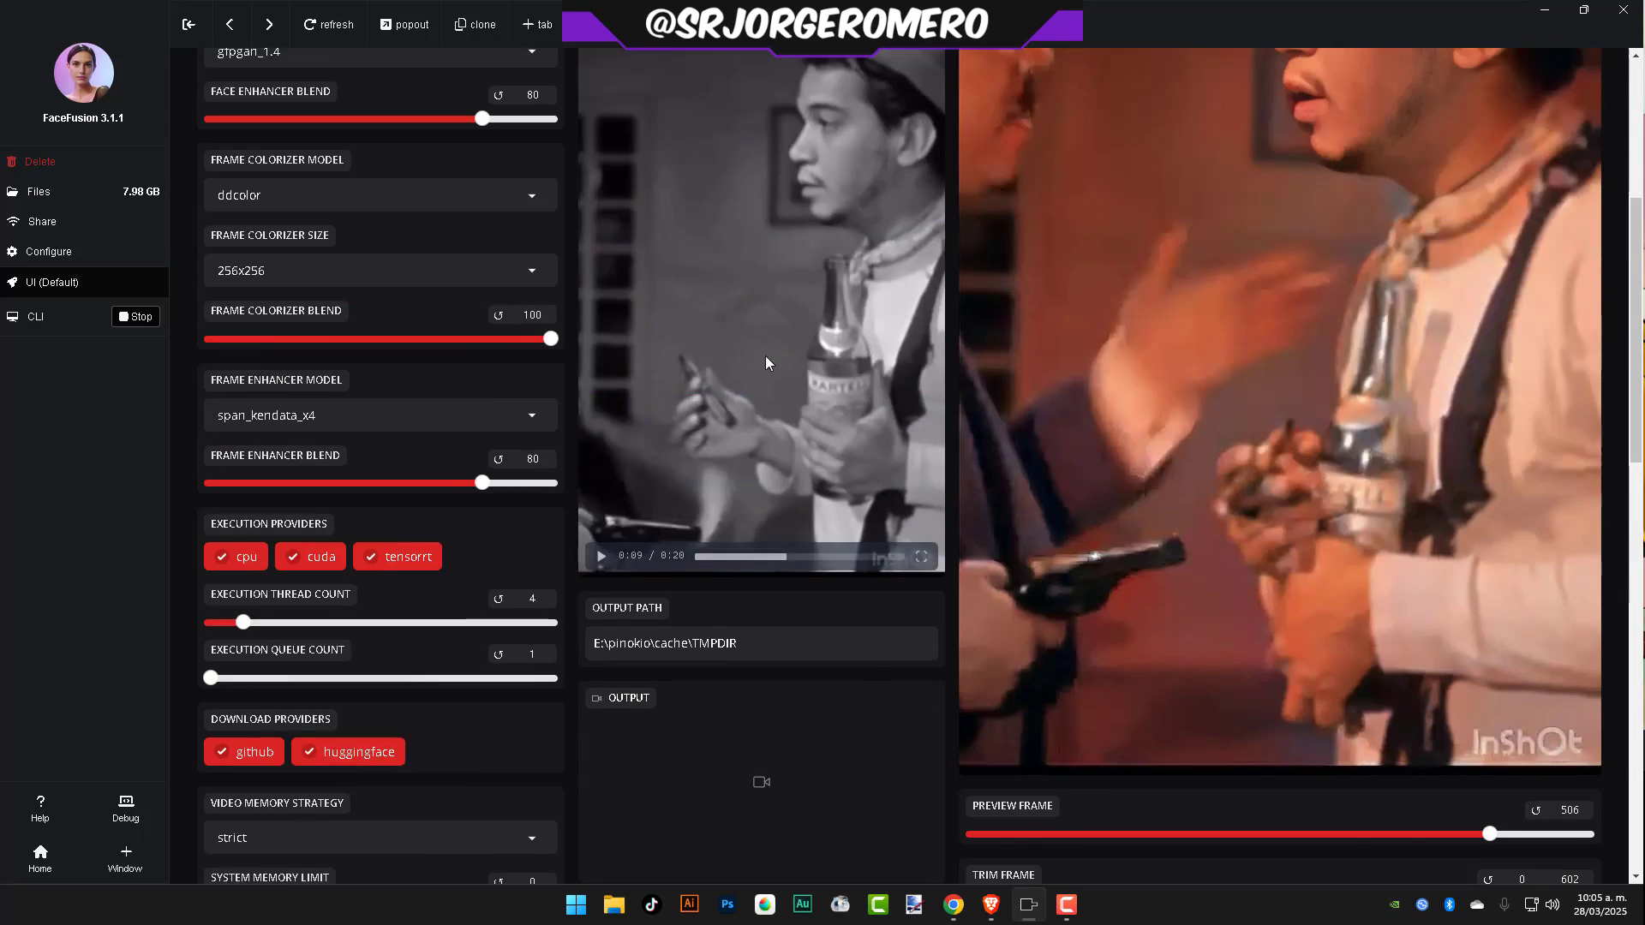
{"action": "scroll", "coordinate": [549, 385], "scroll_direction": "down", "scroll_amount": 10}
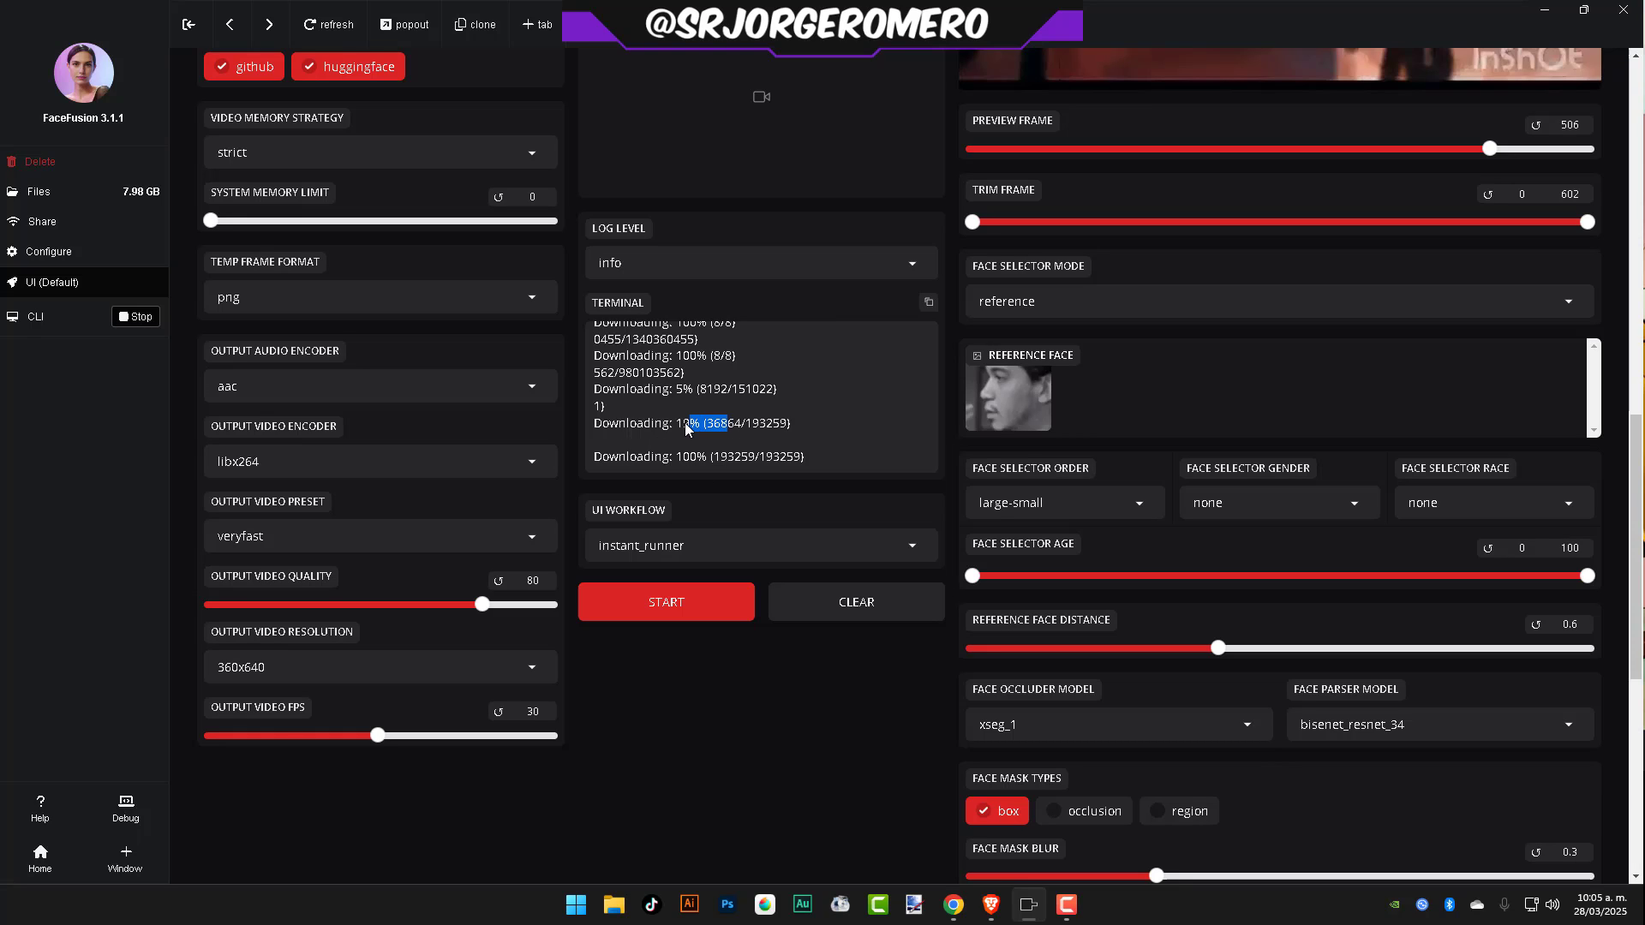
{"action": "left_click_drag", "start_coordinate": [795, 457], "coordinate": [676, 456]}
{"action": "left_click", "coordinate": [720, 456]}
{"action": "scroll", "coordinate": [954, 480], "scroll_direction": "up", "scroll_amount": 10}
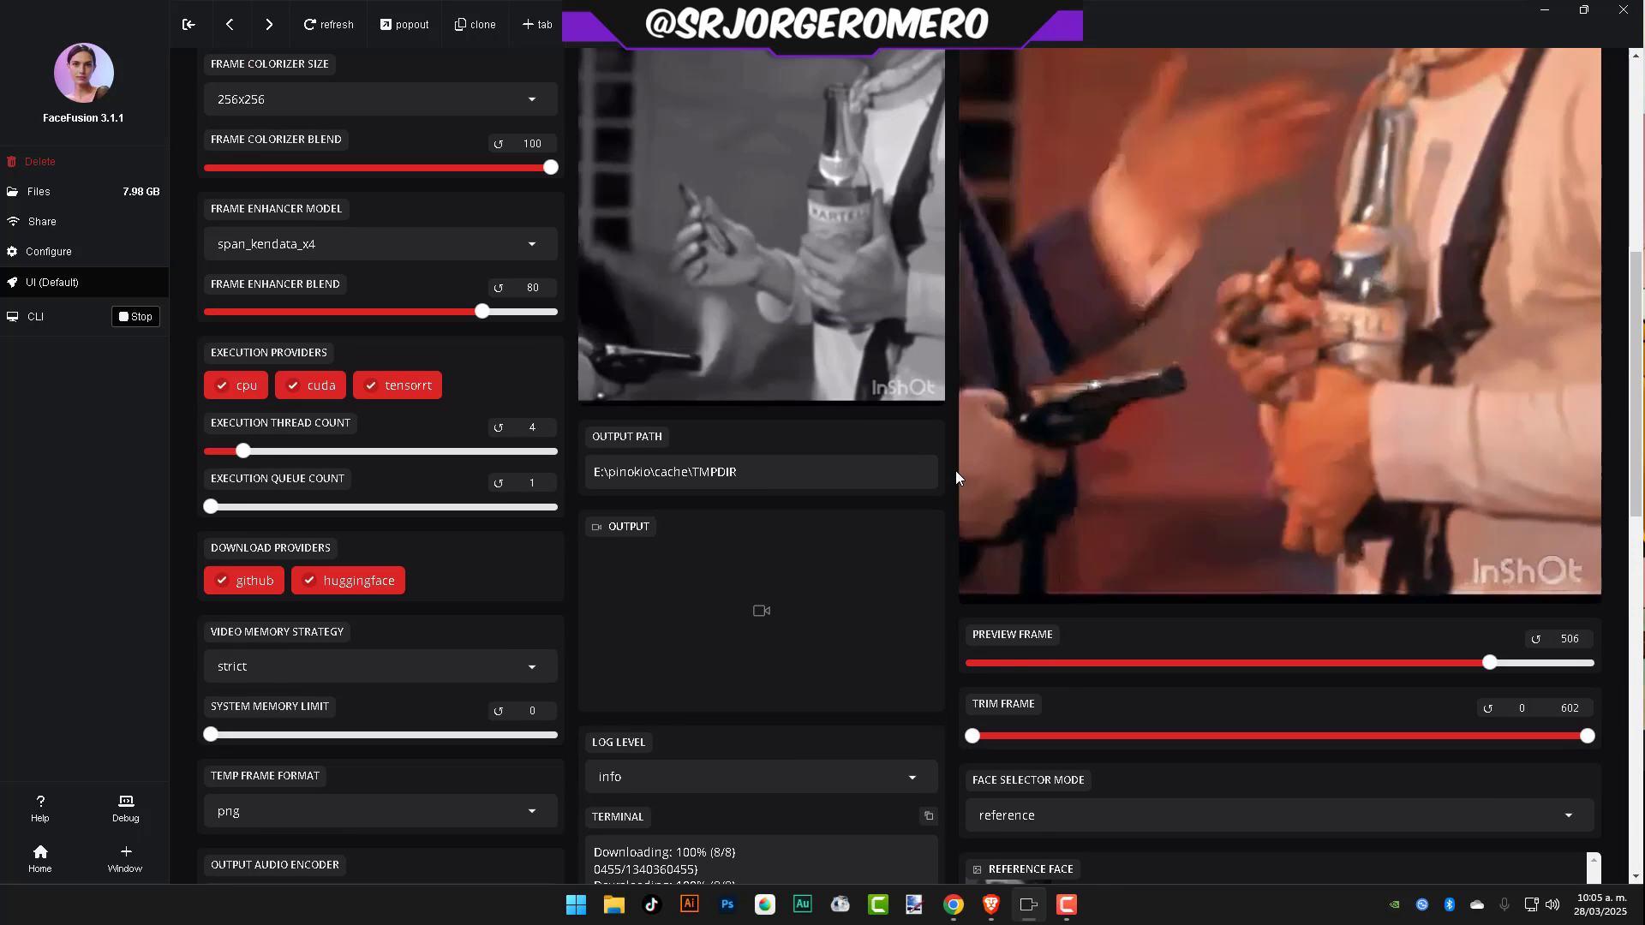
{"action": "scroll", "coordinate": [448, 358], "scroll_direction": "up", "scroll_amount": 1}
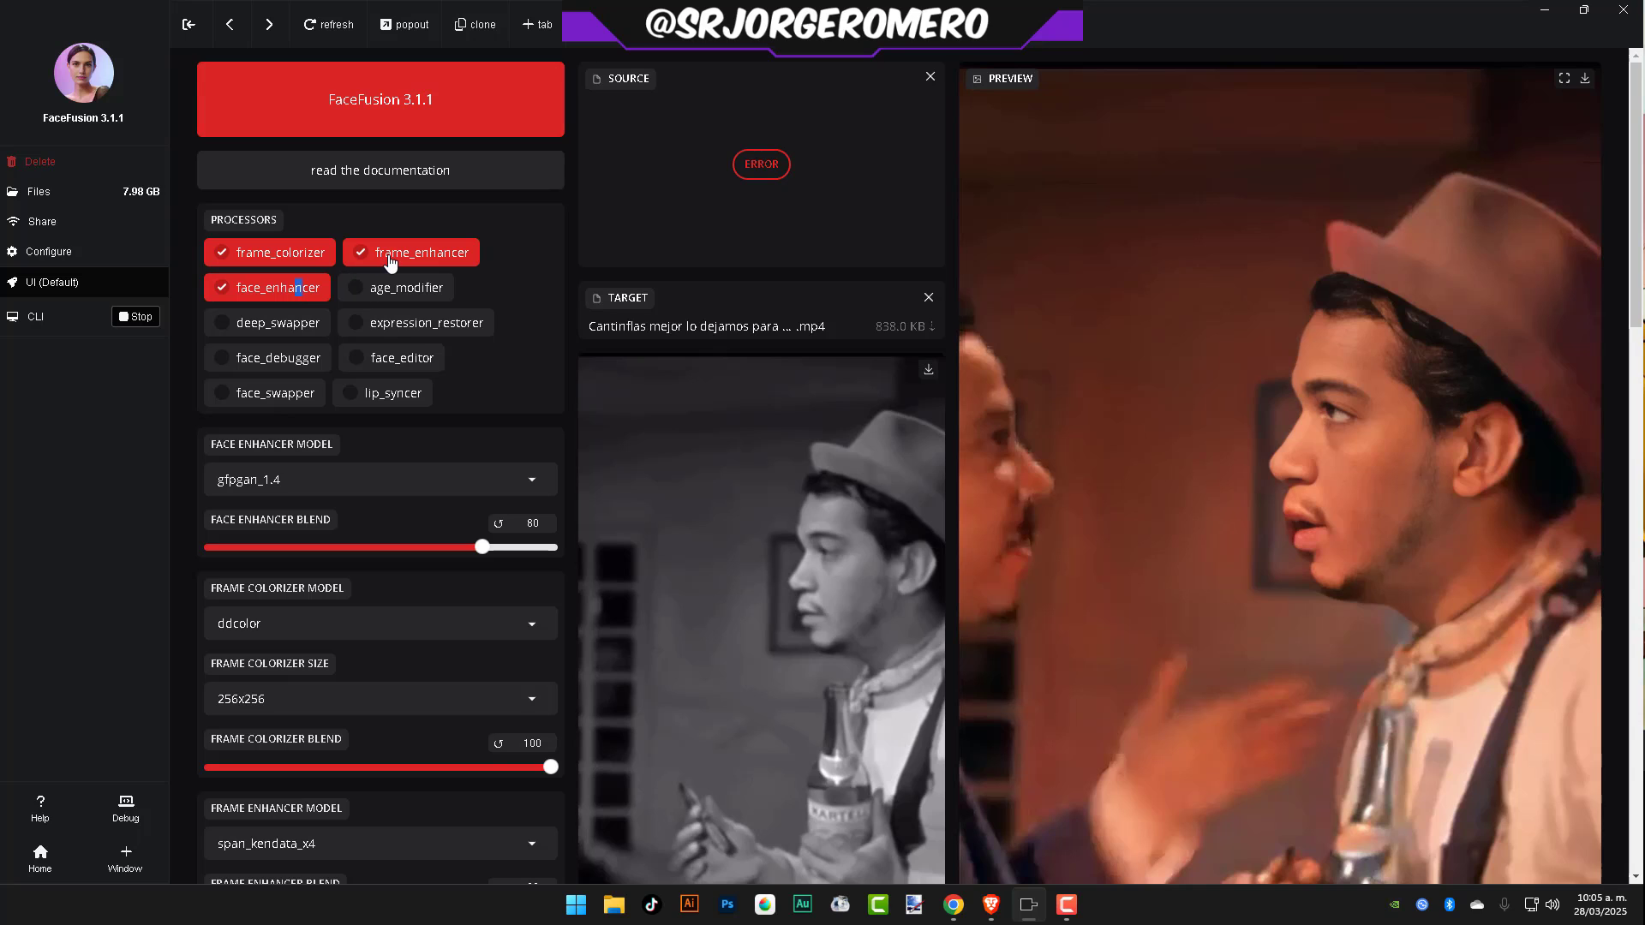
- Disable the frame_enhancer and face_enhancer processors, keeping only frame_colorizer active
{"action": "left_click_drag", "start_coordinate": [385, 166], "coordinate": [390, 166]}
{"action": "left_click", "coordinate": [361, 251]}
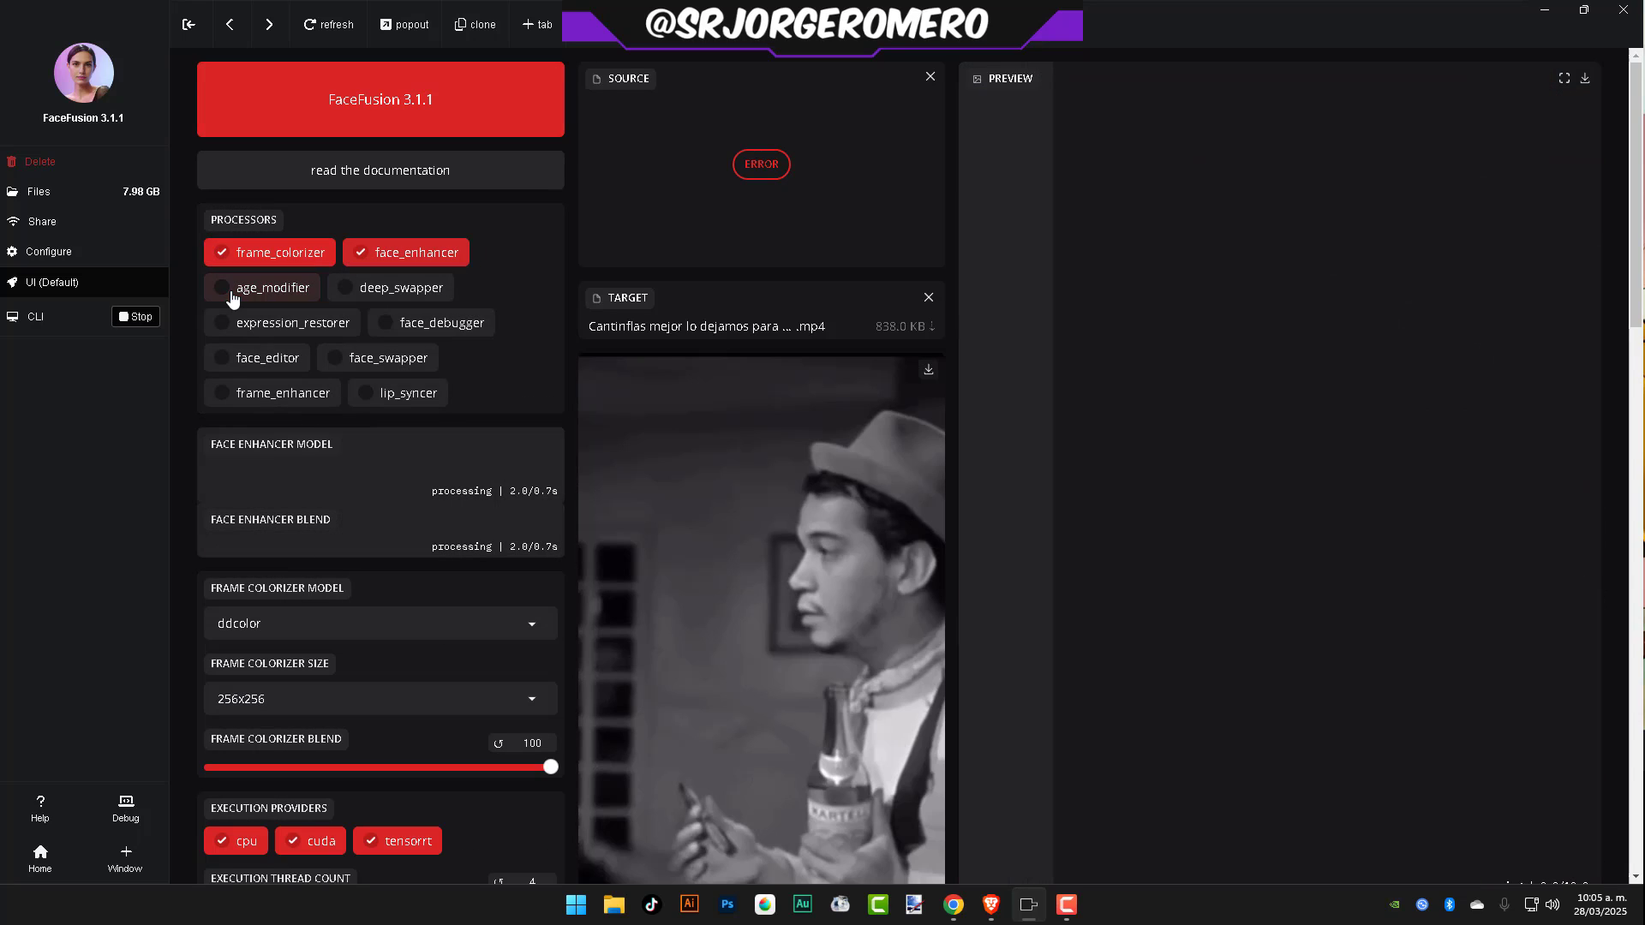
{"action": "left_click", "coordinate": [365, 258]}
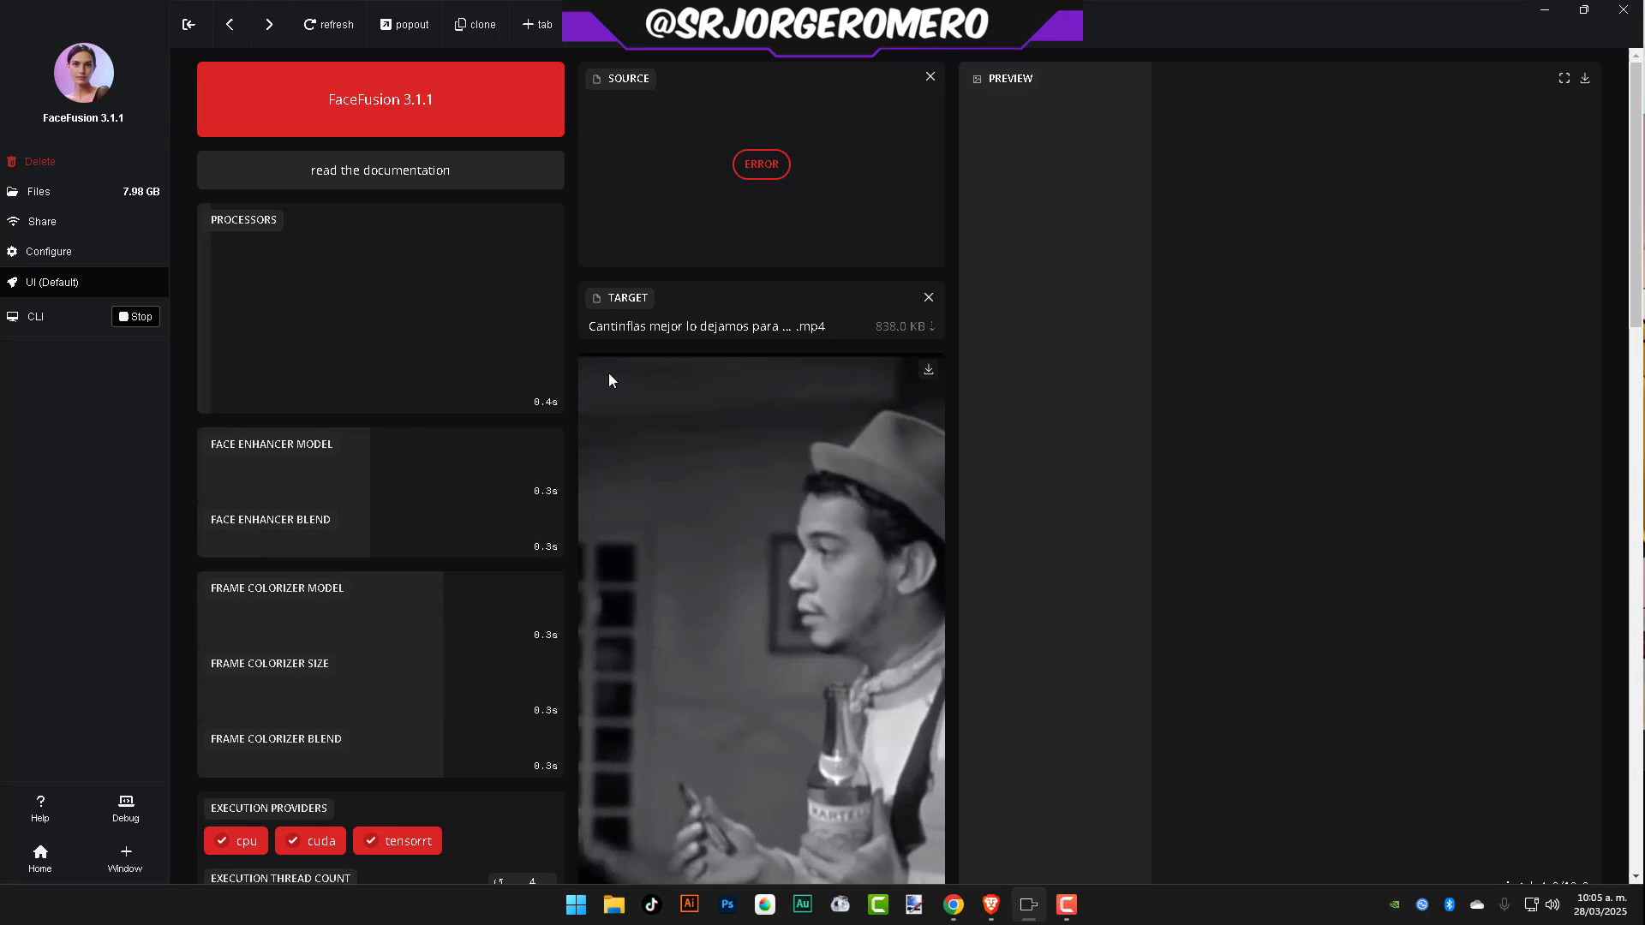
- Look through the face selector, mask, detector and landmarker settings, and check the preview with only the frame colorizer
{"action": "scroll", "coordinate": [1115, 533], "scroll_direction": "down", "scroll_amount": 15}
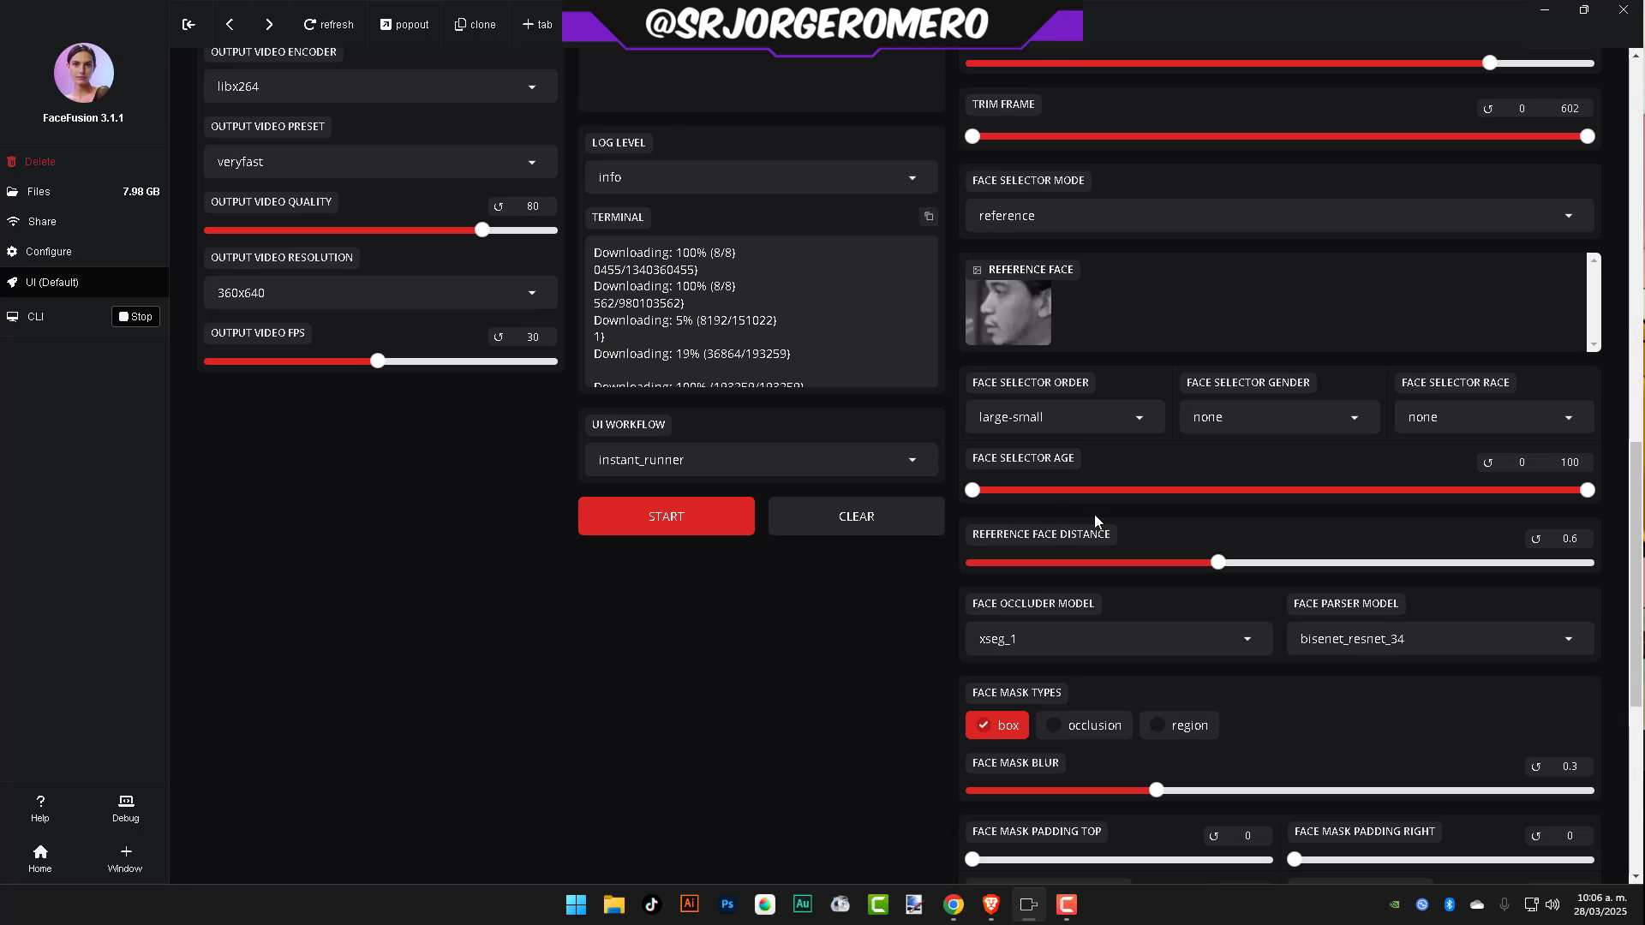
{"action": "scroll", "coordinate": [1095, 521], "scroll_direction": "down", "scroll_amount": 5}
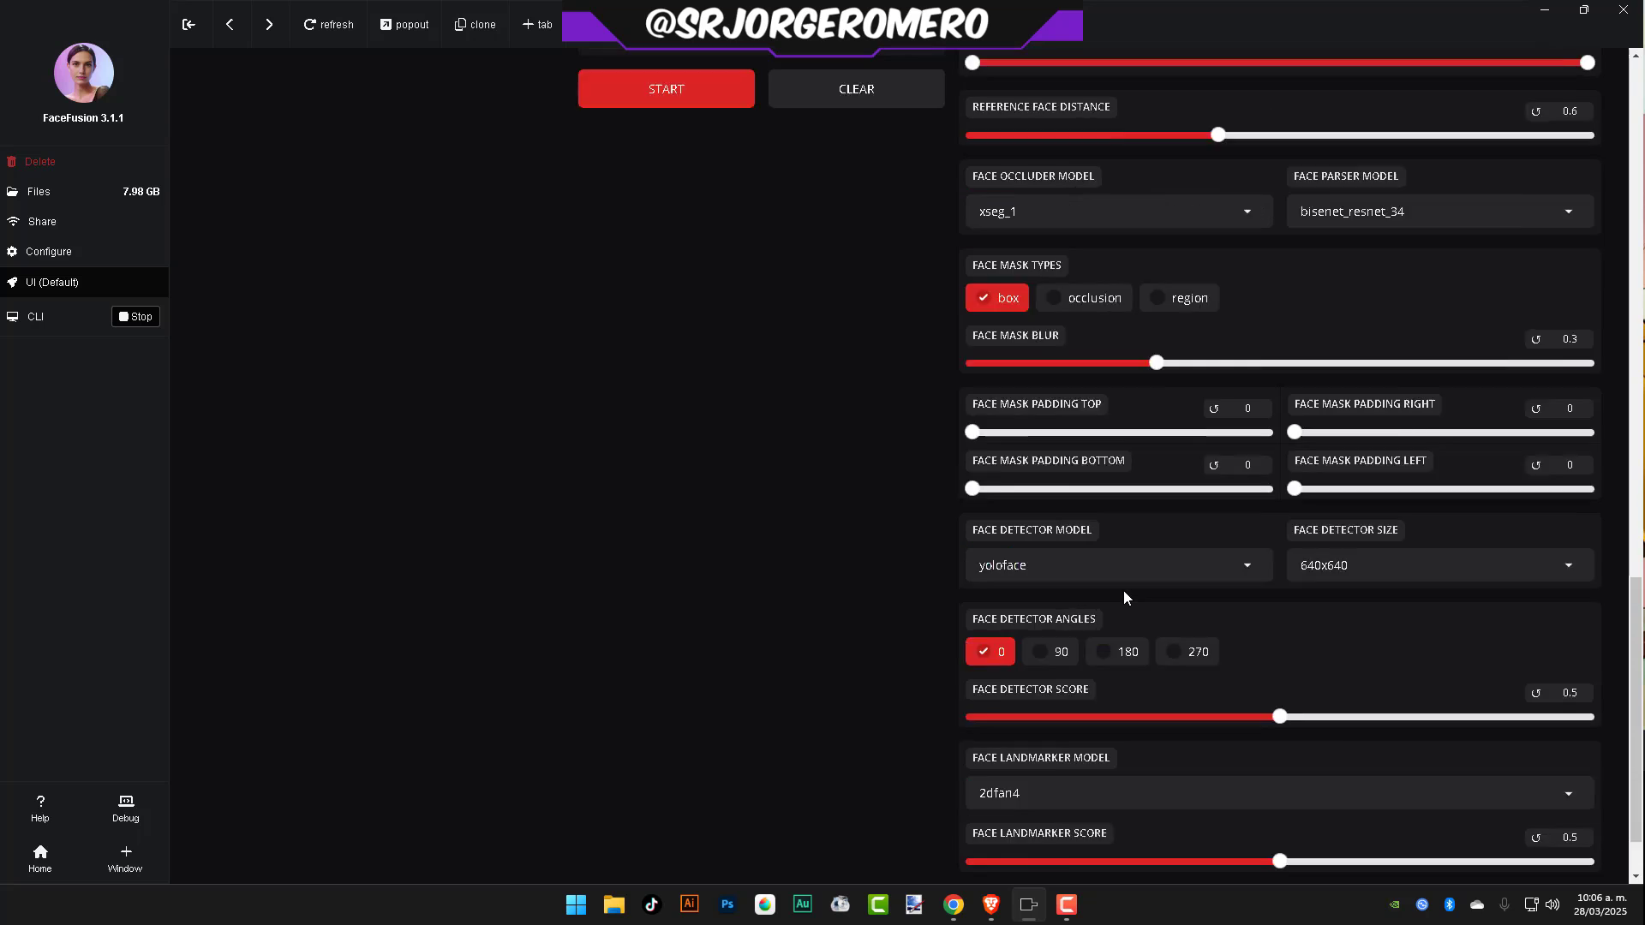
{"action": "scroll", "coordinate": [1124, 597], "scroll_direction": "up", "scroll_amount": 6}
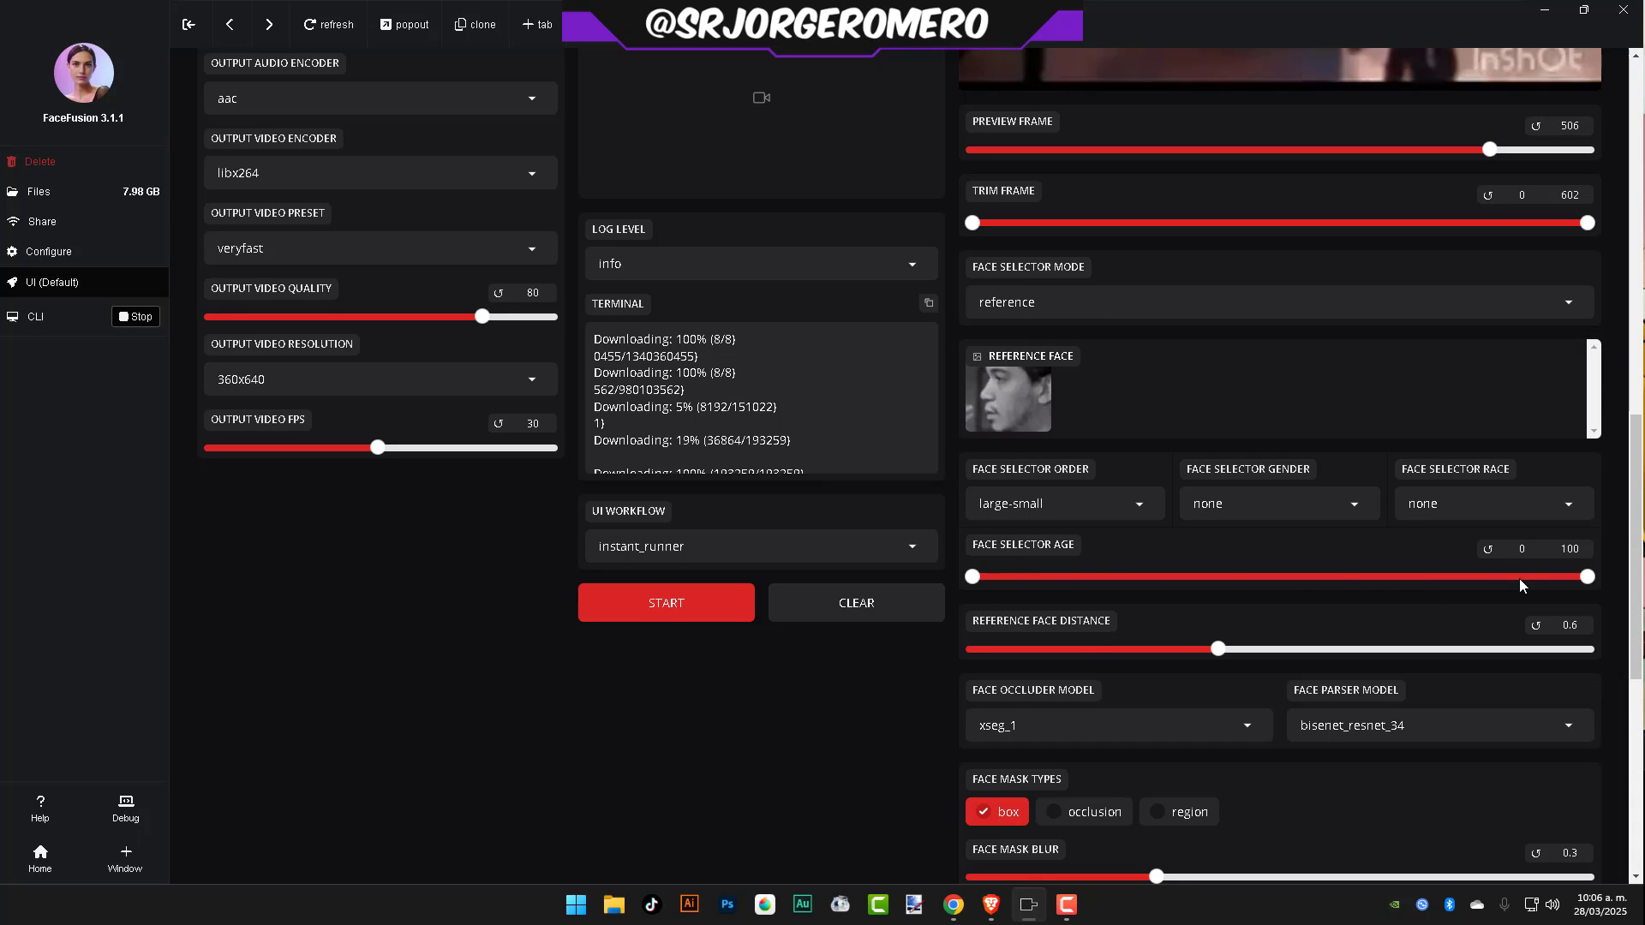
{"action": "scroll", "coordinate": [1116, 623], "scroll_direction": "down", "scroll_amount": 2}
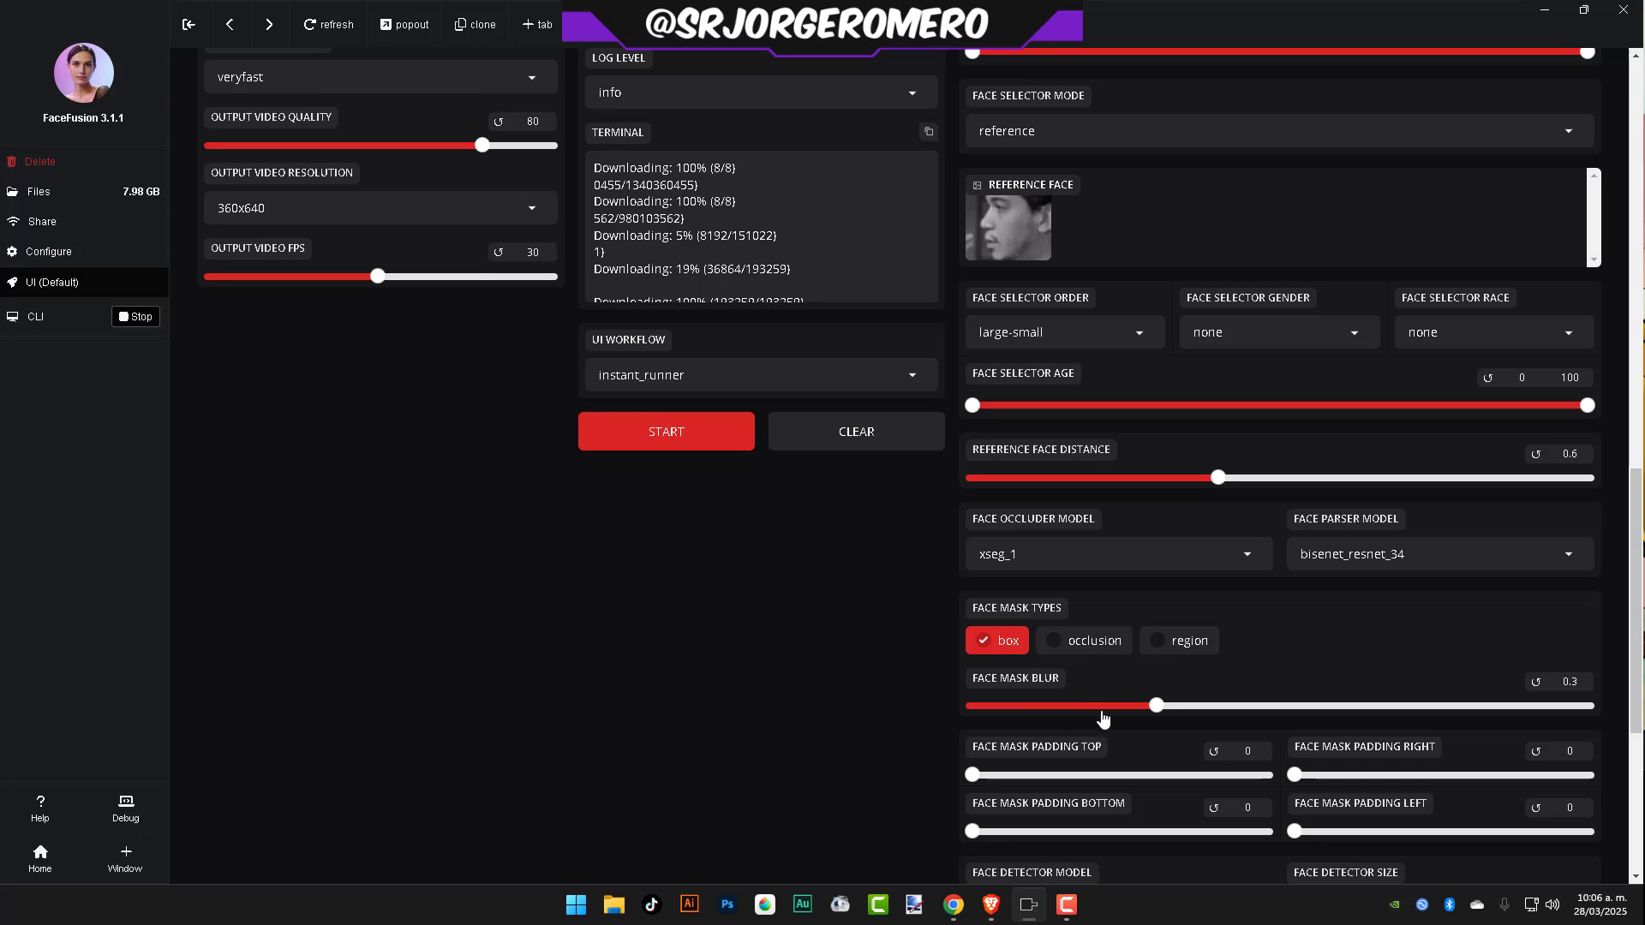
{"action": "scroll", "coordinate": [1172, 681], "scroll_direction": "down", "scroll_amount": 5}
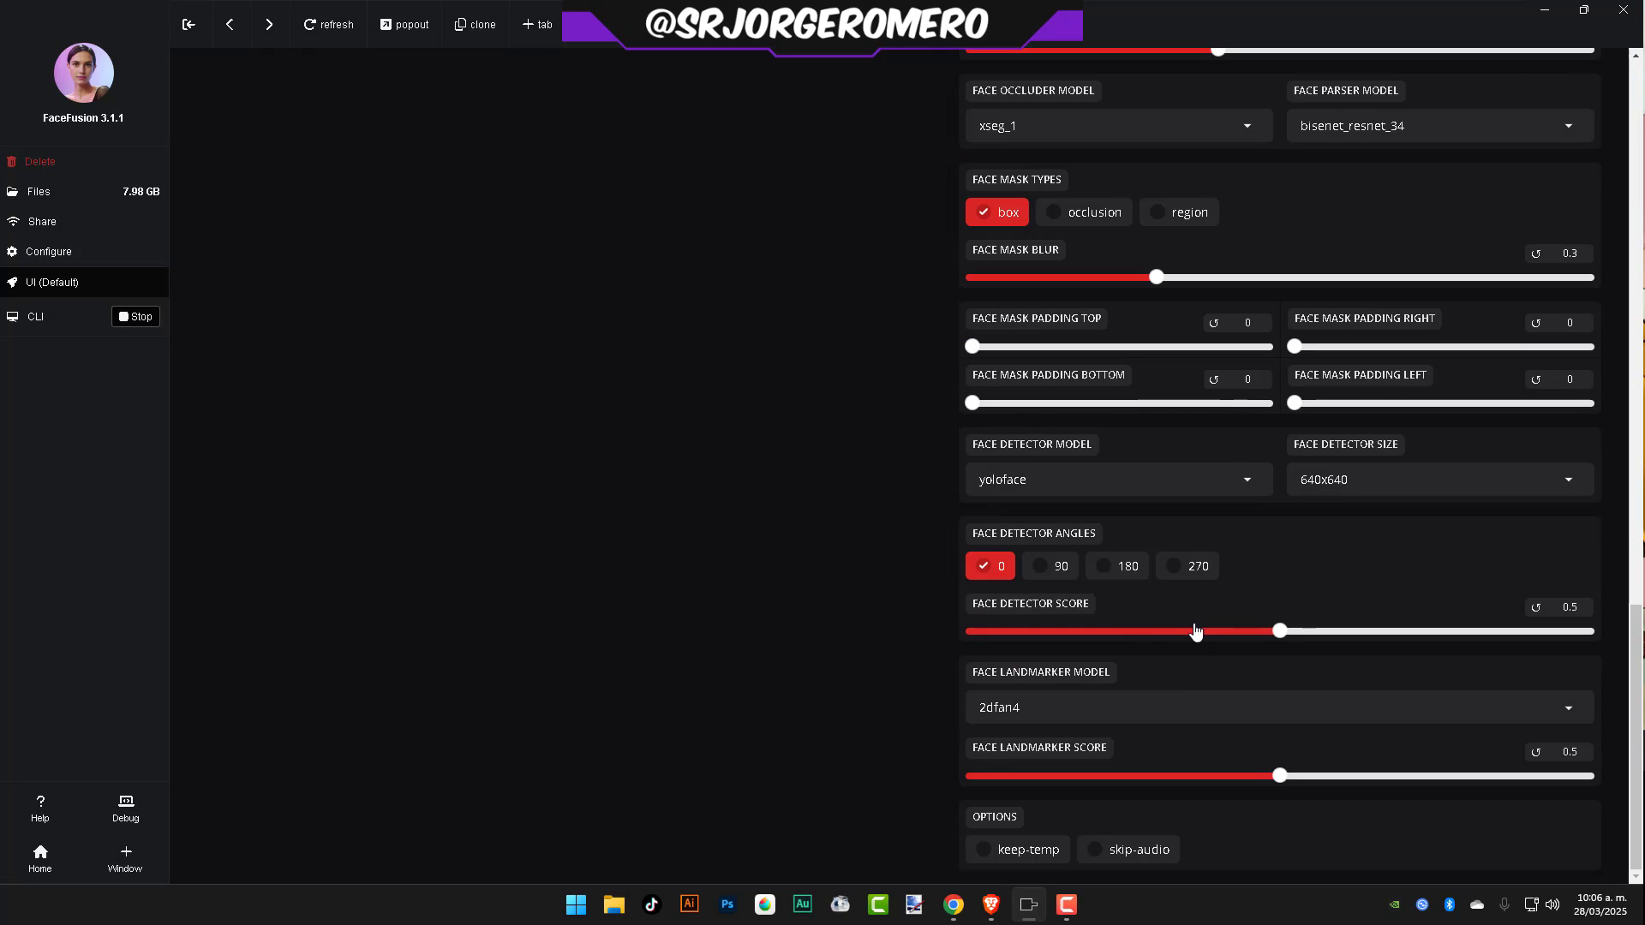
{"action": "scroll", "coordinate": [1150, 694], "scroll_direction": "up", "scroll_amount": 4}
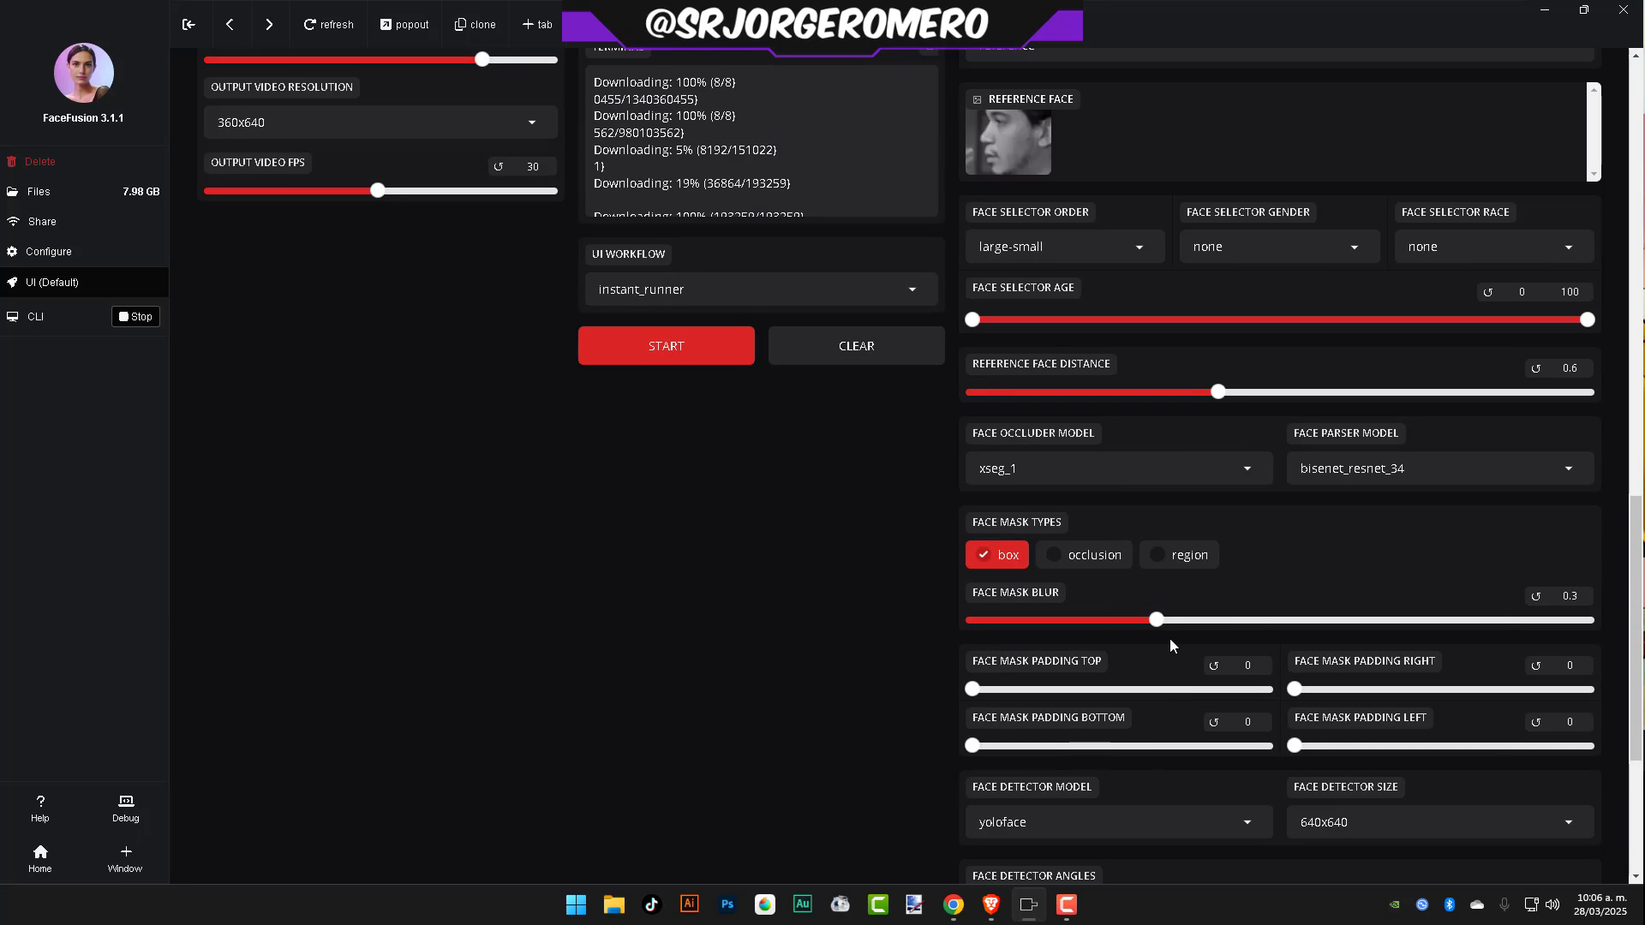
{"action": "scroll", "coordinate": [1169, 639], "scroll_direction": "up", "scroll_amount": 3}
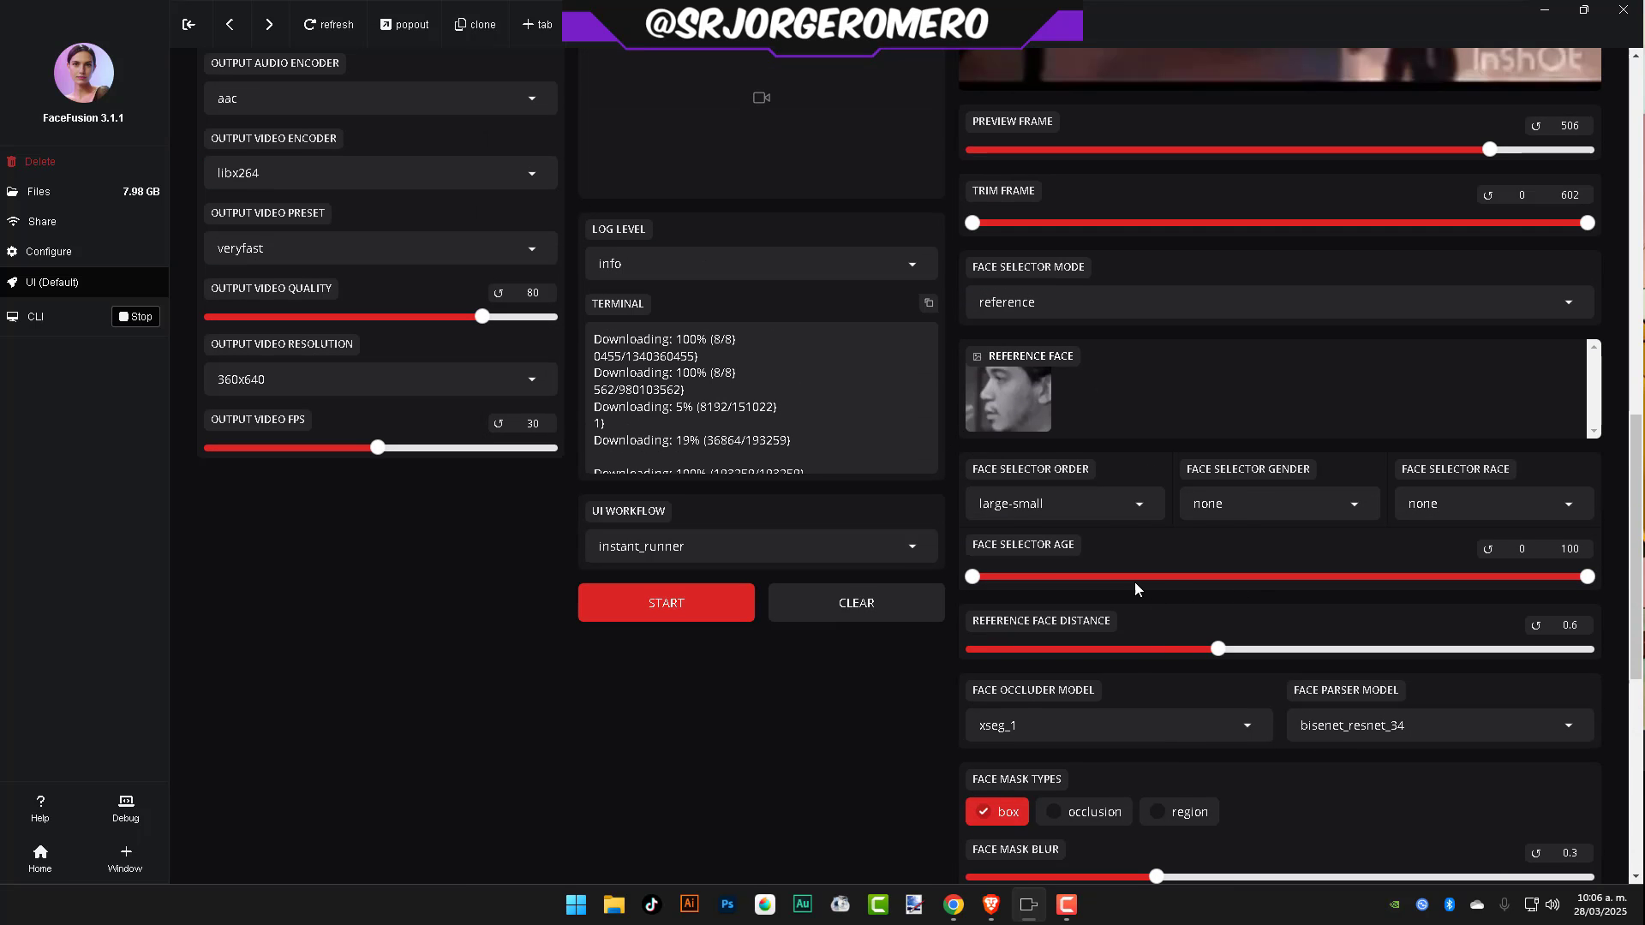
{"action": "scroll", "coordinate": [1134, 583], "scroll_direction": "up", "scroll_amount": 15}
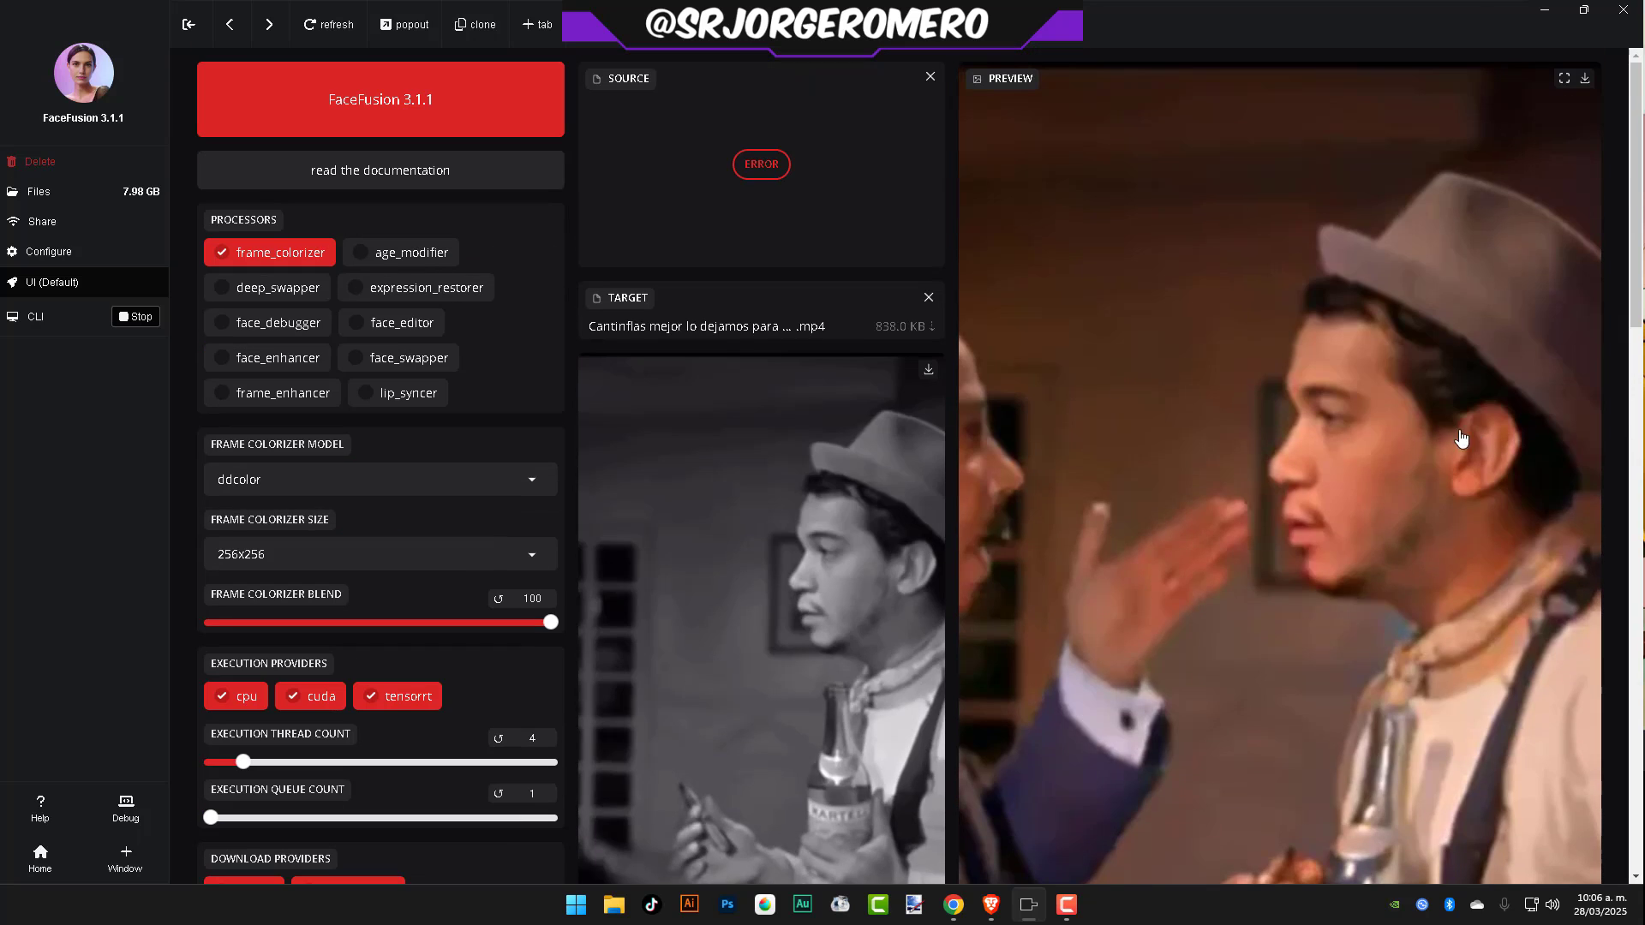
- Start processing the target video with the frame_colorizer processor and the instant_runner workflow
{"action": "scroll", "coordinate": [1149, 486], "scroll_direction": "down", "scroll_amount": 1}
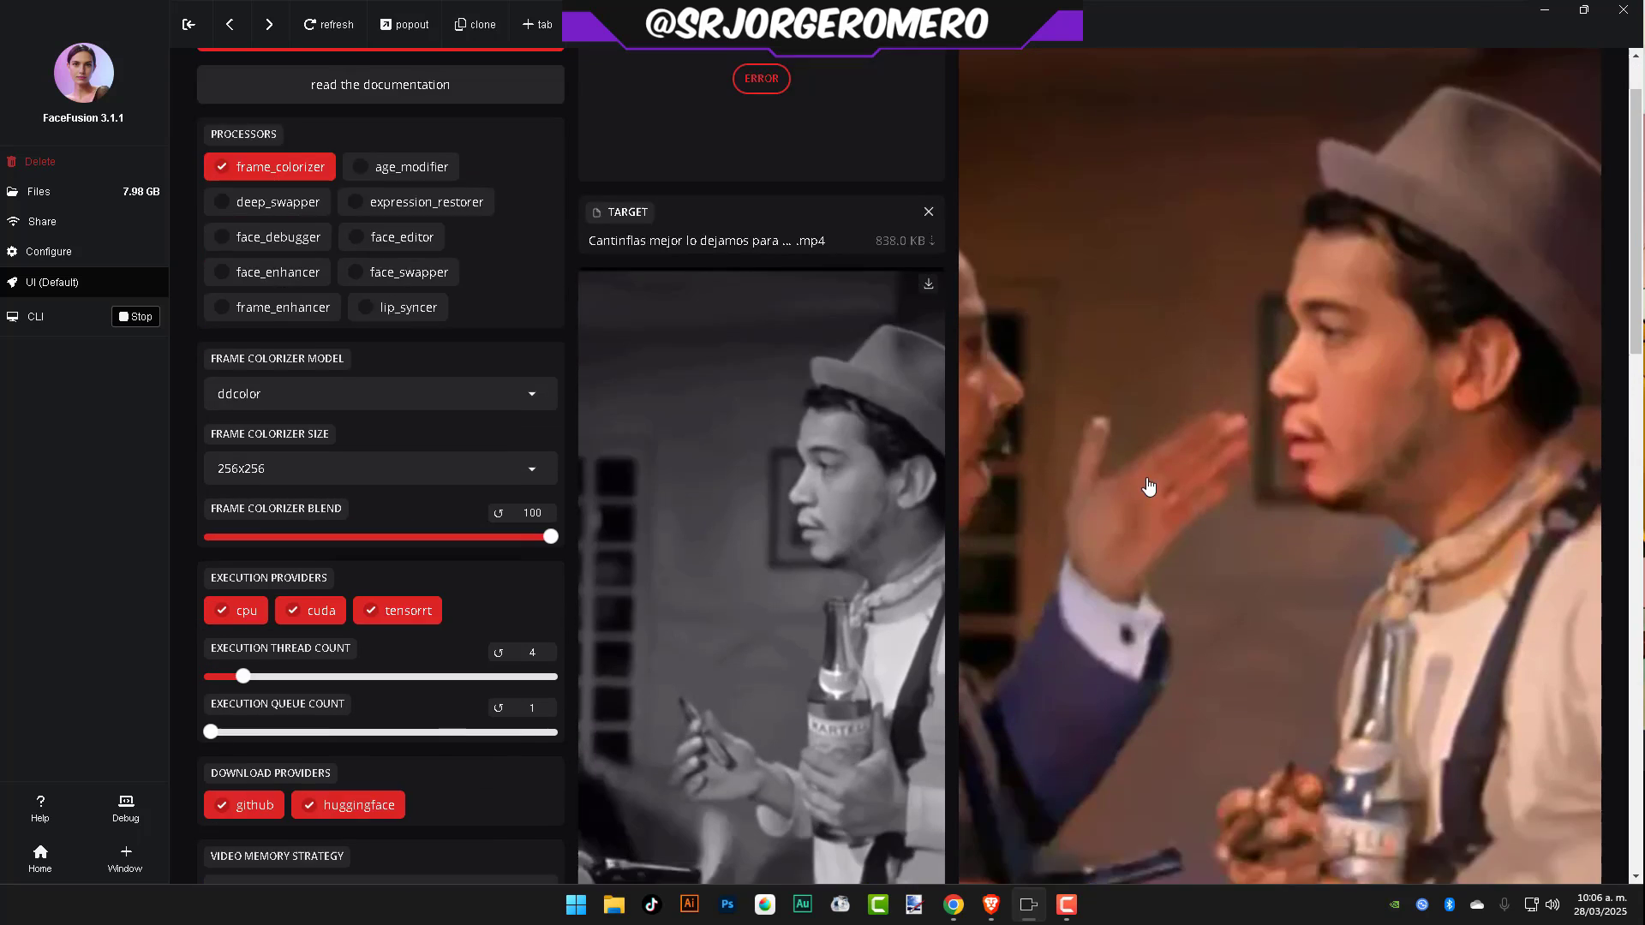
{"action": "scroll", "coordinate": [1149, 486], "scroll_direction": "down", "scroll_amount": 10}
{"action": "scroll", "coordinate": [773, 716], "scroll_direction": "down", "scroll_amount": 2}
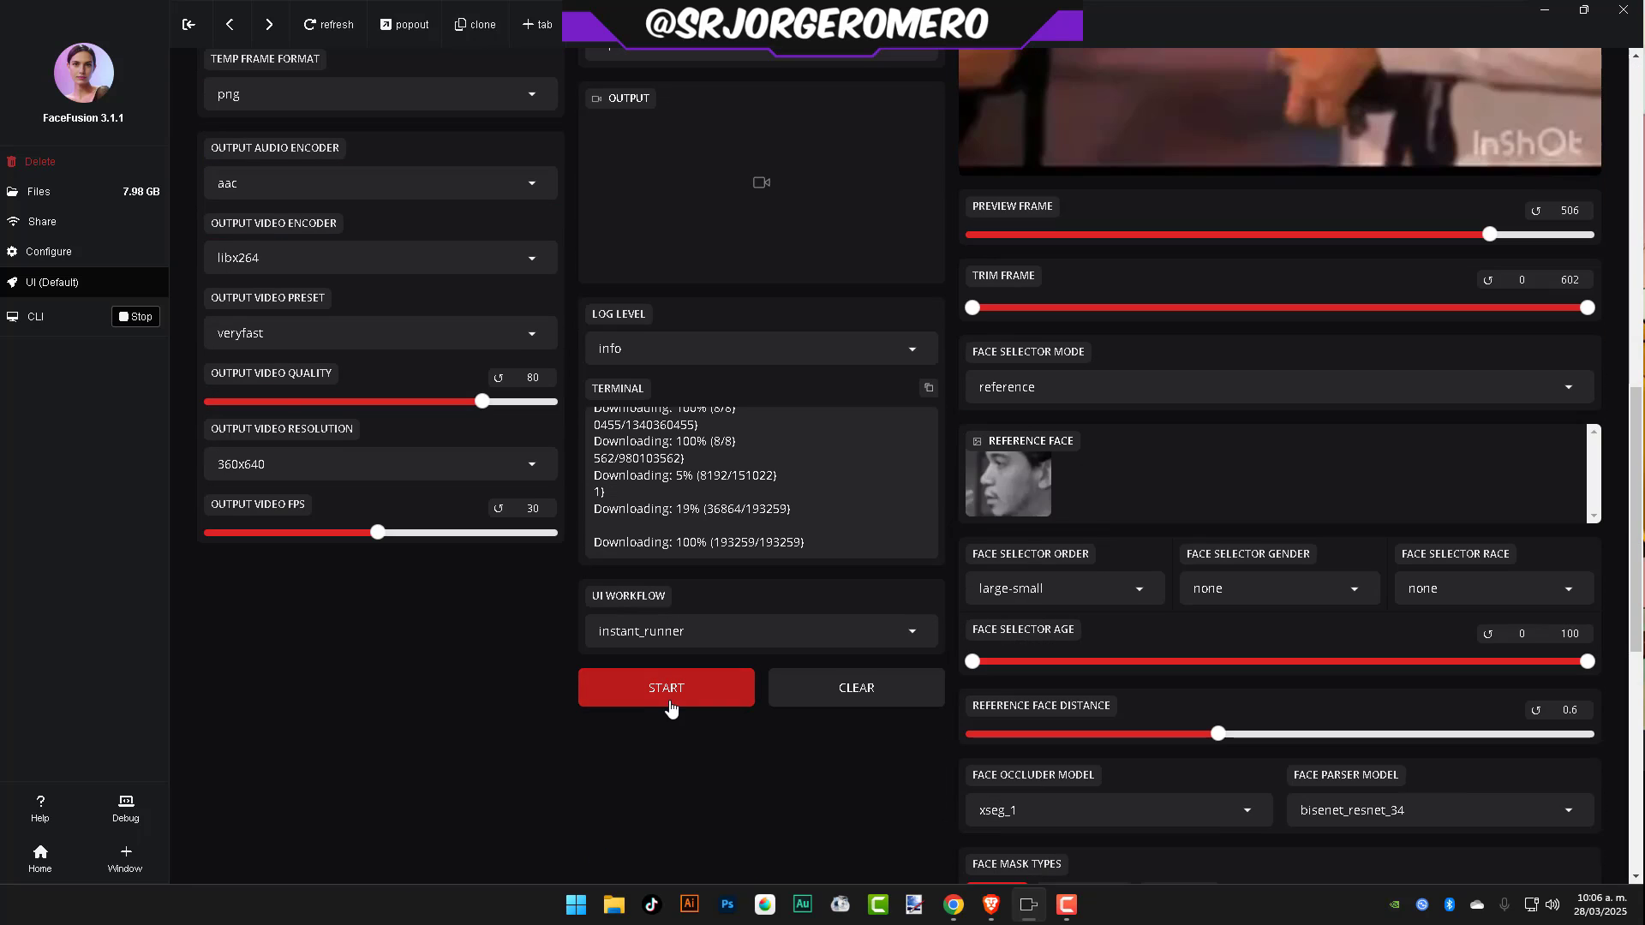
{"action": "left_click", "coordinate": [670, 704]}
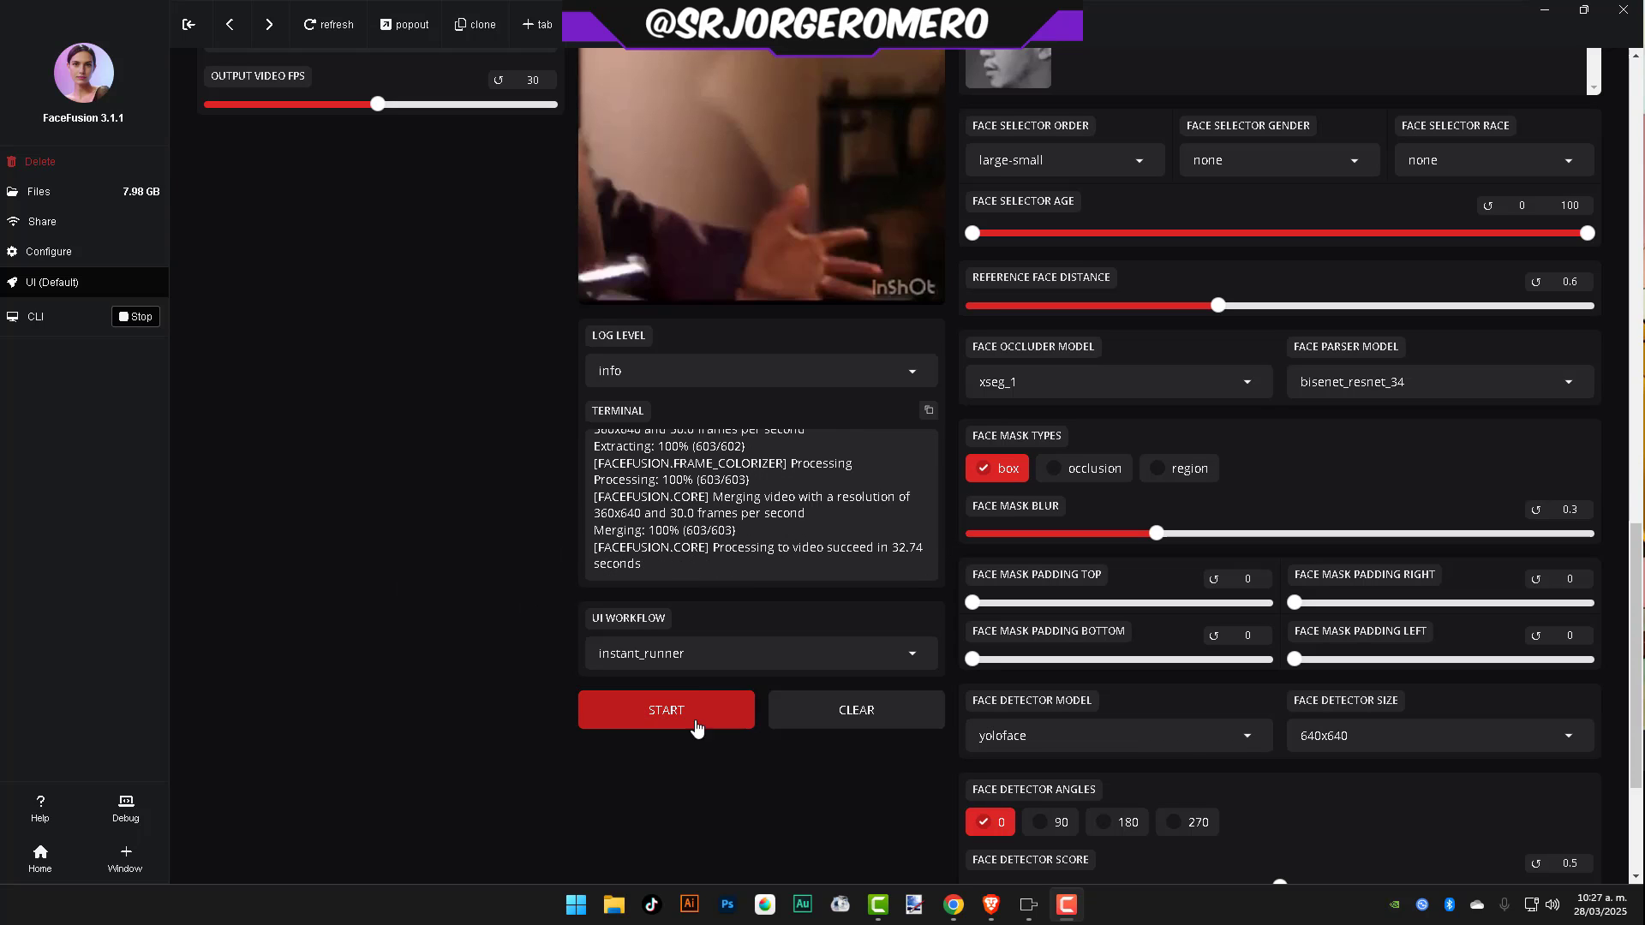
- Review the settings used for the finished render, and play the colorized output video up to 0:14
{"action": "scroll", "coordinate": [506, 622], "scroll_direction": "up", "scroll_amount": 20}
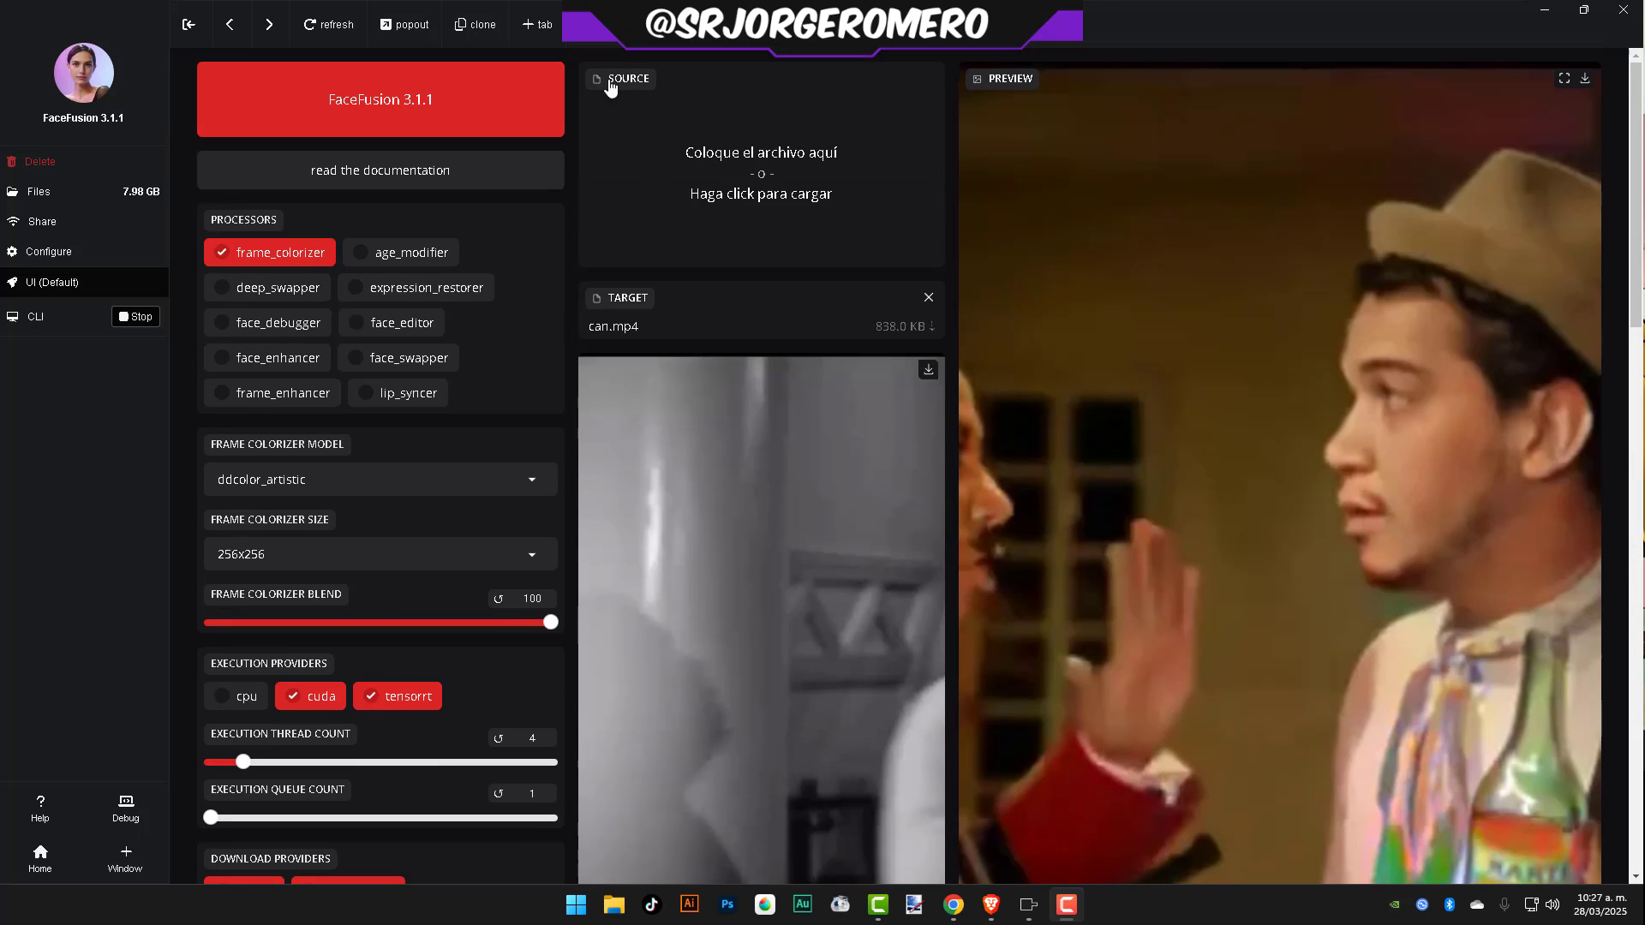
{"action": "scroll", "coordinate": [658, 303], "scroll_direction": "down", "scroll_amount": 7}
{"action": "scroll", "coordinate": [623, 485], "scroll_direction": "down", "scroll_amount": 4}
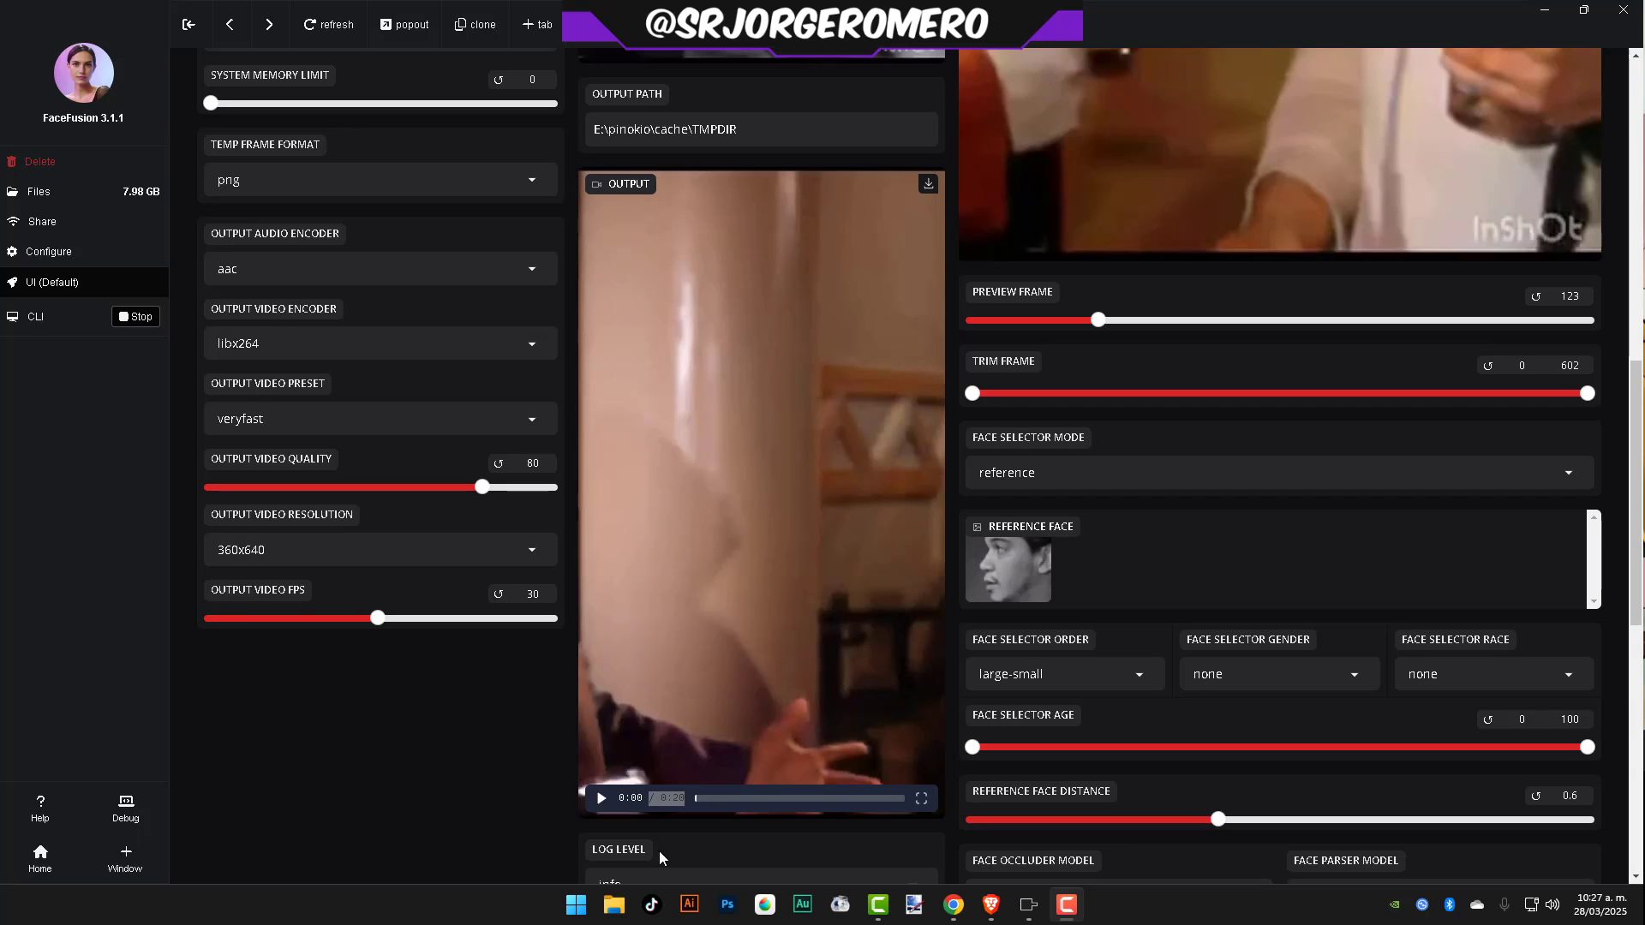
{"action": "left_click", "coordinate": [600, 800]}
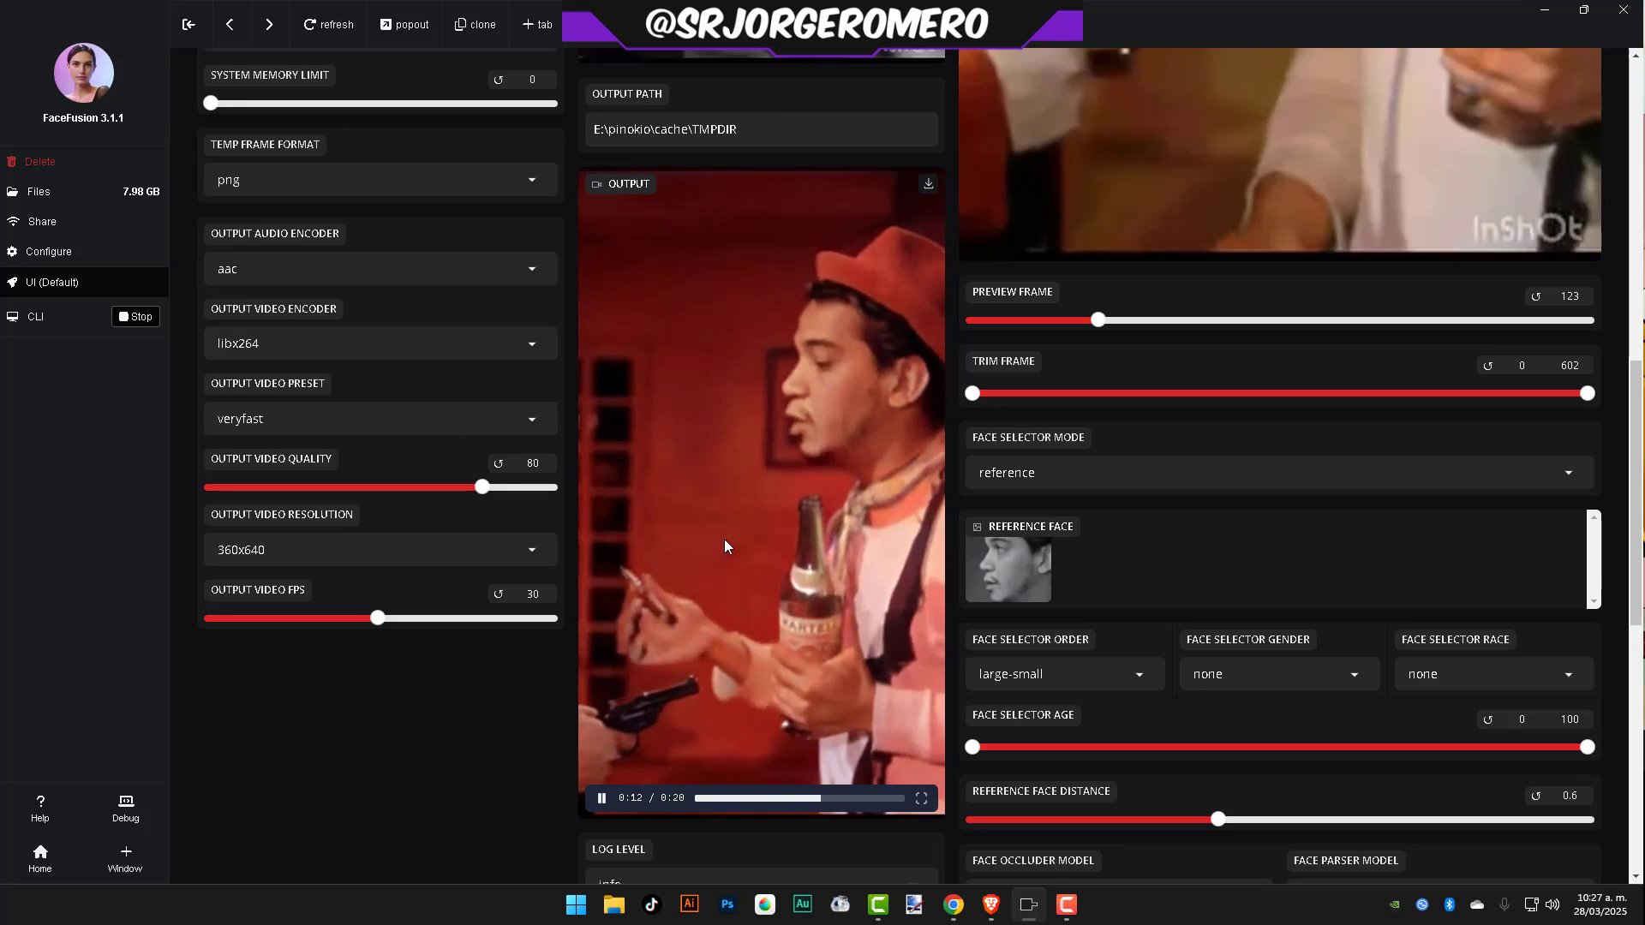
{"action": "left_click", "coordinate": [601, 797]}
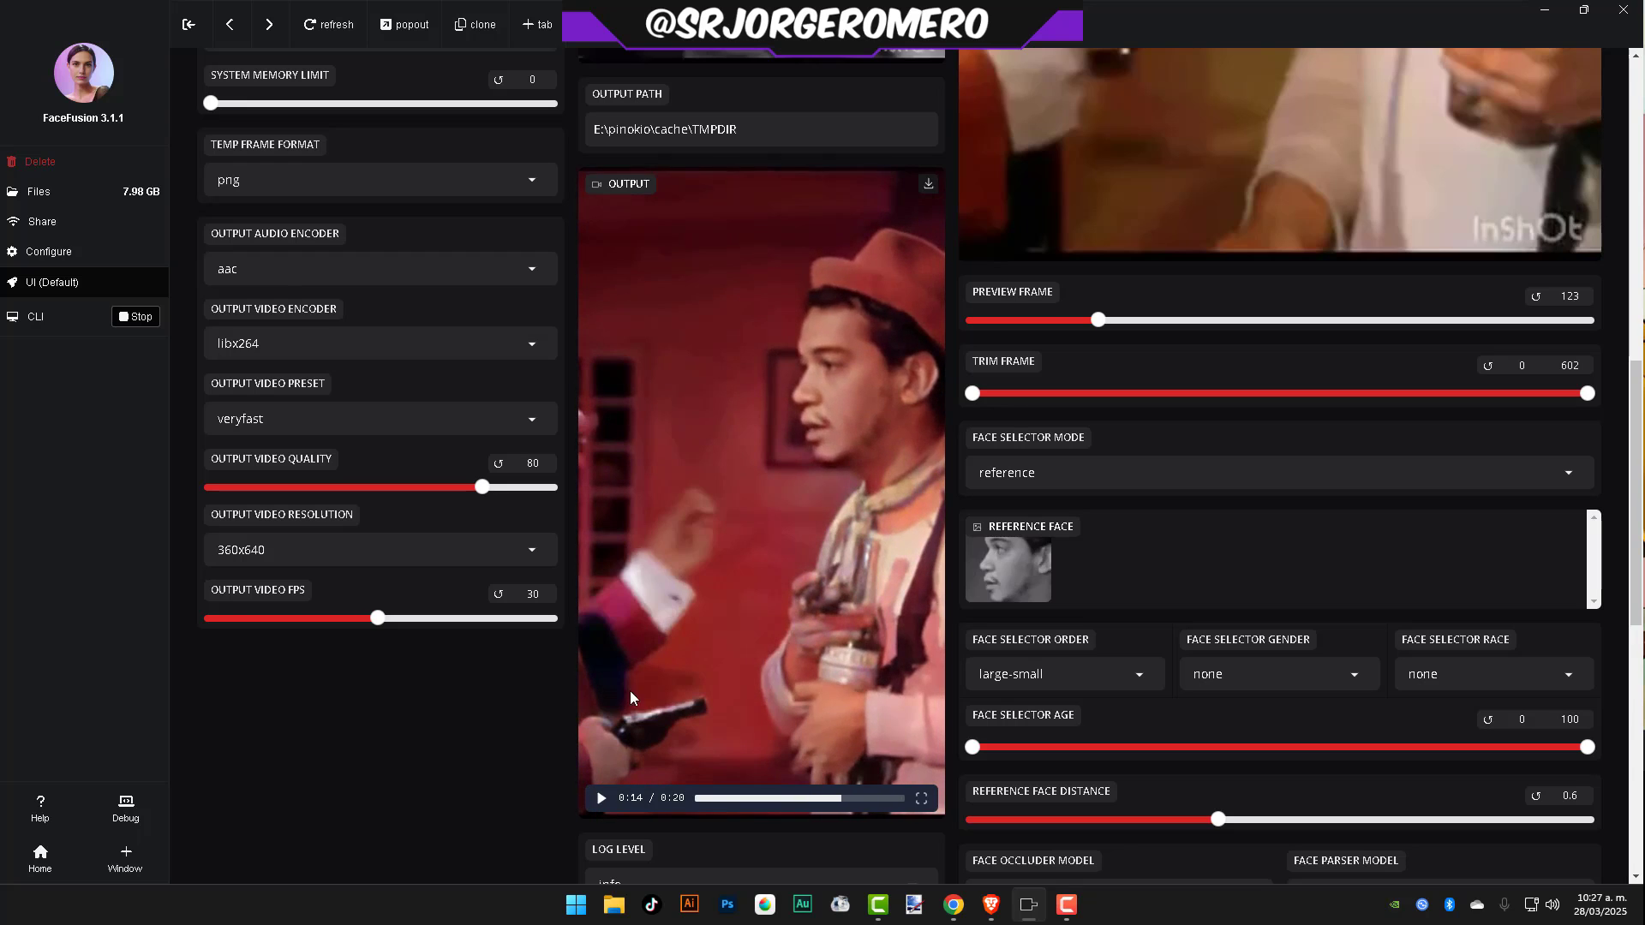
- Save the output video to the desktop (Escritorio) as 235fbf67 and place its icon near the can video file
{"action": "left_click", "coordinate": [928, 184]}
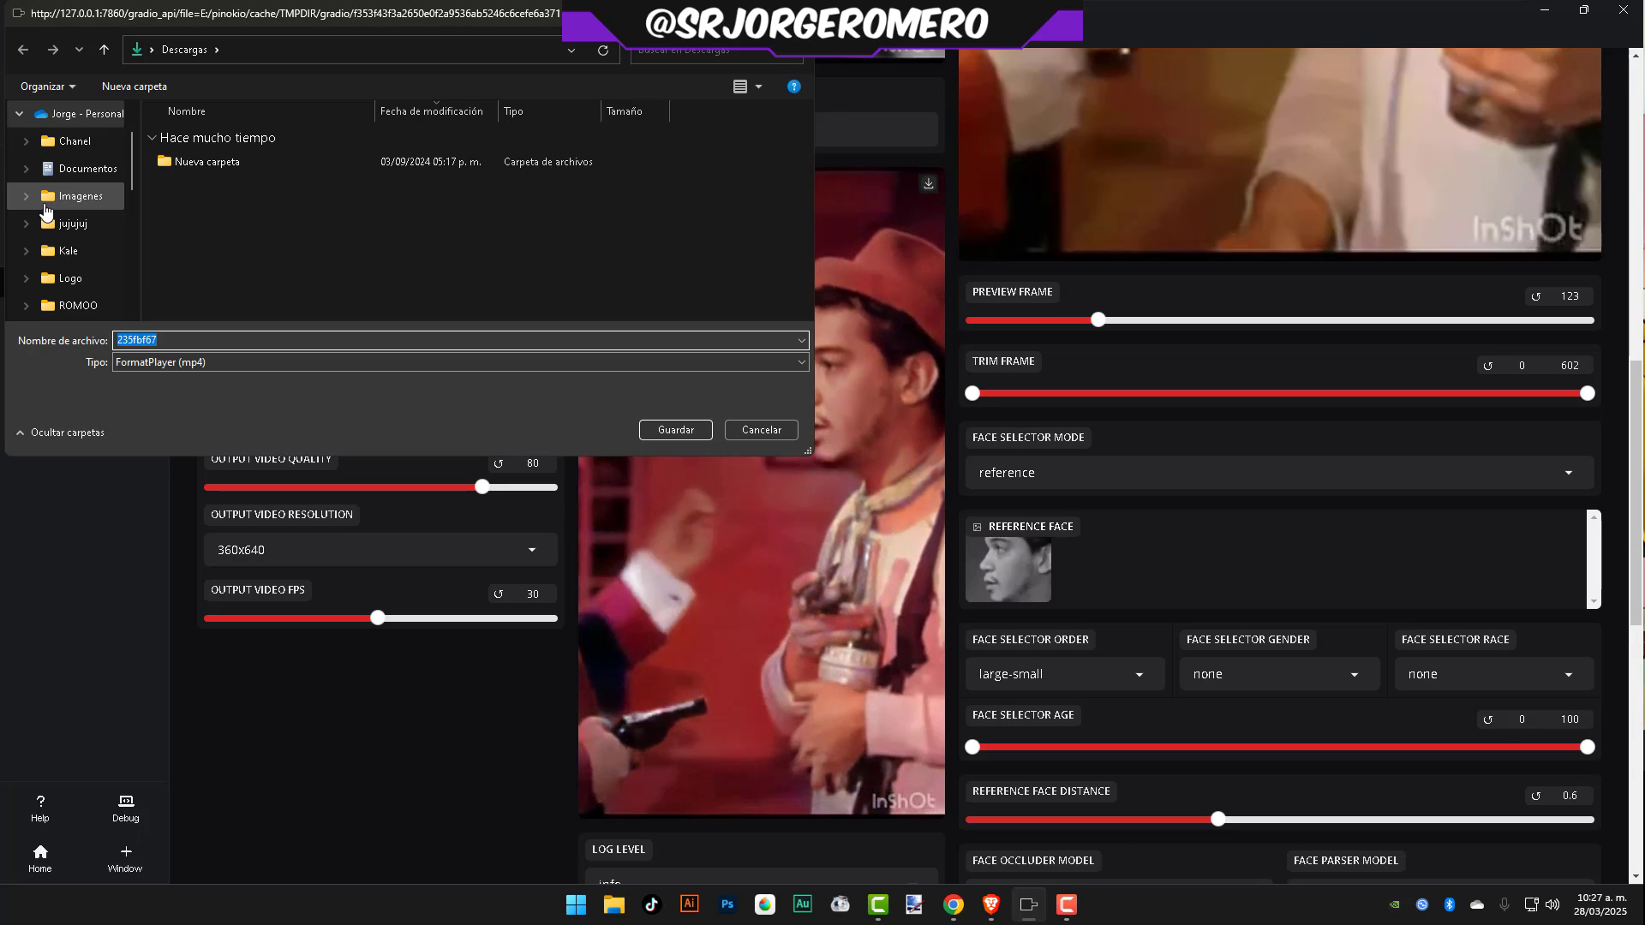
{"action": "scroll", "coordinate": [64, 189], "scroll_direction": "down", "scroll_amount": 3}
{"action": "left_click", "coordinate": [67, 251]}
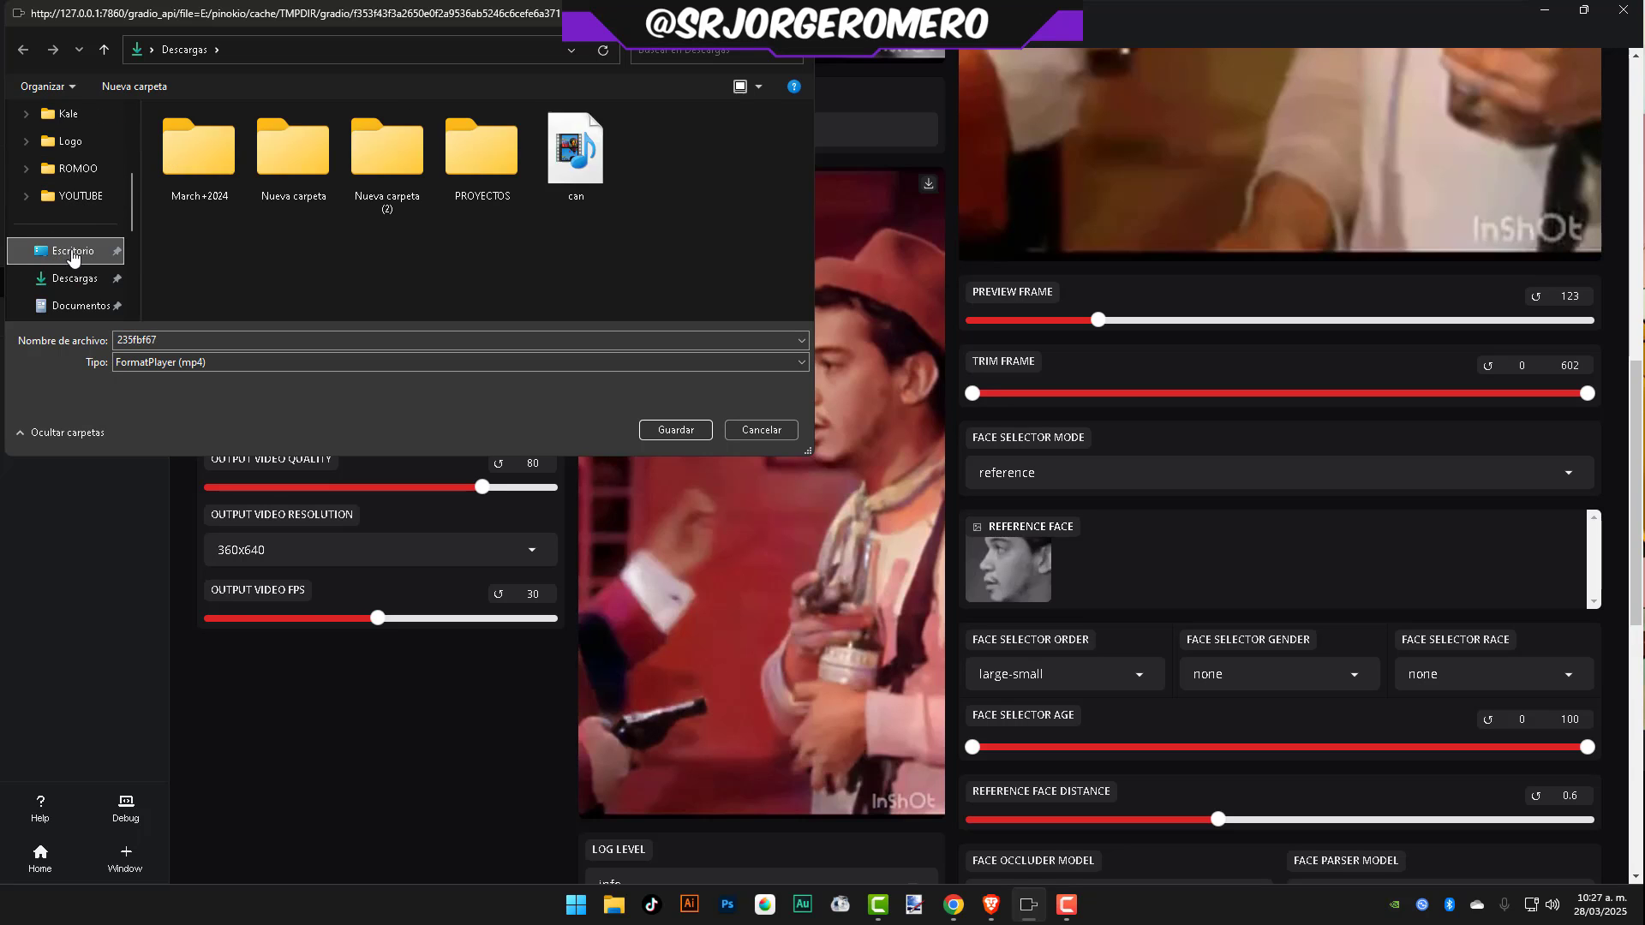
{"action": "left_click", "coordinate": [689, 430]}
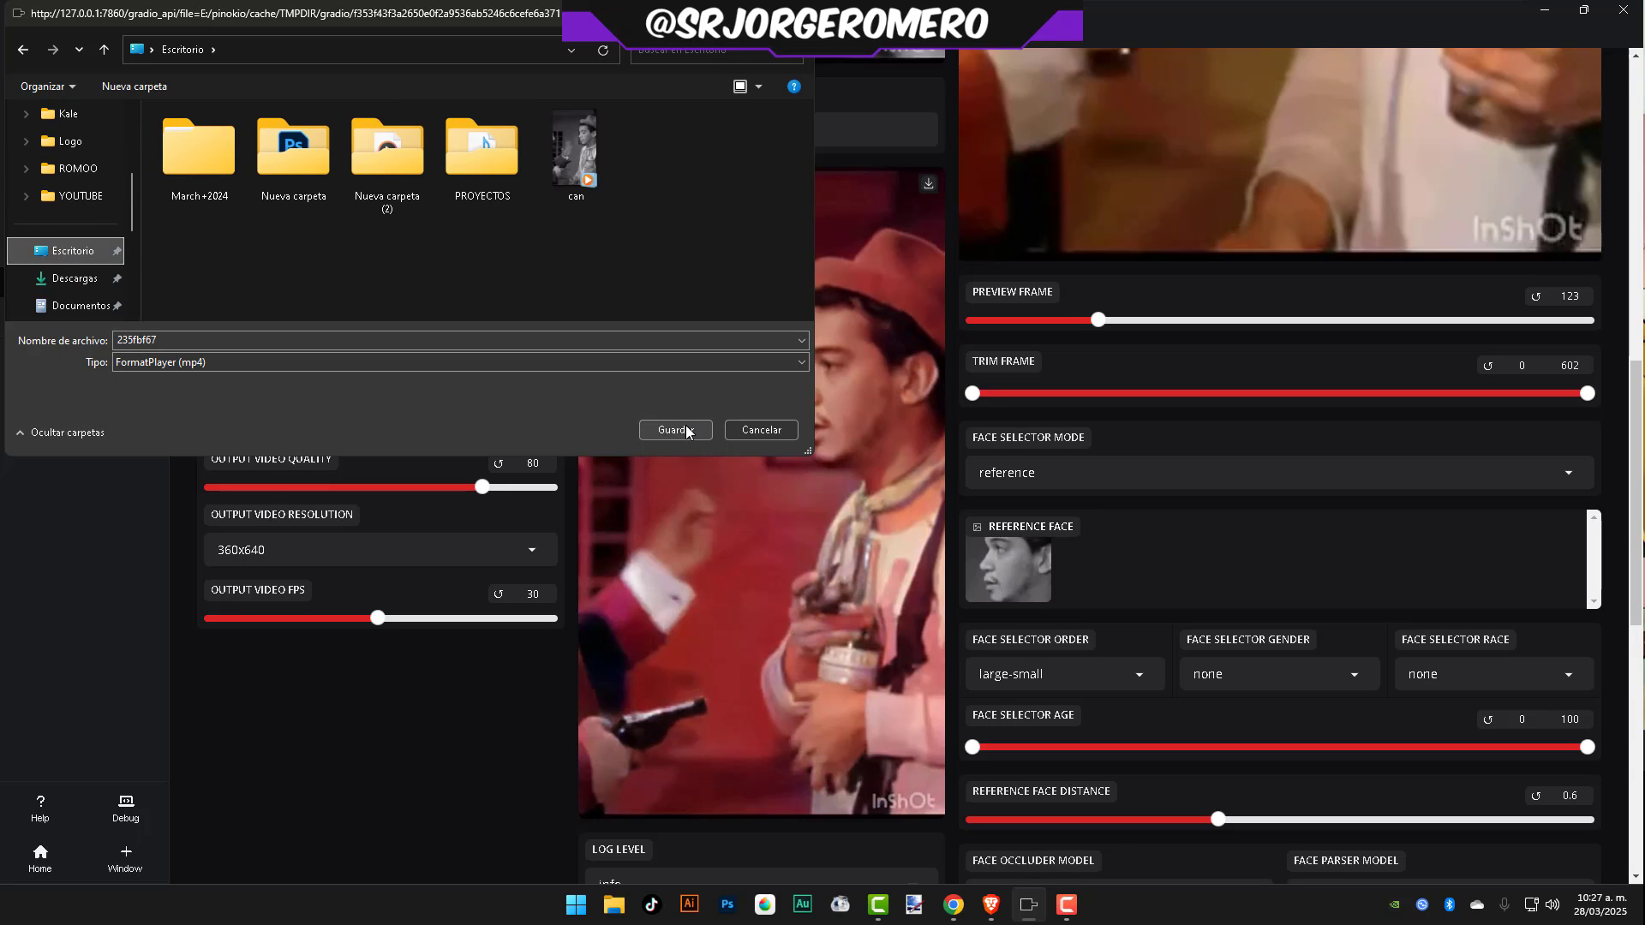
{"action": "left_click", "coordinate": [1545, 9]}
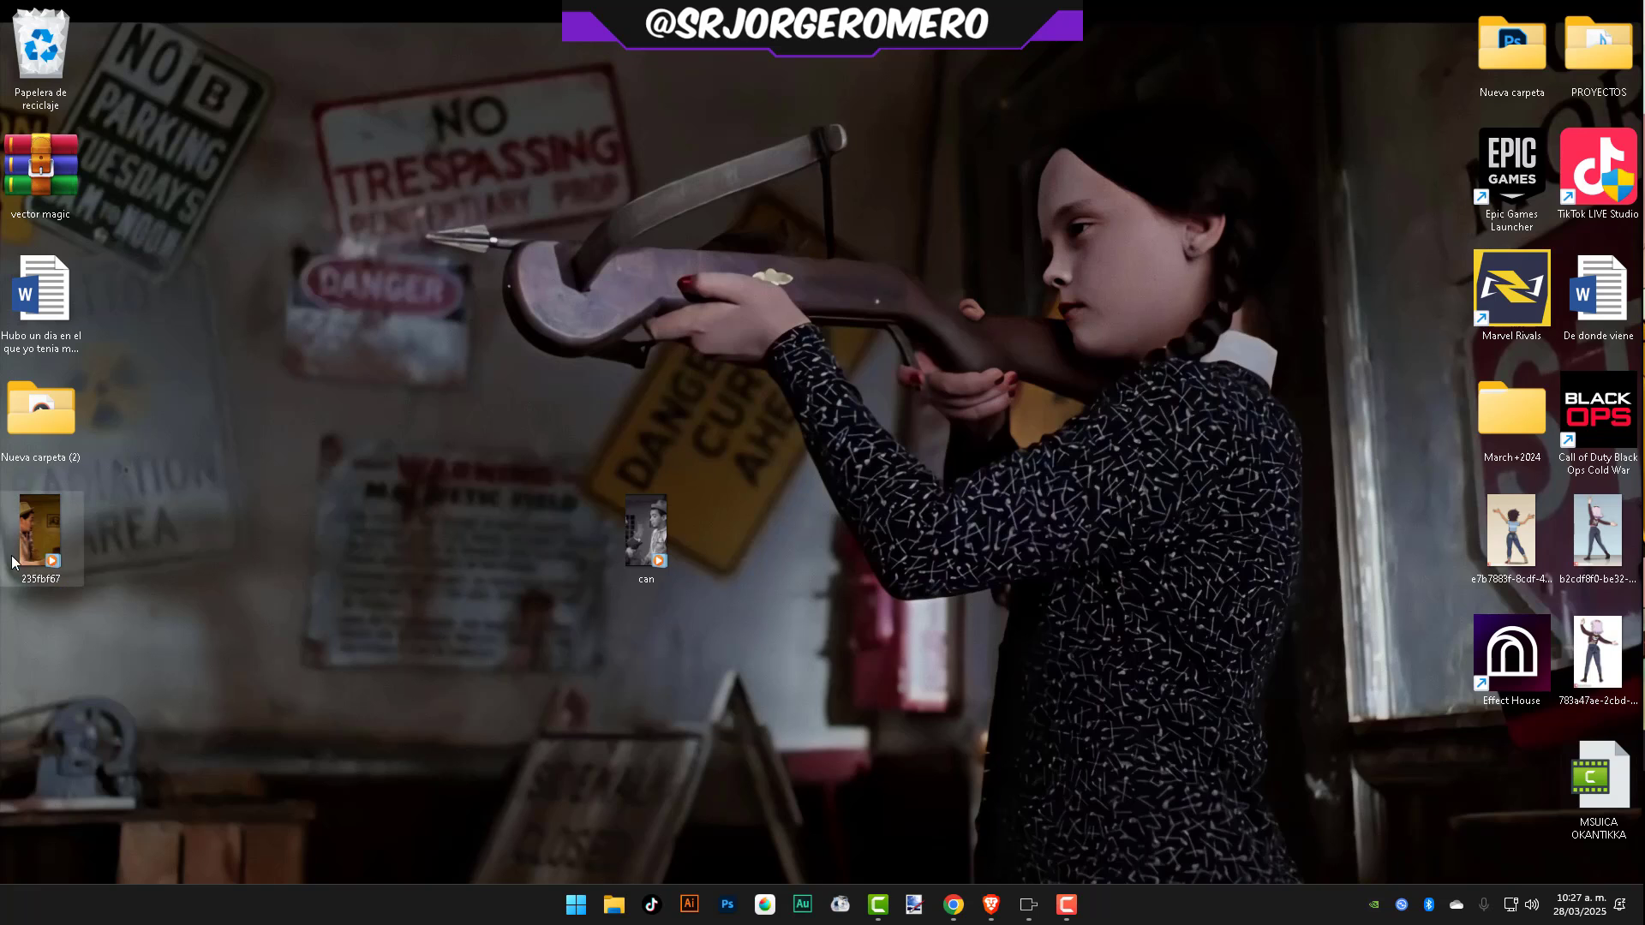
{"action": "left_click_drag", "start_coordinate": [41, 531], "coordinate": [567, 429]}
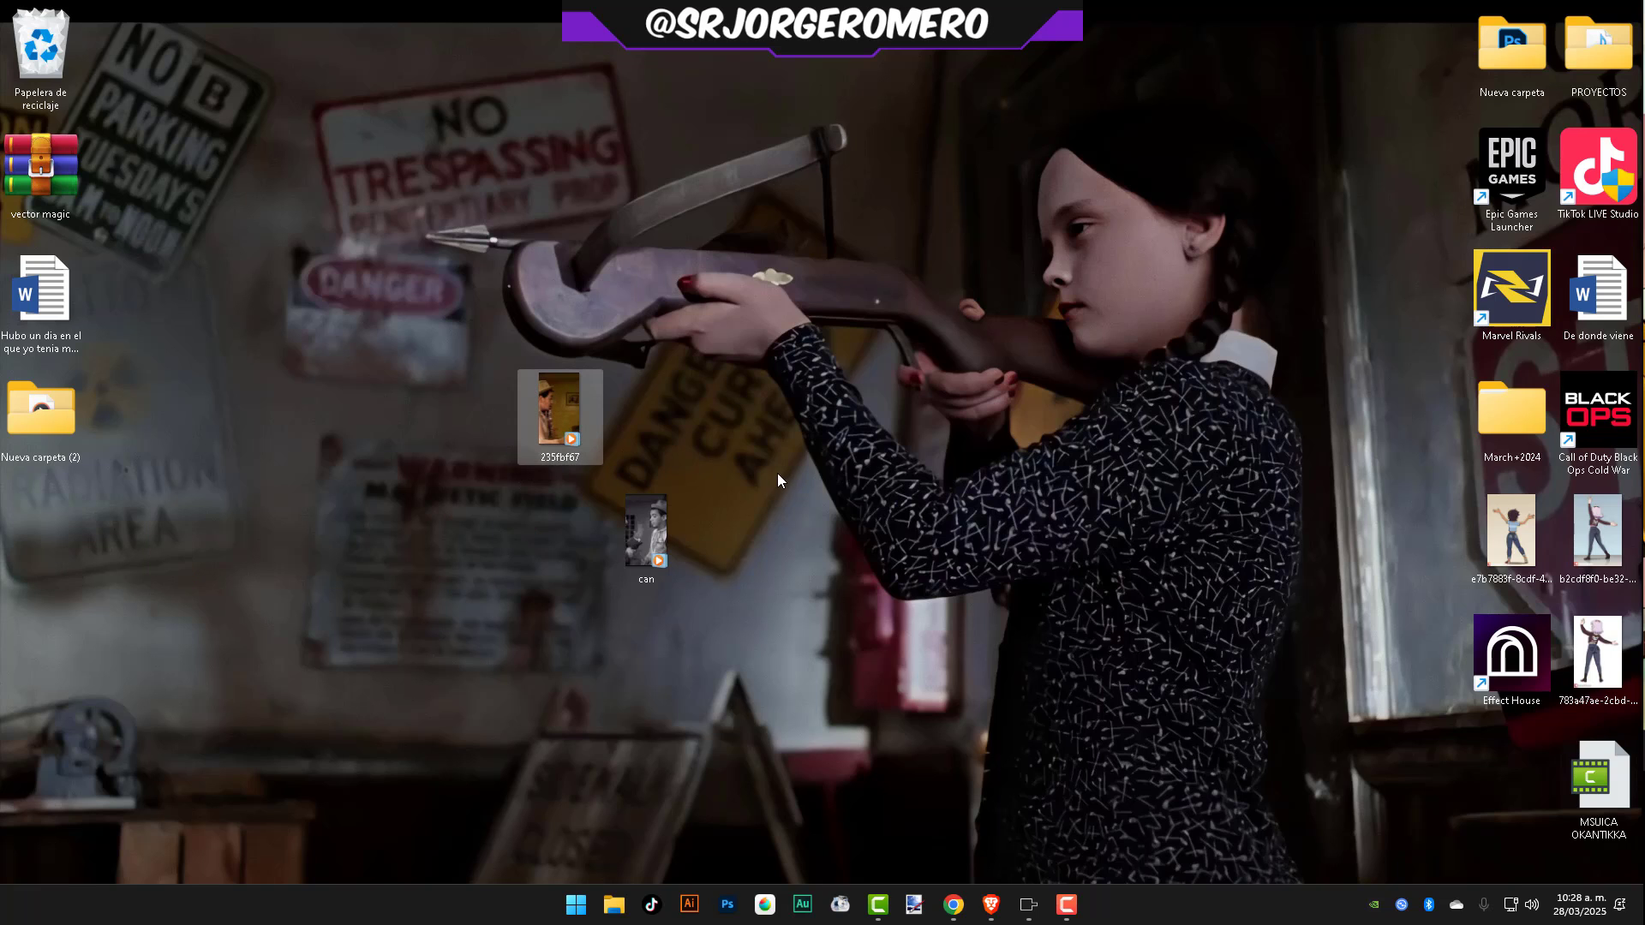
- Play the 235fbf67 video in an enlarged player window, close the player and return to FaceFusion
{"action": "double_click", "coordinate": [577, 409]}
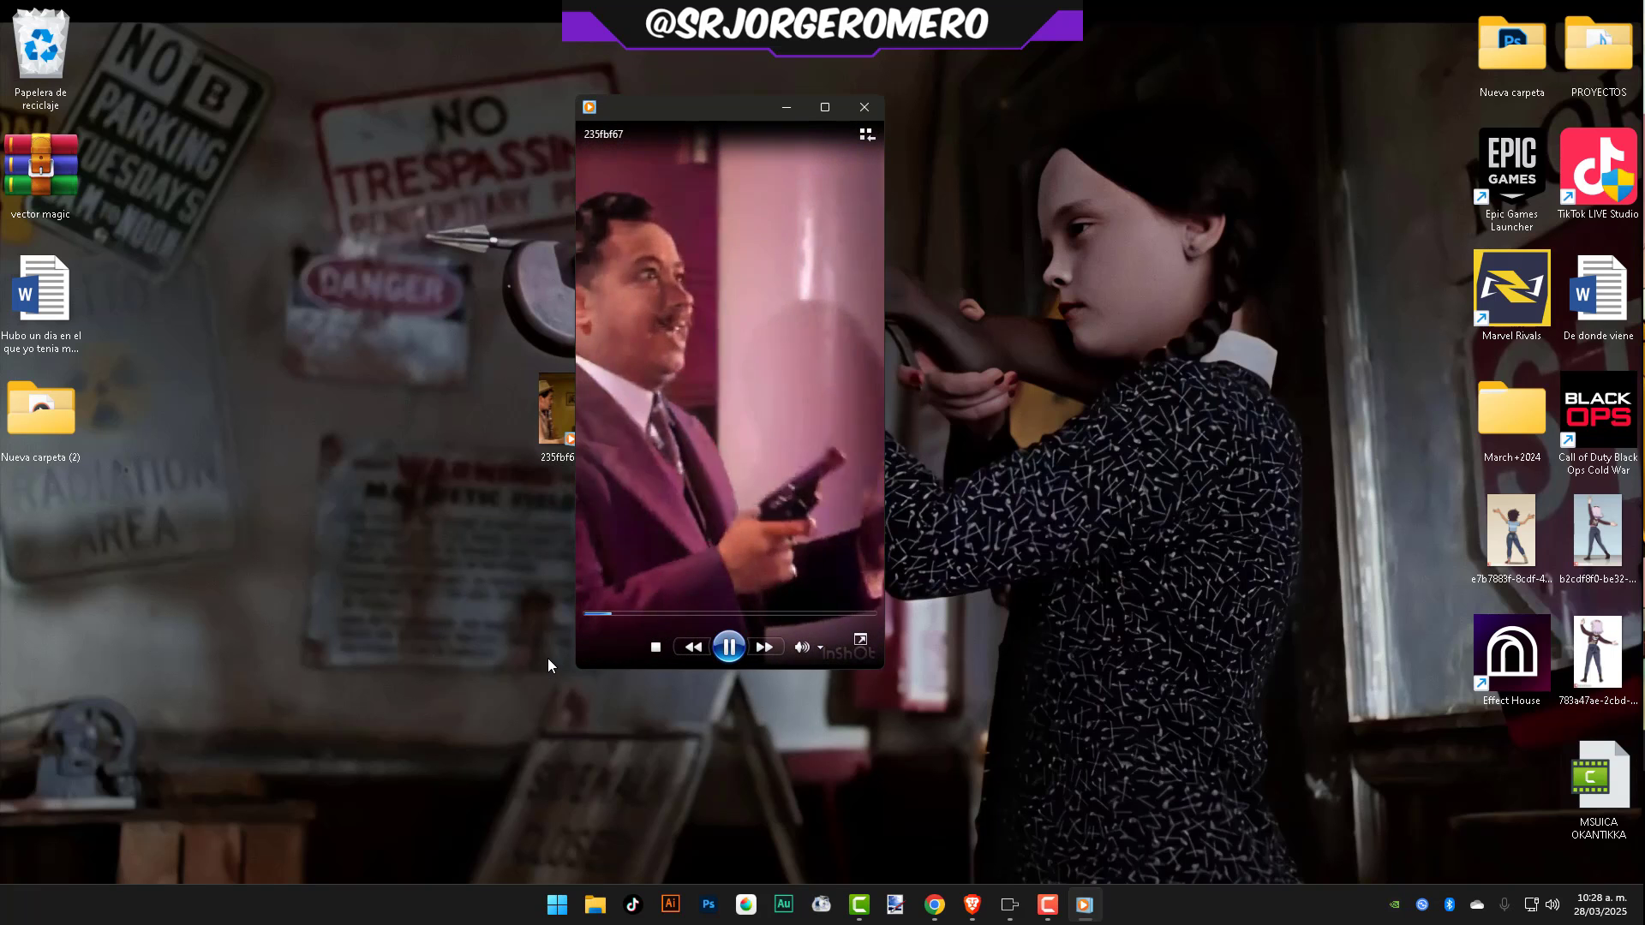
{"action": "left_click_drag", "start_coordinate": [577, 670], "coordinate": [434, 790]}
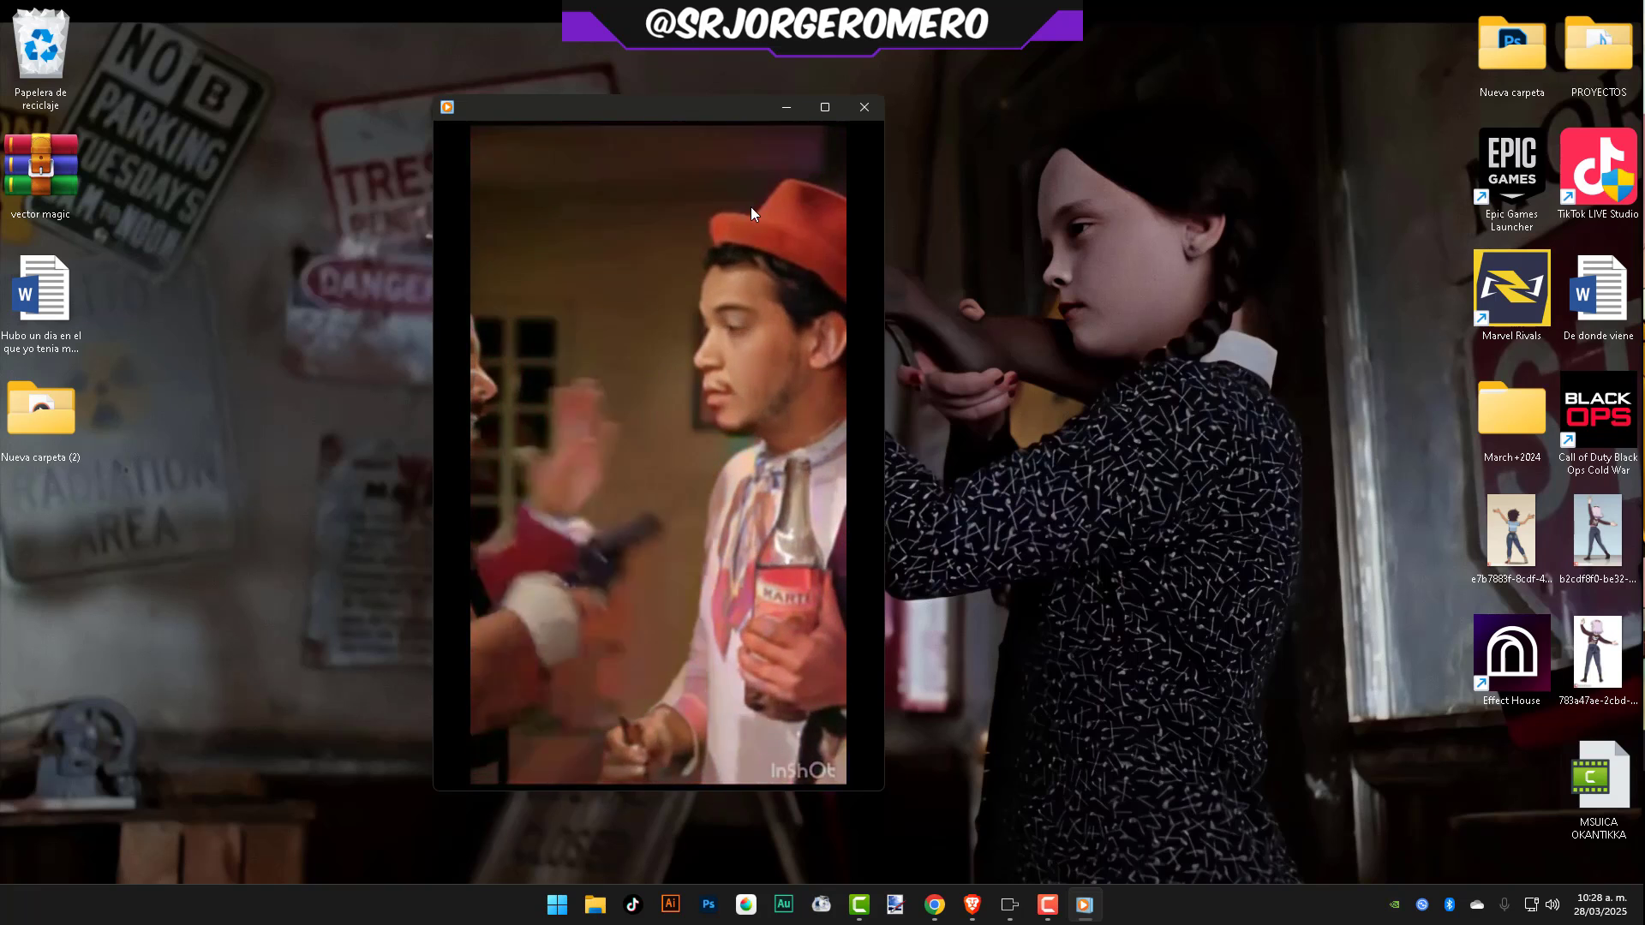
{"action": "left_click", "coordinate": [863, 107]}
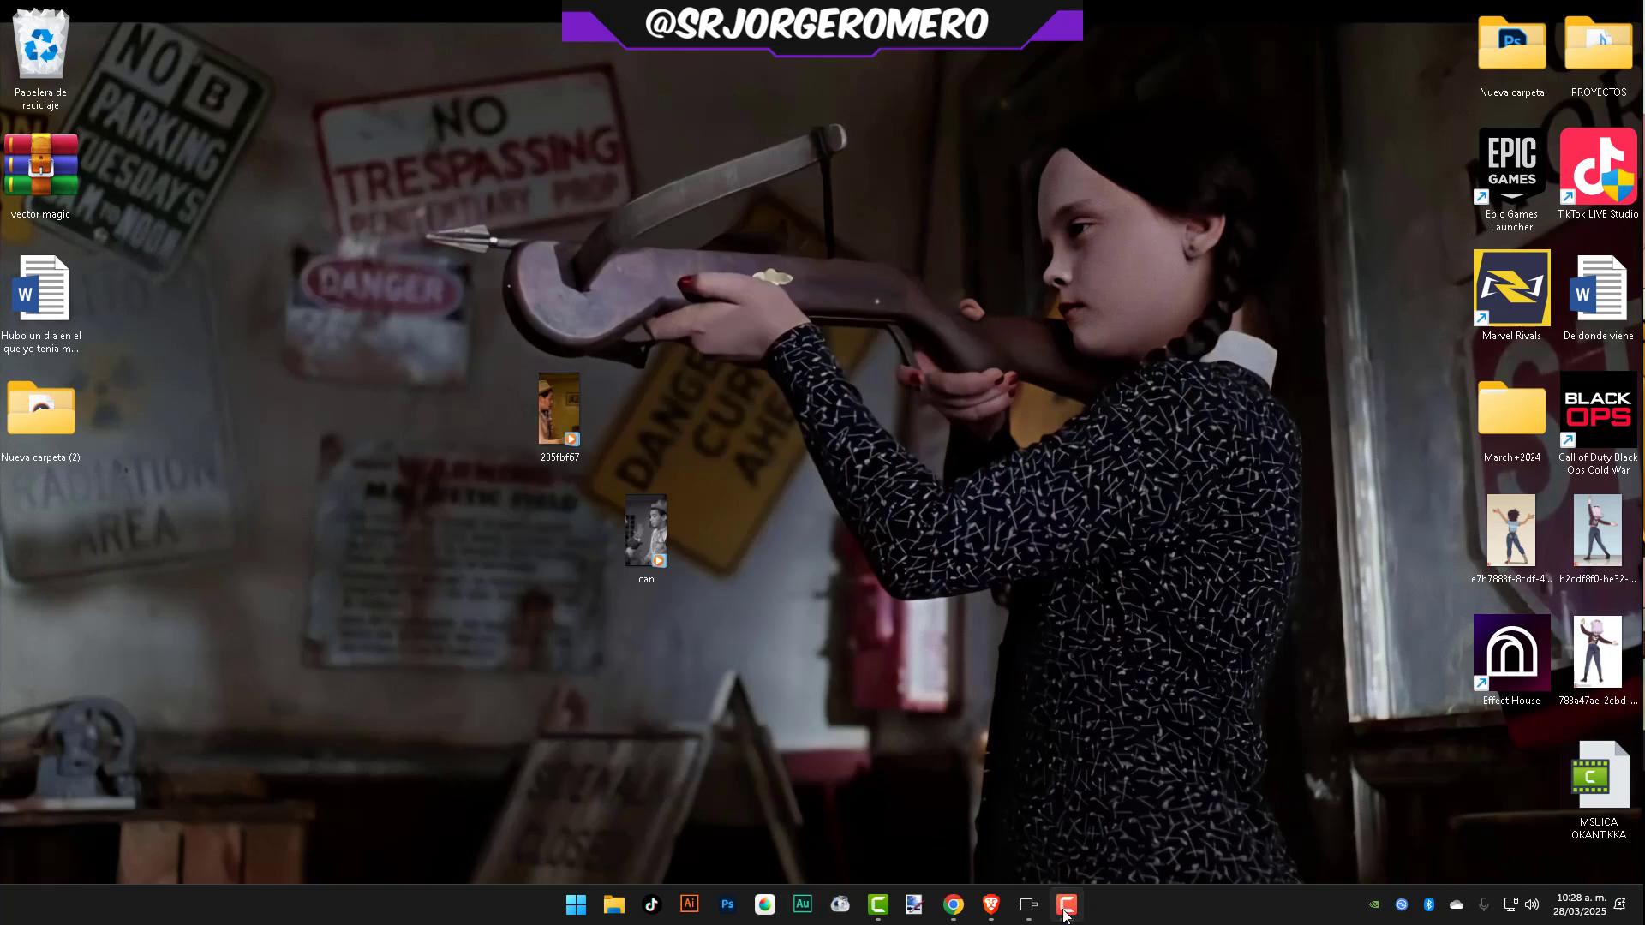
{"action": "left_click", "coordinate": [1031, 907]}
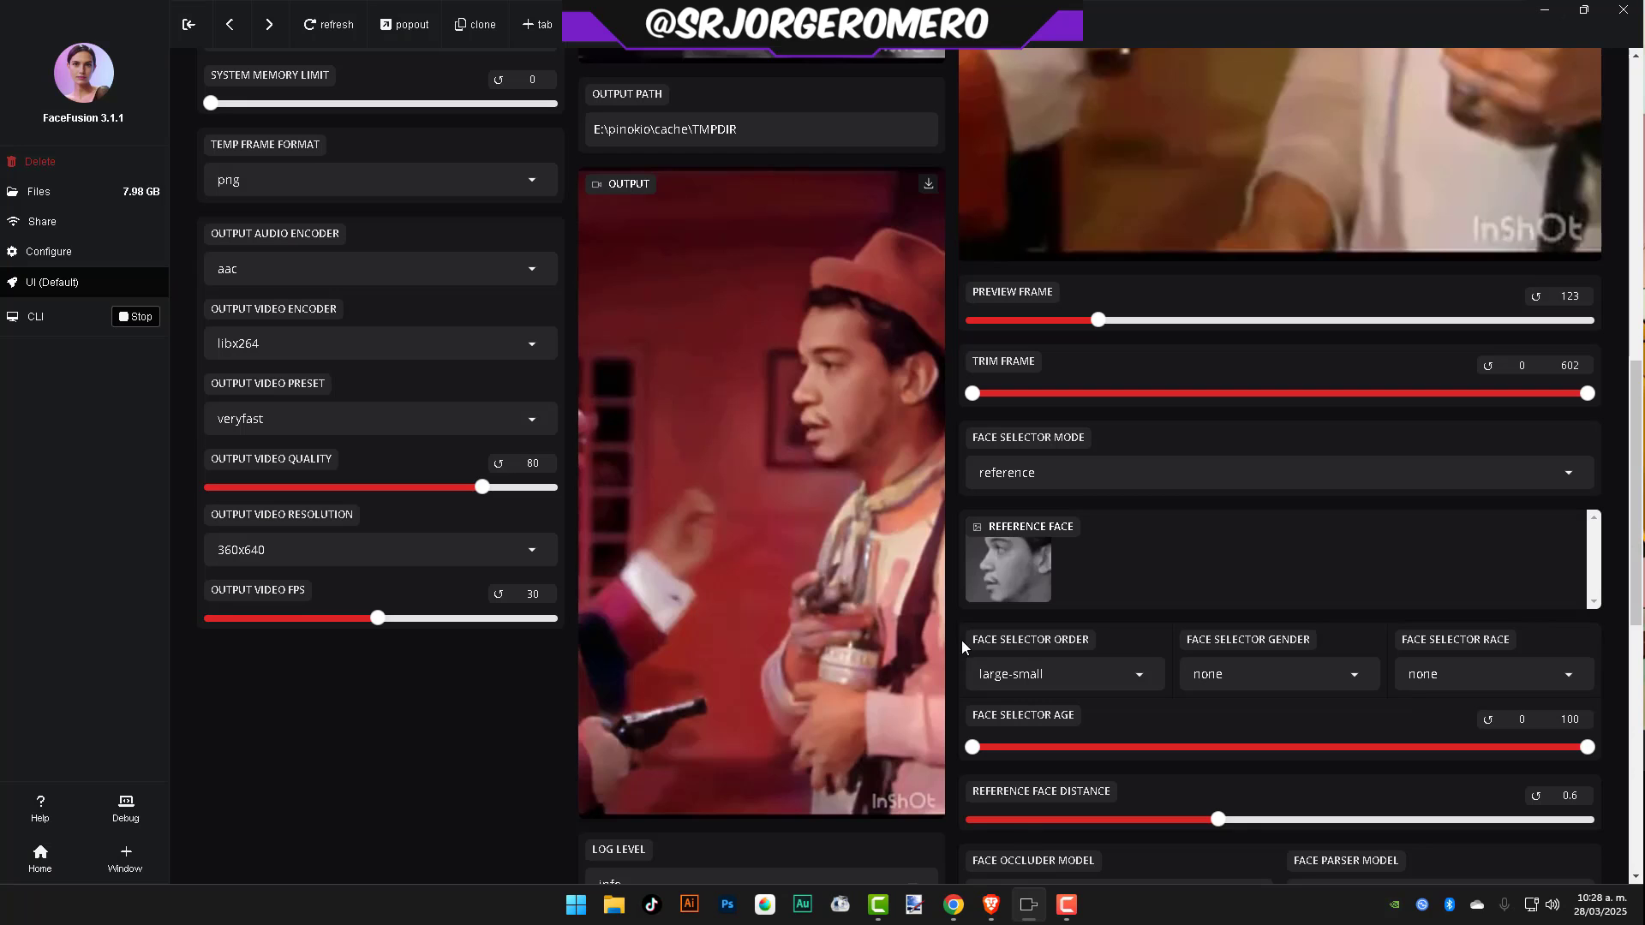